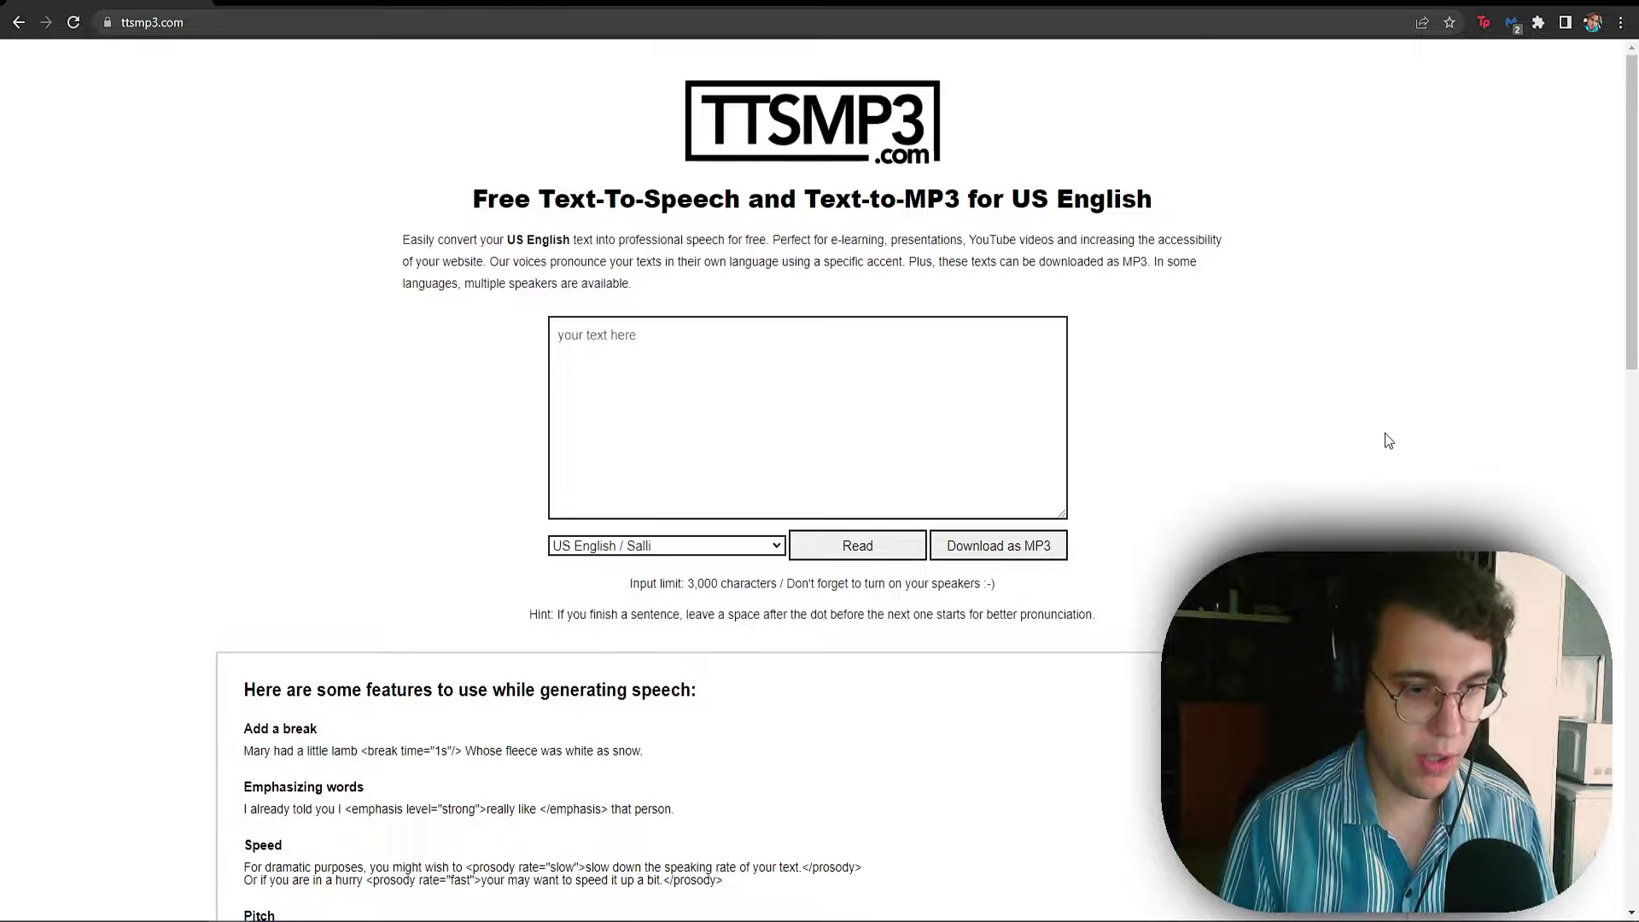
# - Paste the test sentence into the empty TTSMP3 text box
pyautogui.scroll(-2, 346, 693)
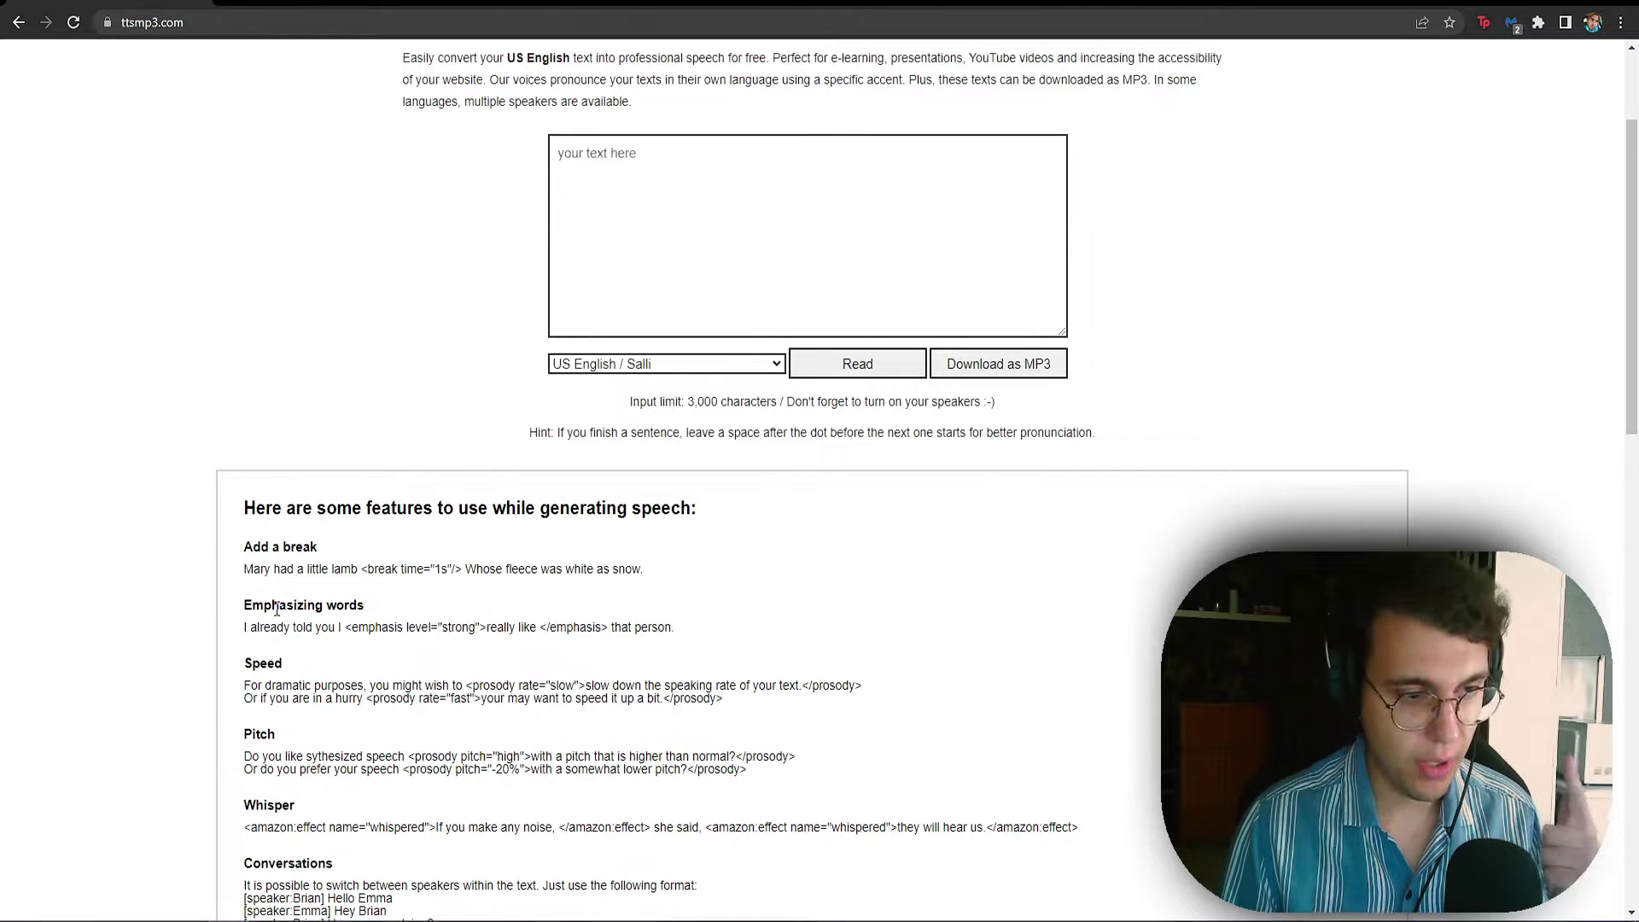
pyautogui.scroll(-1, 278, 610)
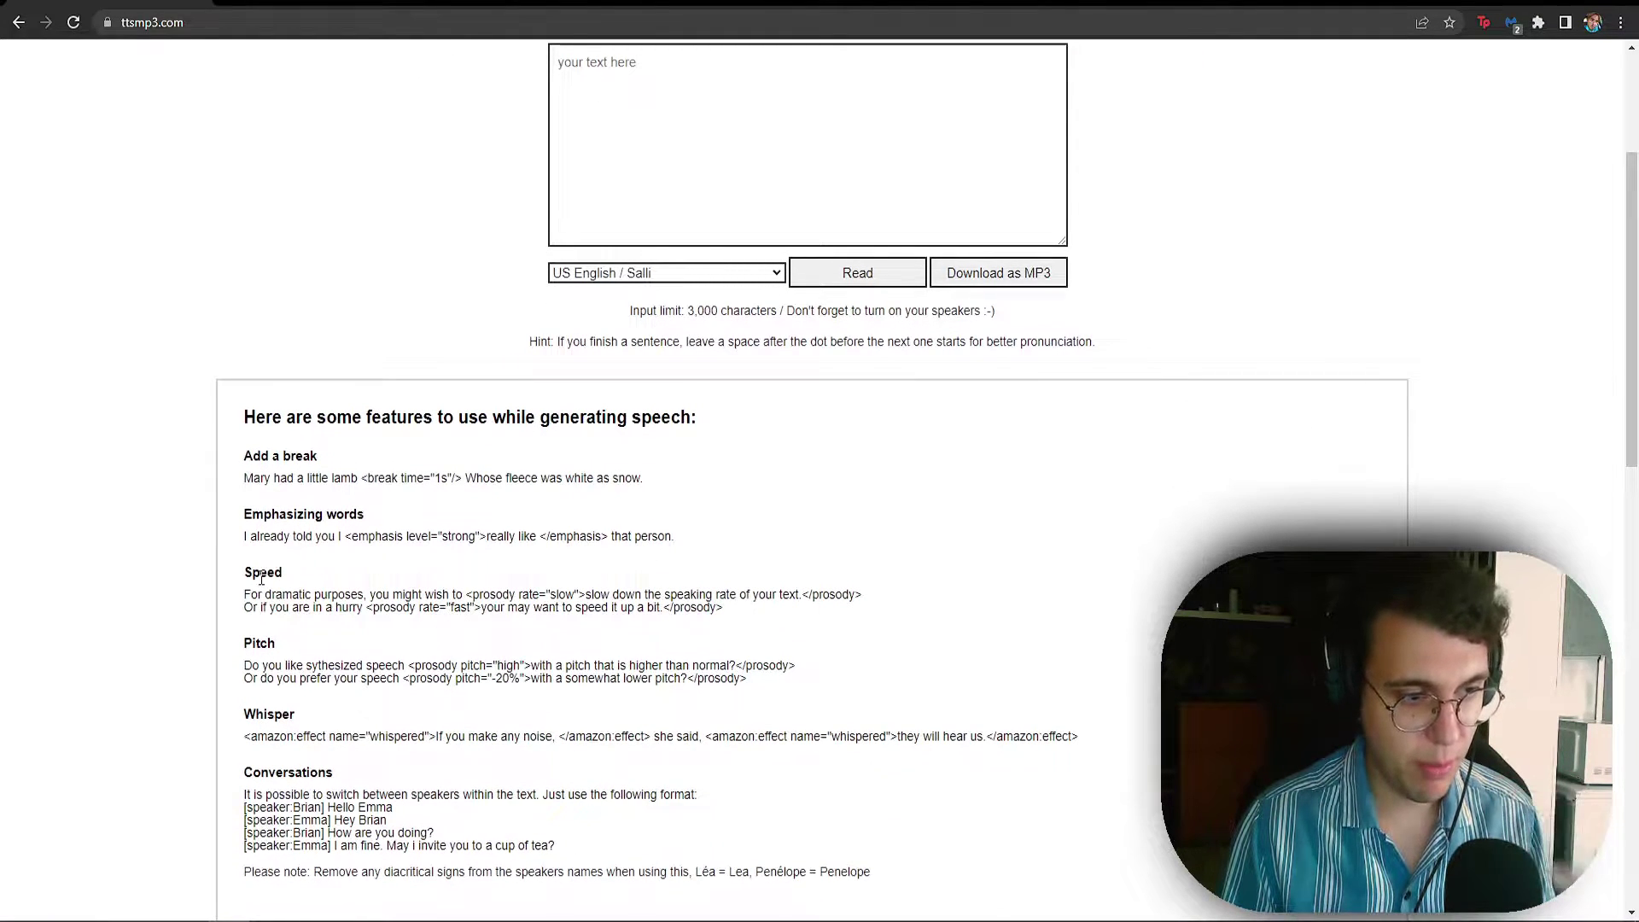
pyautogui.scroll(-2, 489, 685)
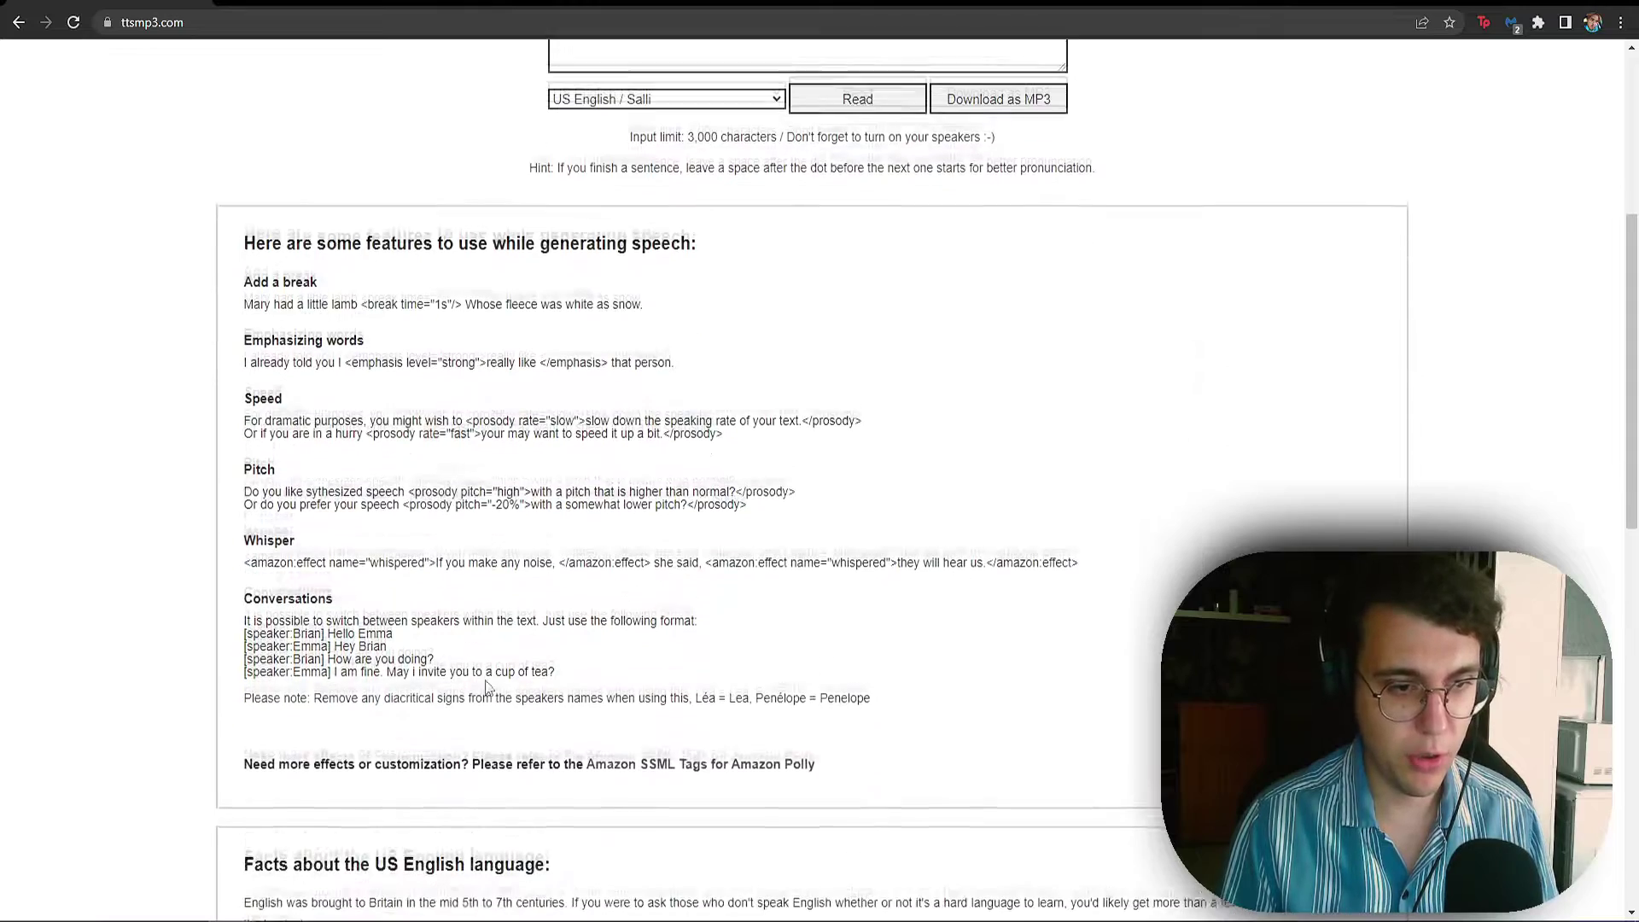
pyautogui.moveTo(318, 615); pyautogui.dragTo(393, 636)
pyautogui.click(610, 647)
pyautogui.scroll(1, 638, 647)
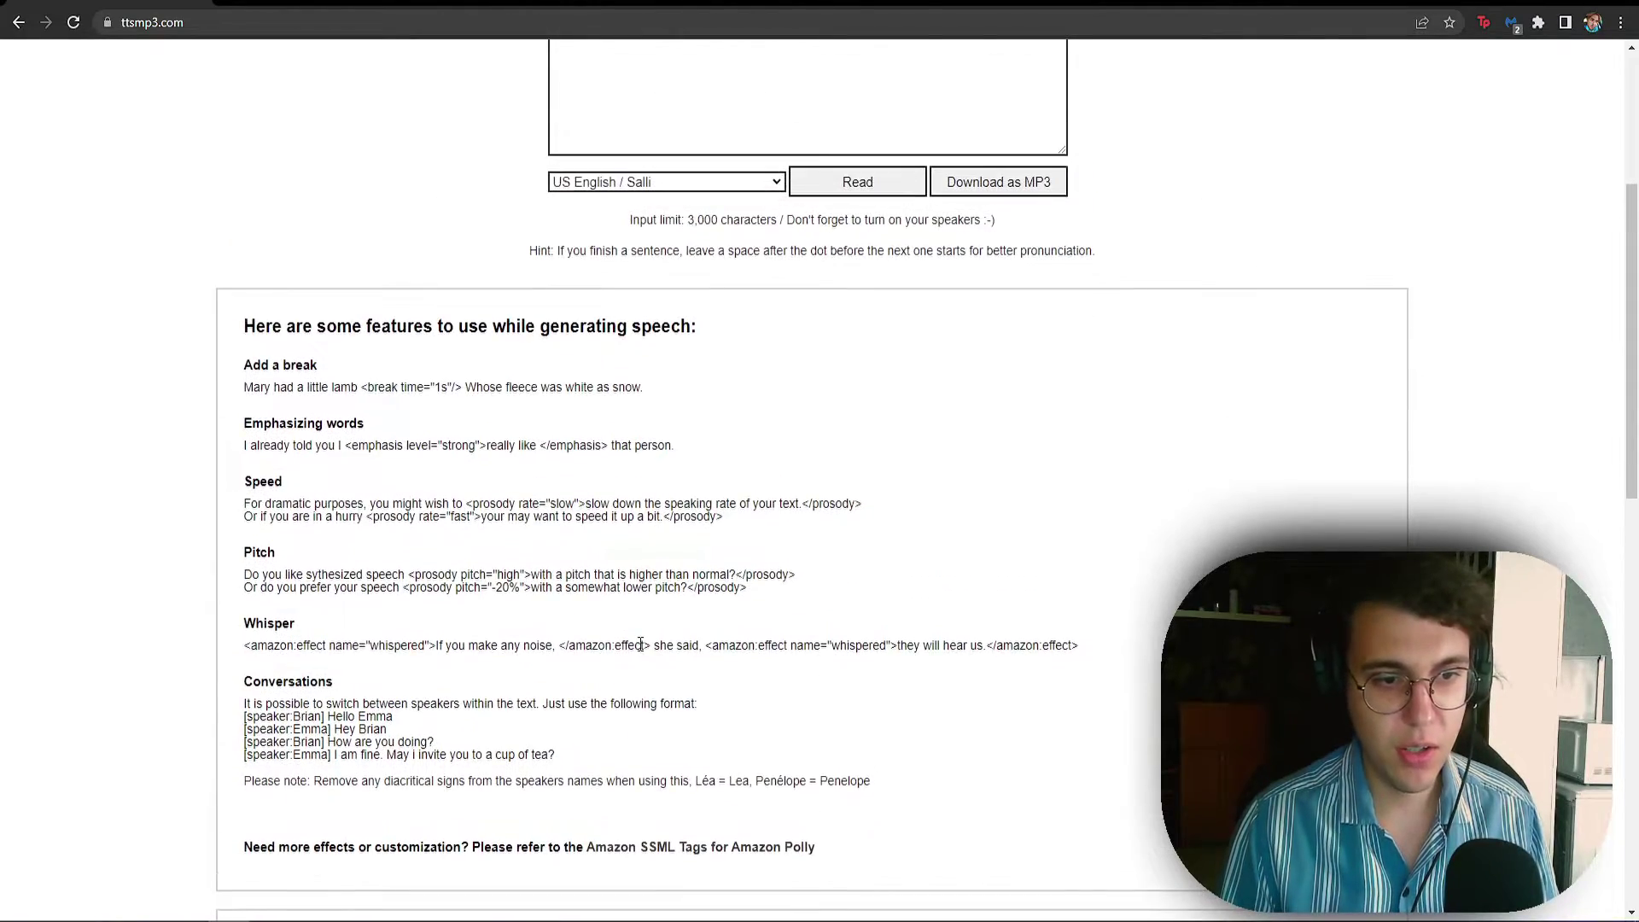
pyautogui.scroll(4, 641, 645)
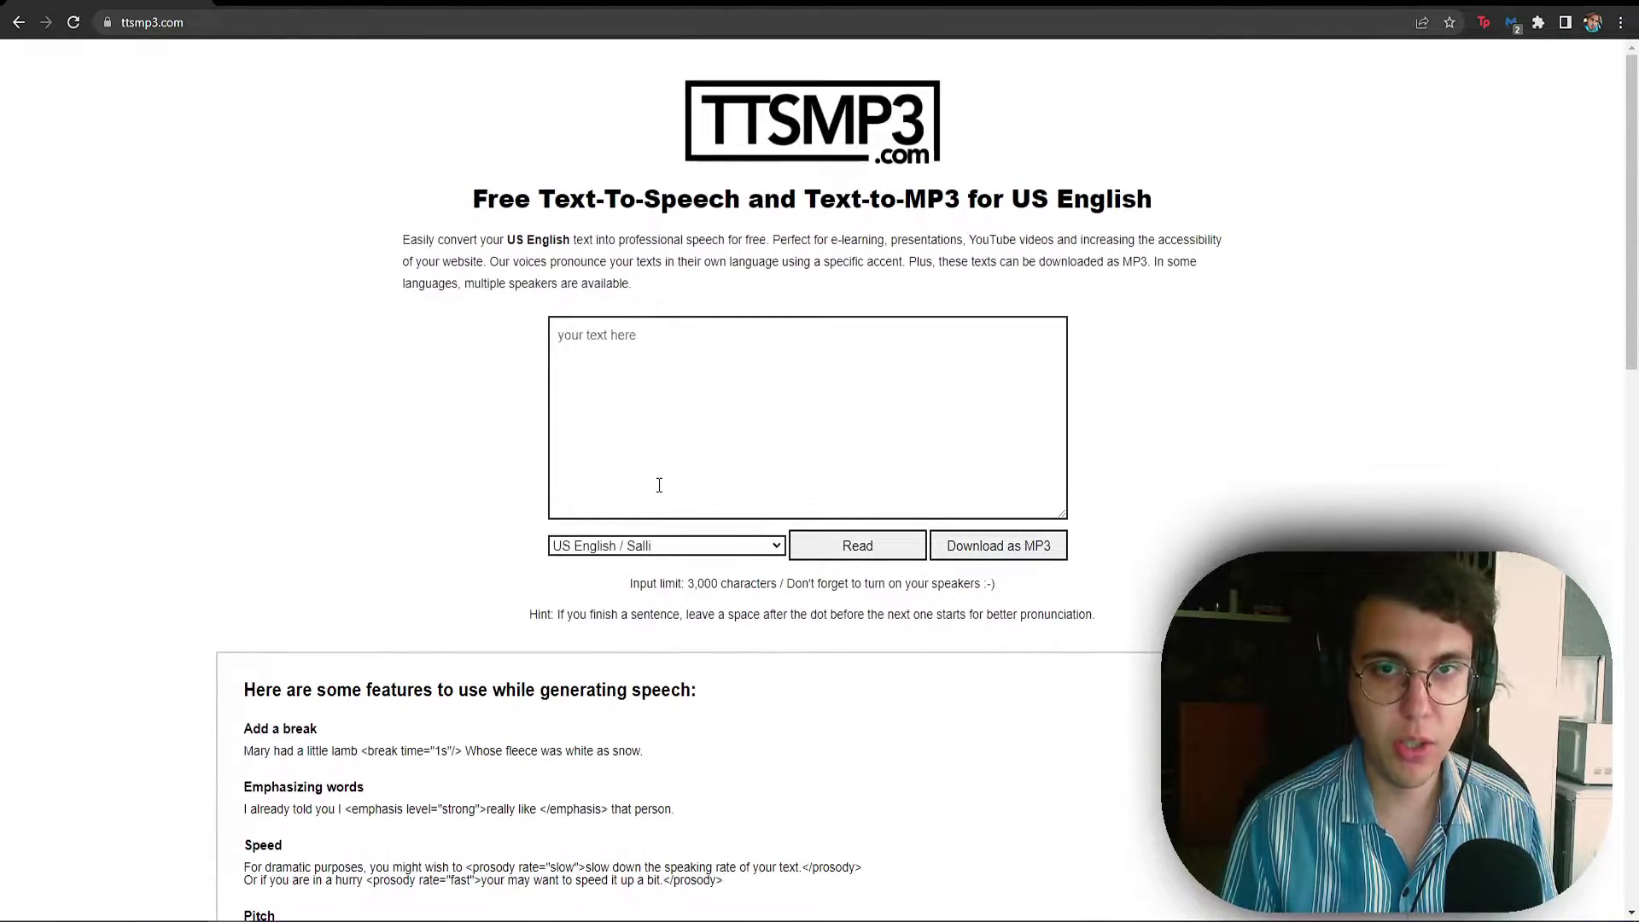
pyautogui.click(625, 395)
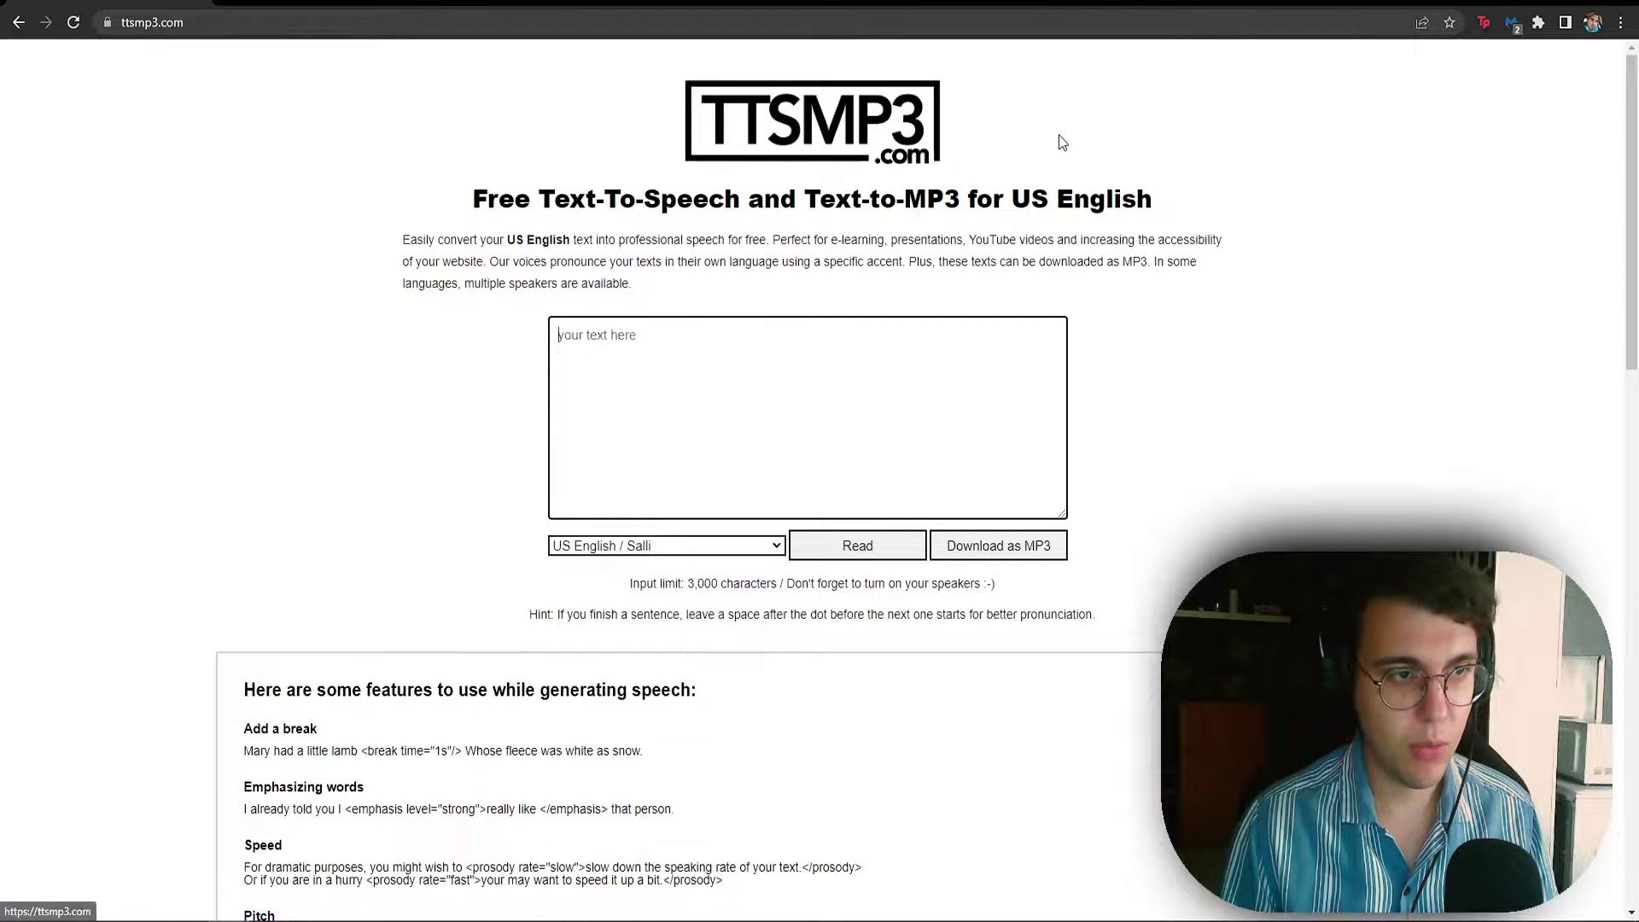
pyautogui.write("This is a test of how natural each software sounds. Can you tell I'm not human?")
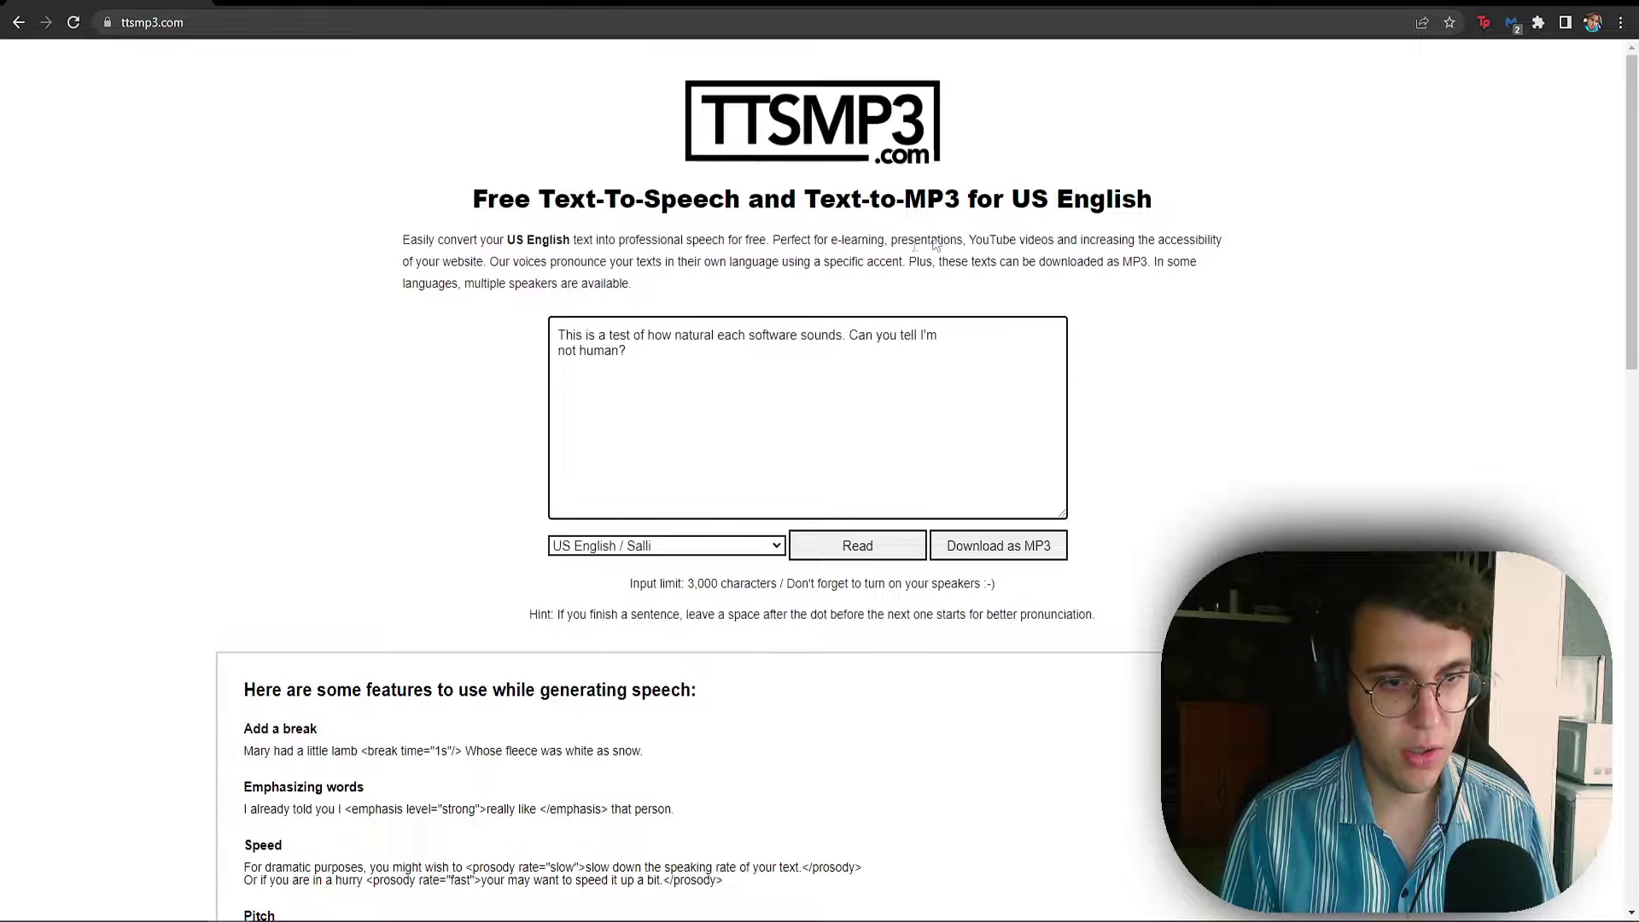
# - Join the sentence onto one line and have the Salli voice read it aloud
pyautogui.click(557, 350)
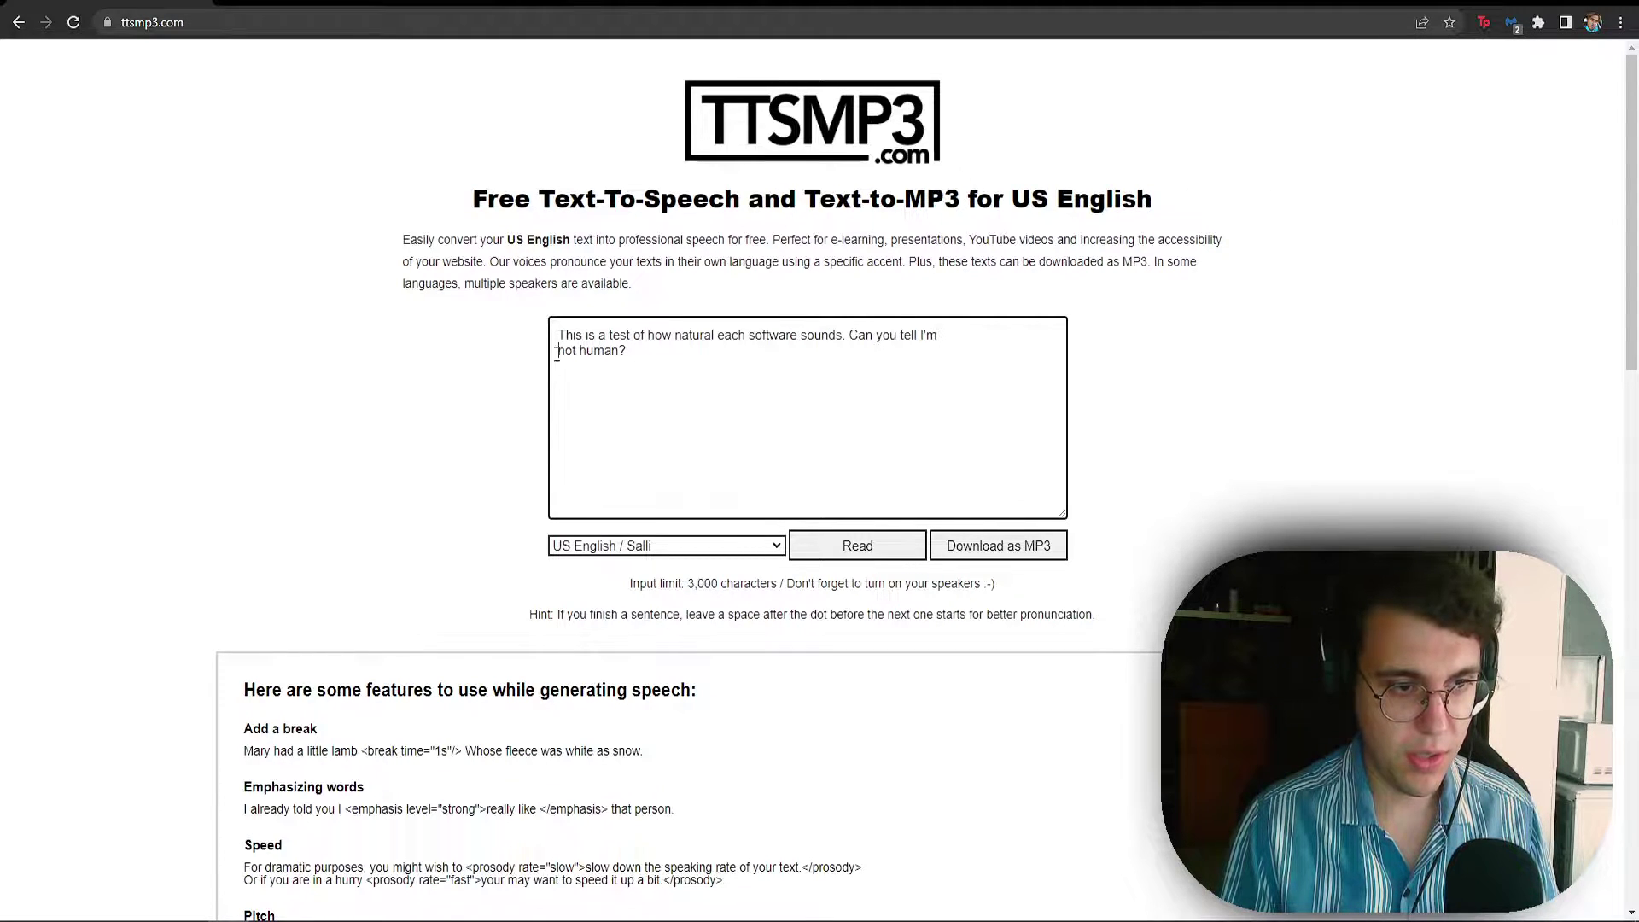
pyautogui.press('BackSpace')
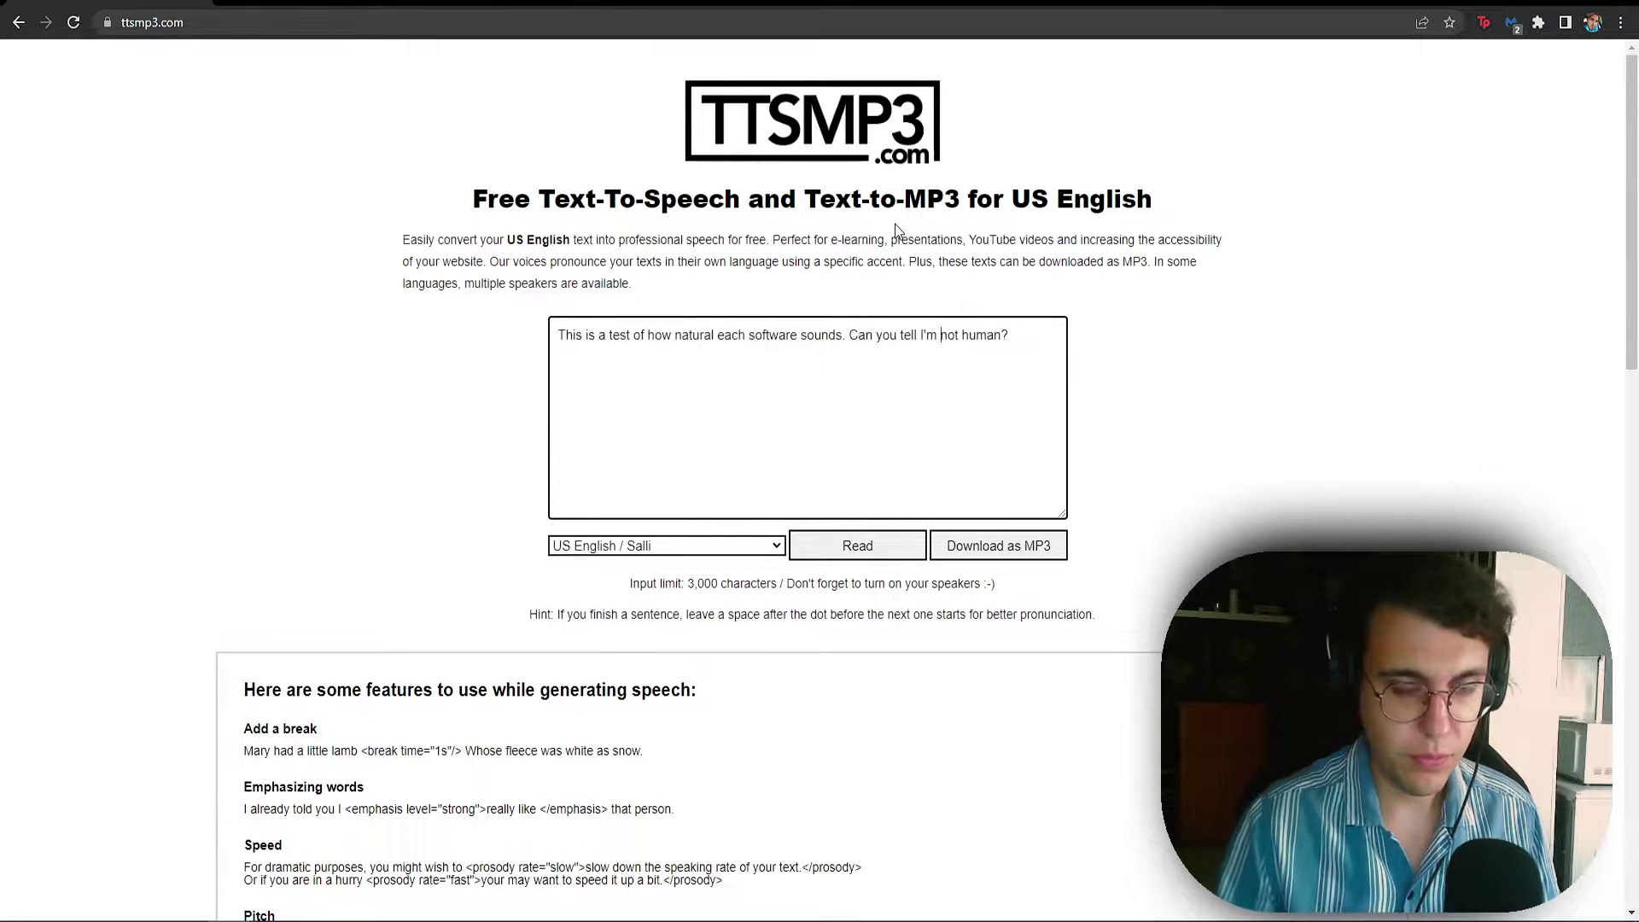
pyautogui.moveTo(1028, 341); pyautogui.dragTo(437, 339)
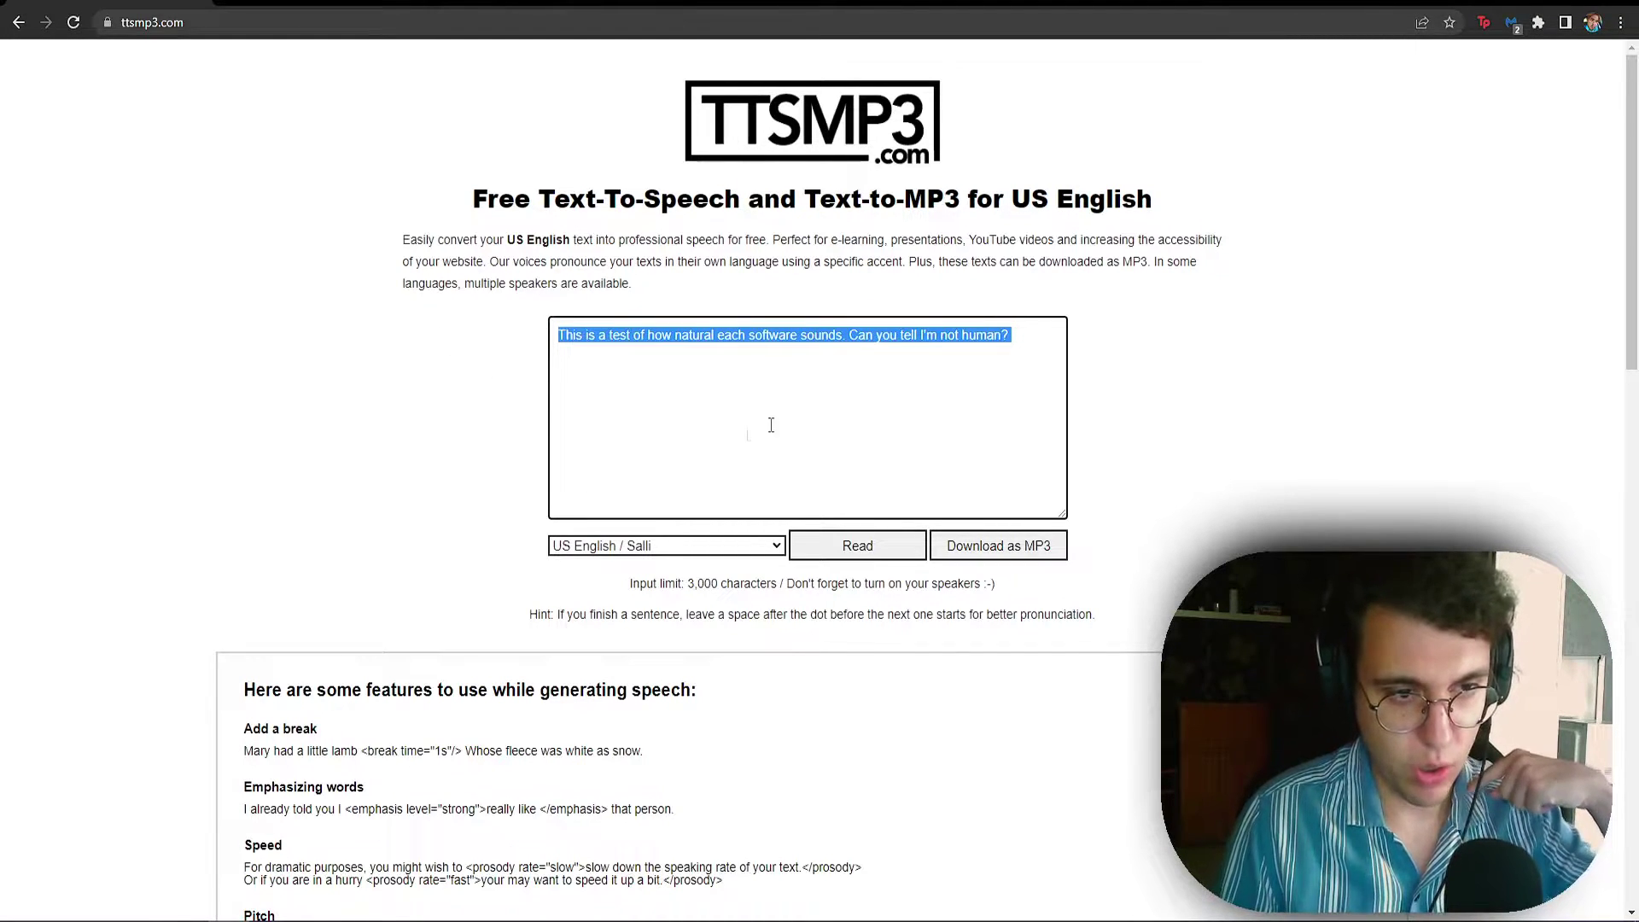
pyautogui.click(789, 352)
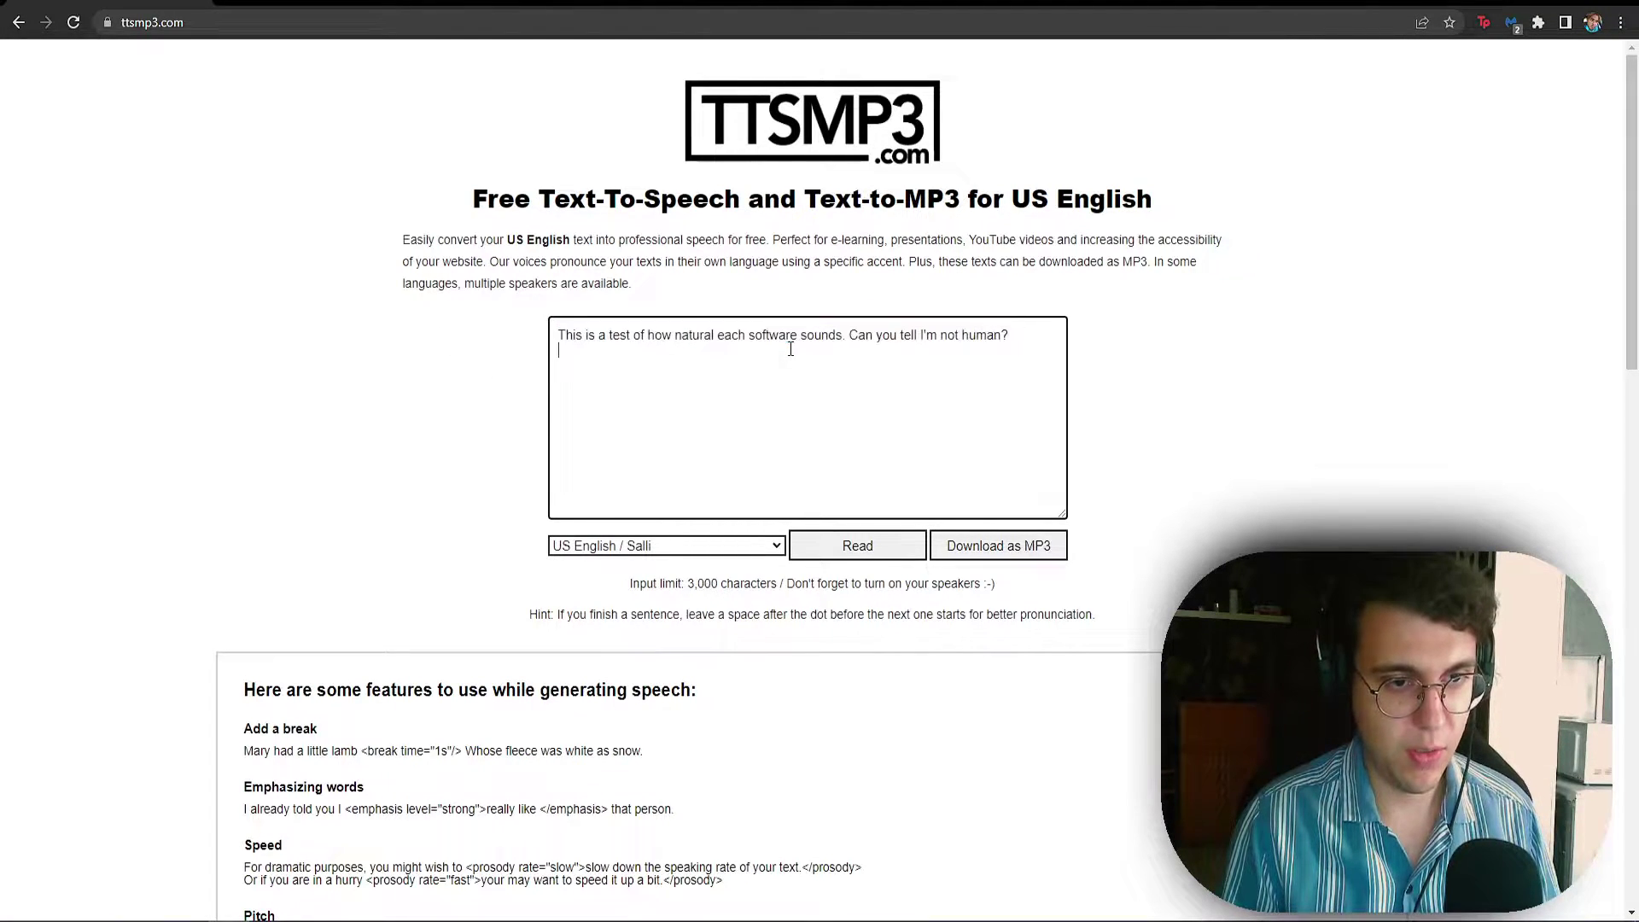
pyautogui.click(843, 548)
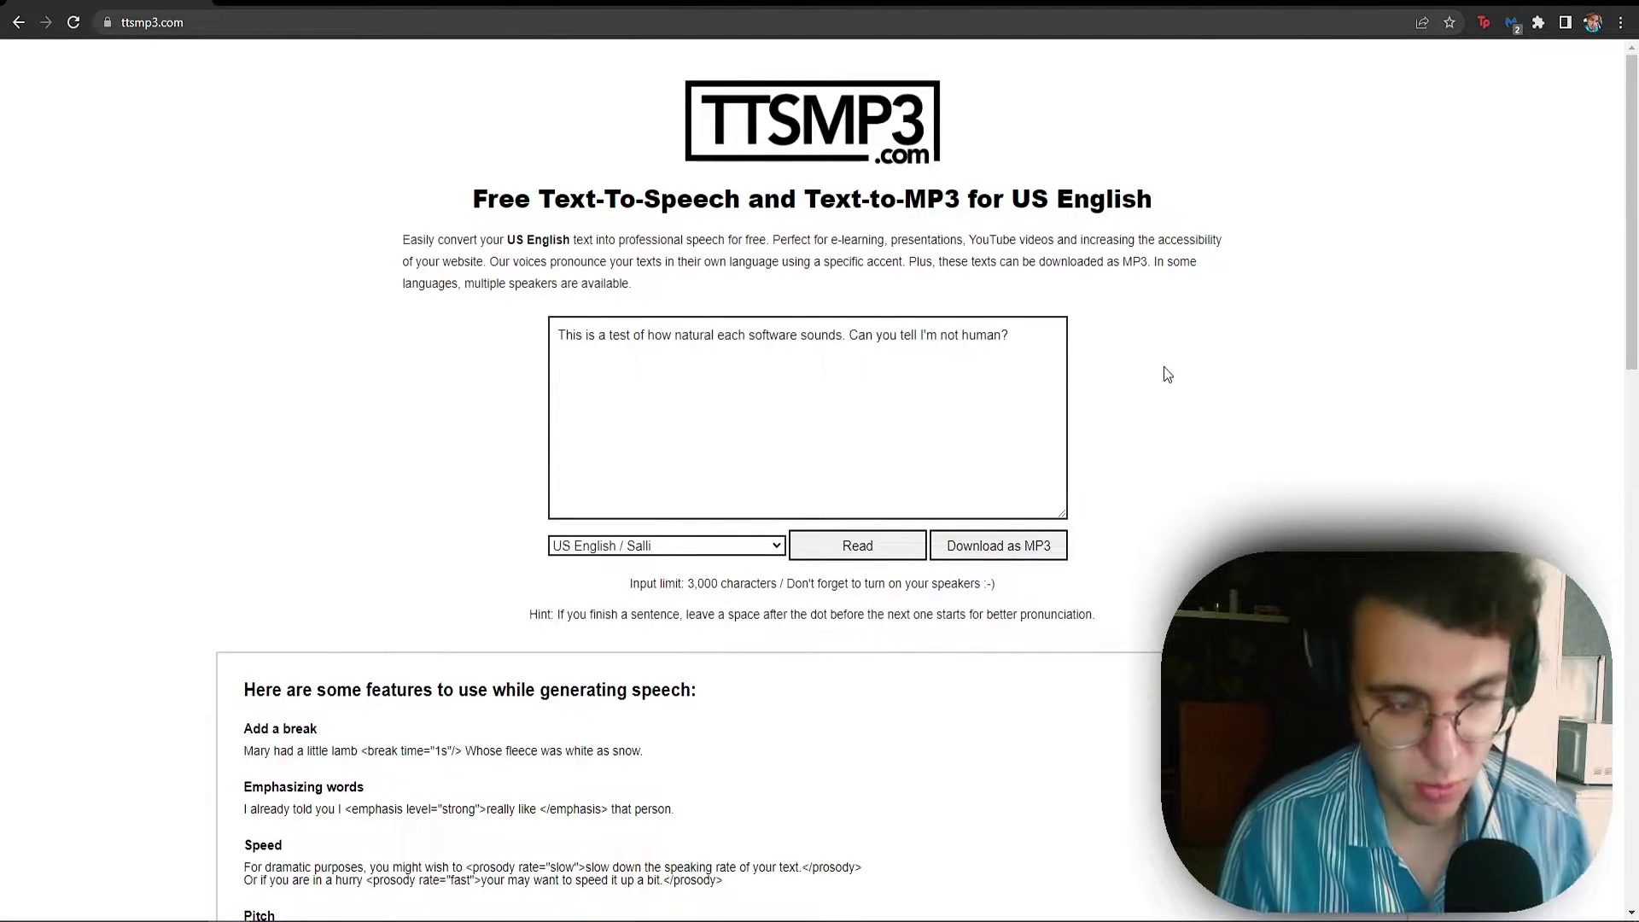
# - Play the test sentence in the US English / Justin voice
pyautogui.click(615, 546)
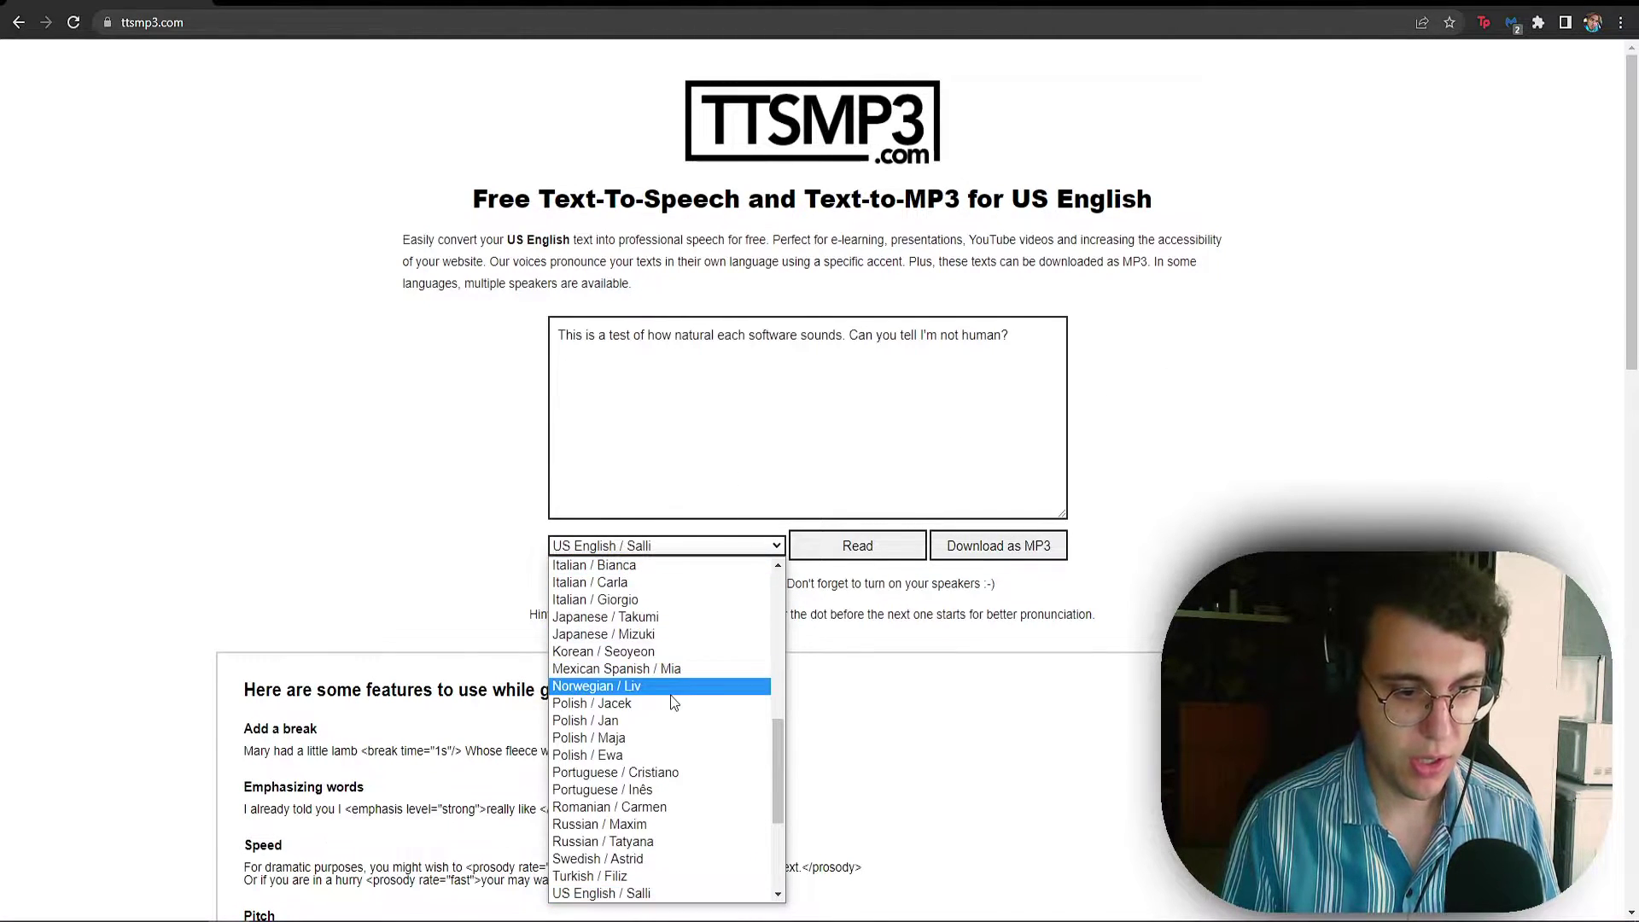
pyautogui.scroll(-2, 572, 674)
pyautogui.scroll(2, 574, 724)
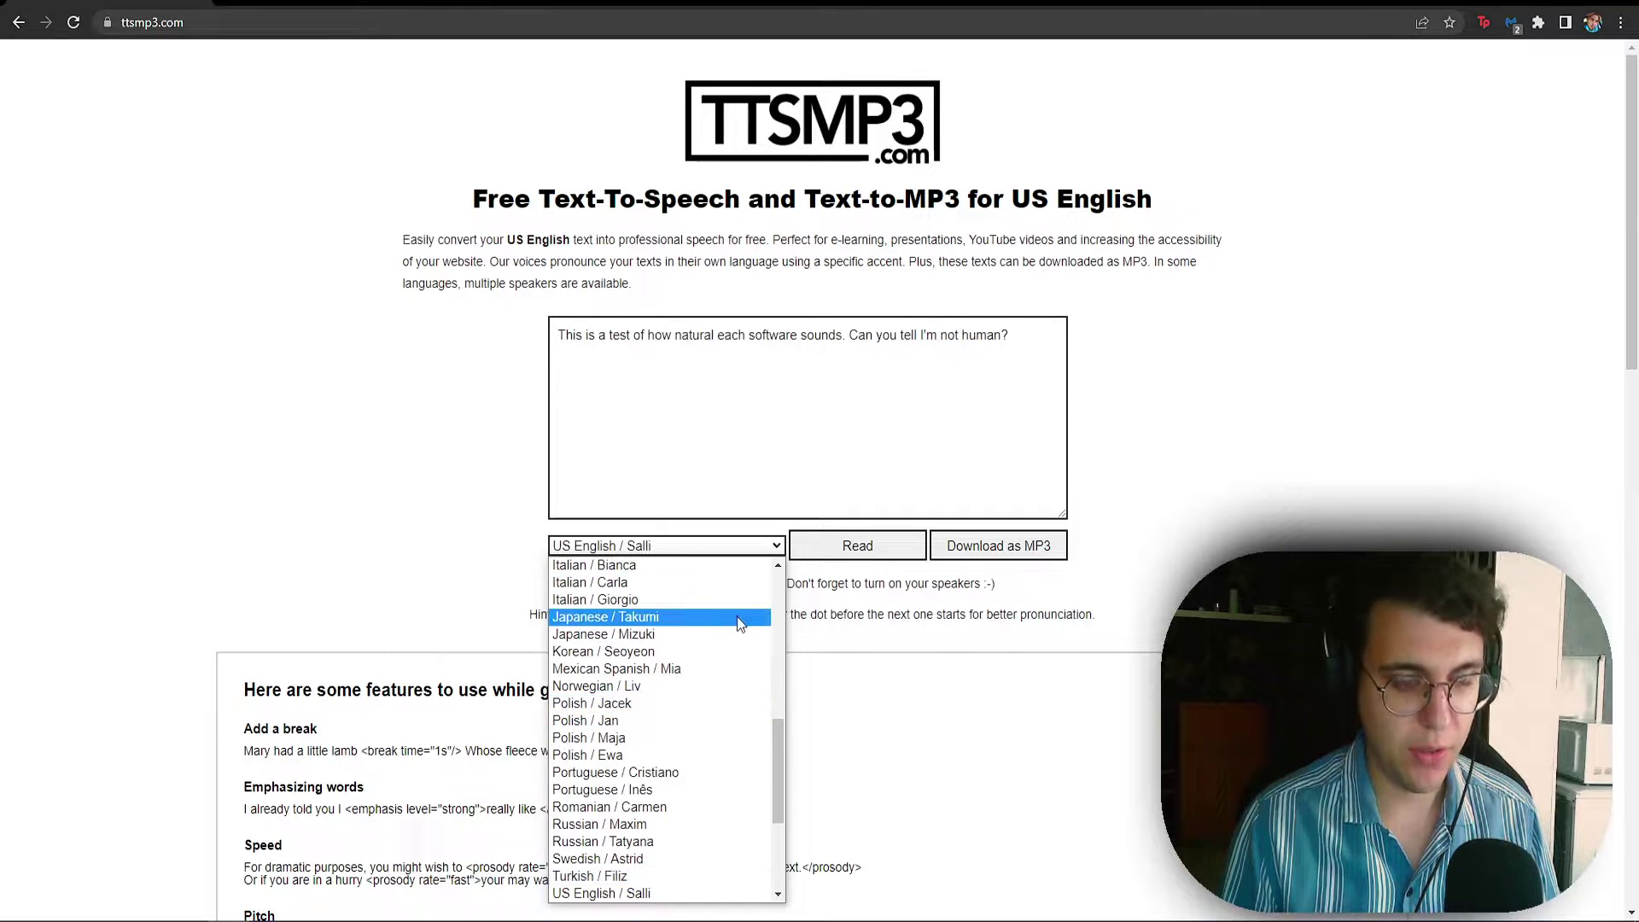
pyautogui.scroll(-3, 695, 693)
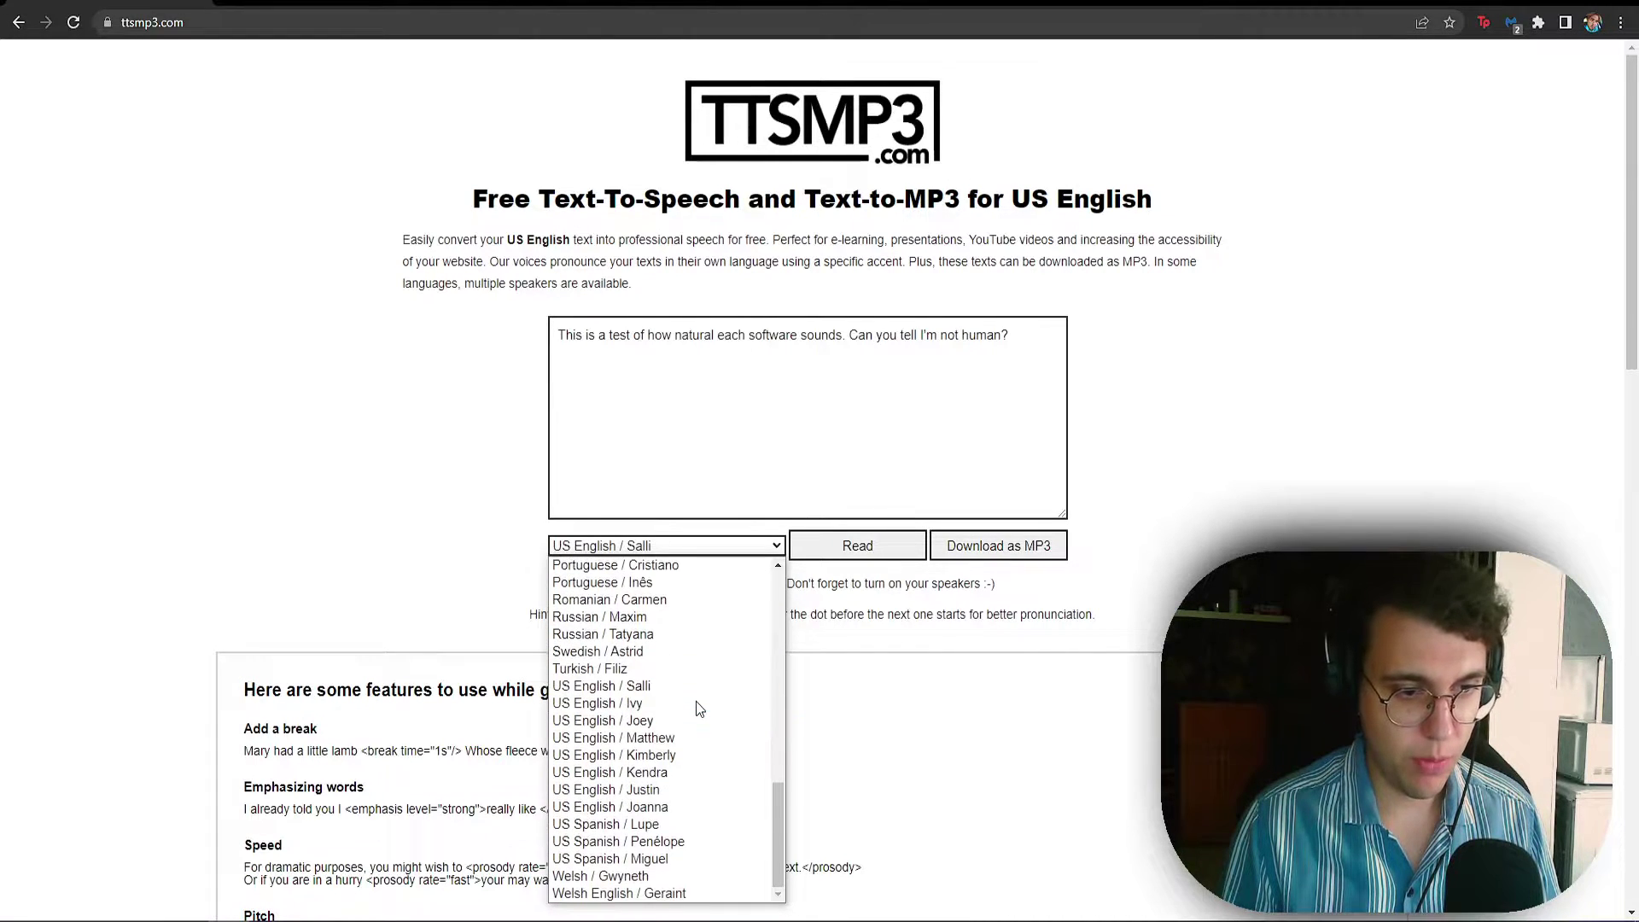
pyautogui.click(667, 790)
pyautogui.click(883, 548)
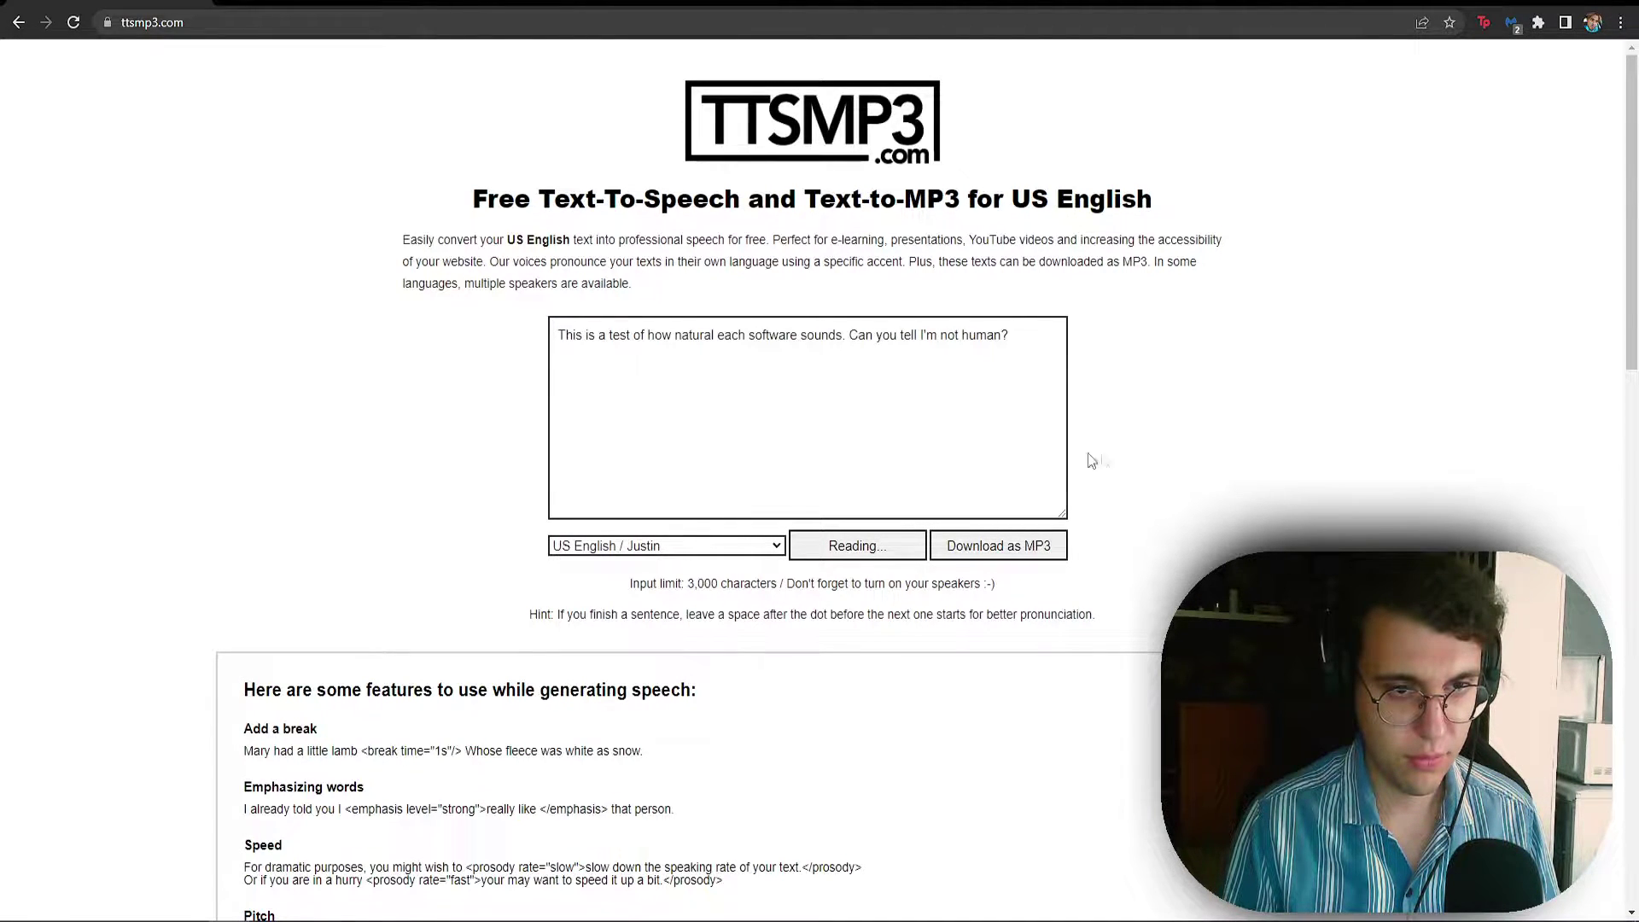
# - Replay the sentence in the US English / Matthew voice
pyautogui.click(726, 547)
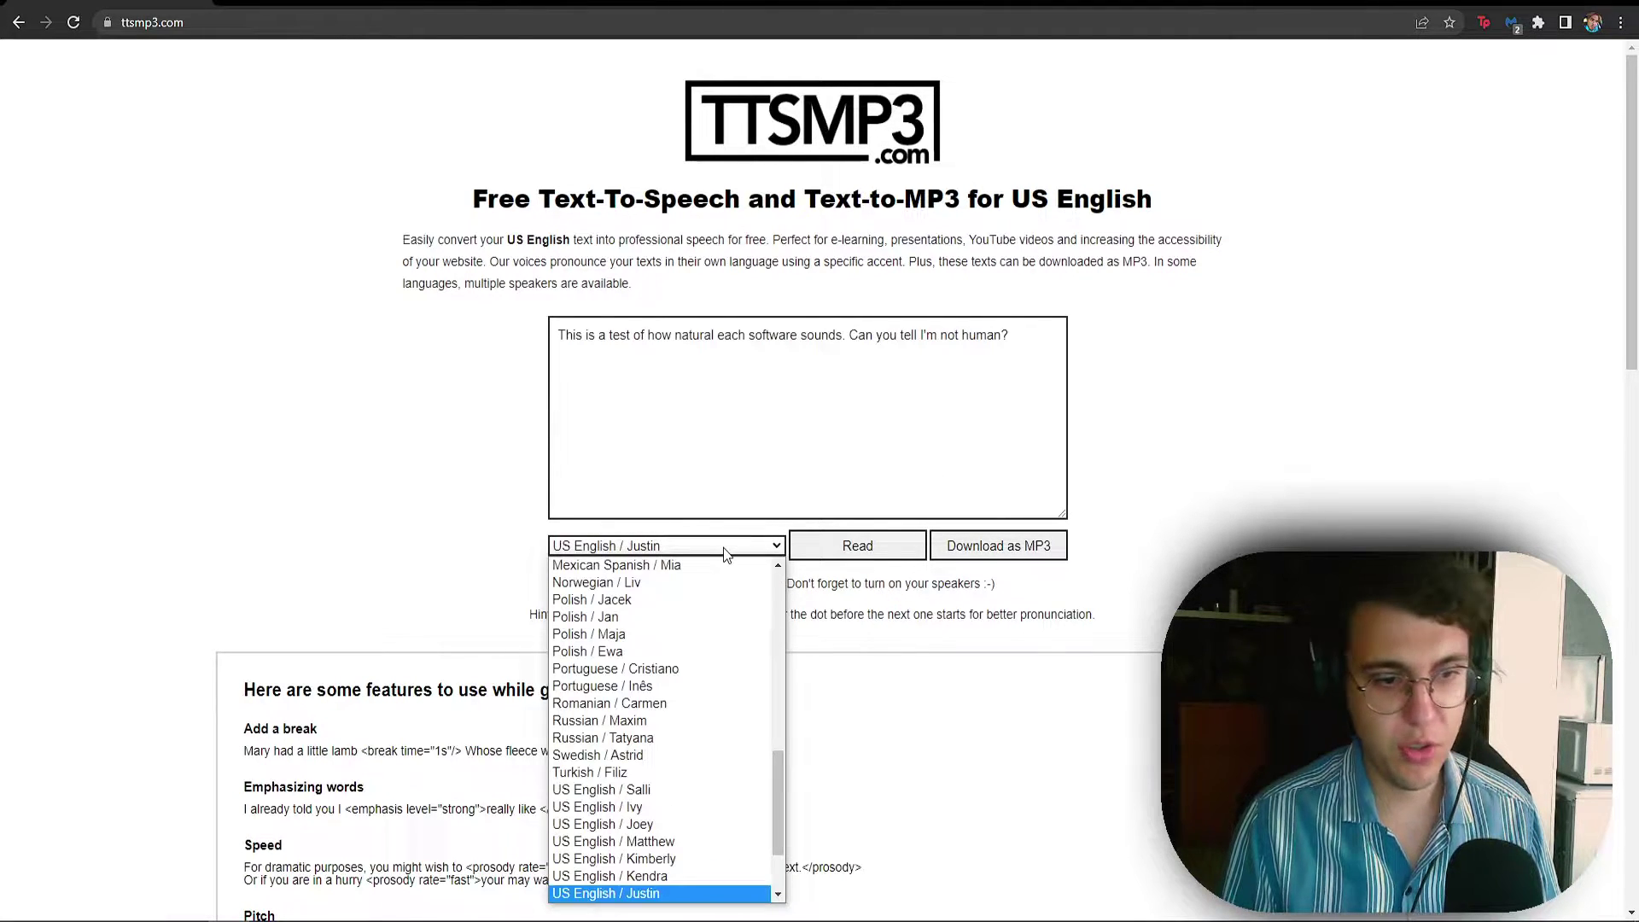
pyautogui.click(682, 841)
pyautogui.click(891, 551)
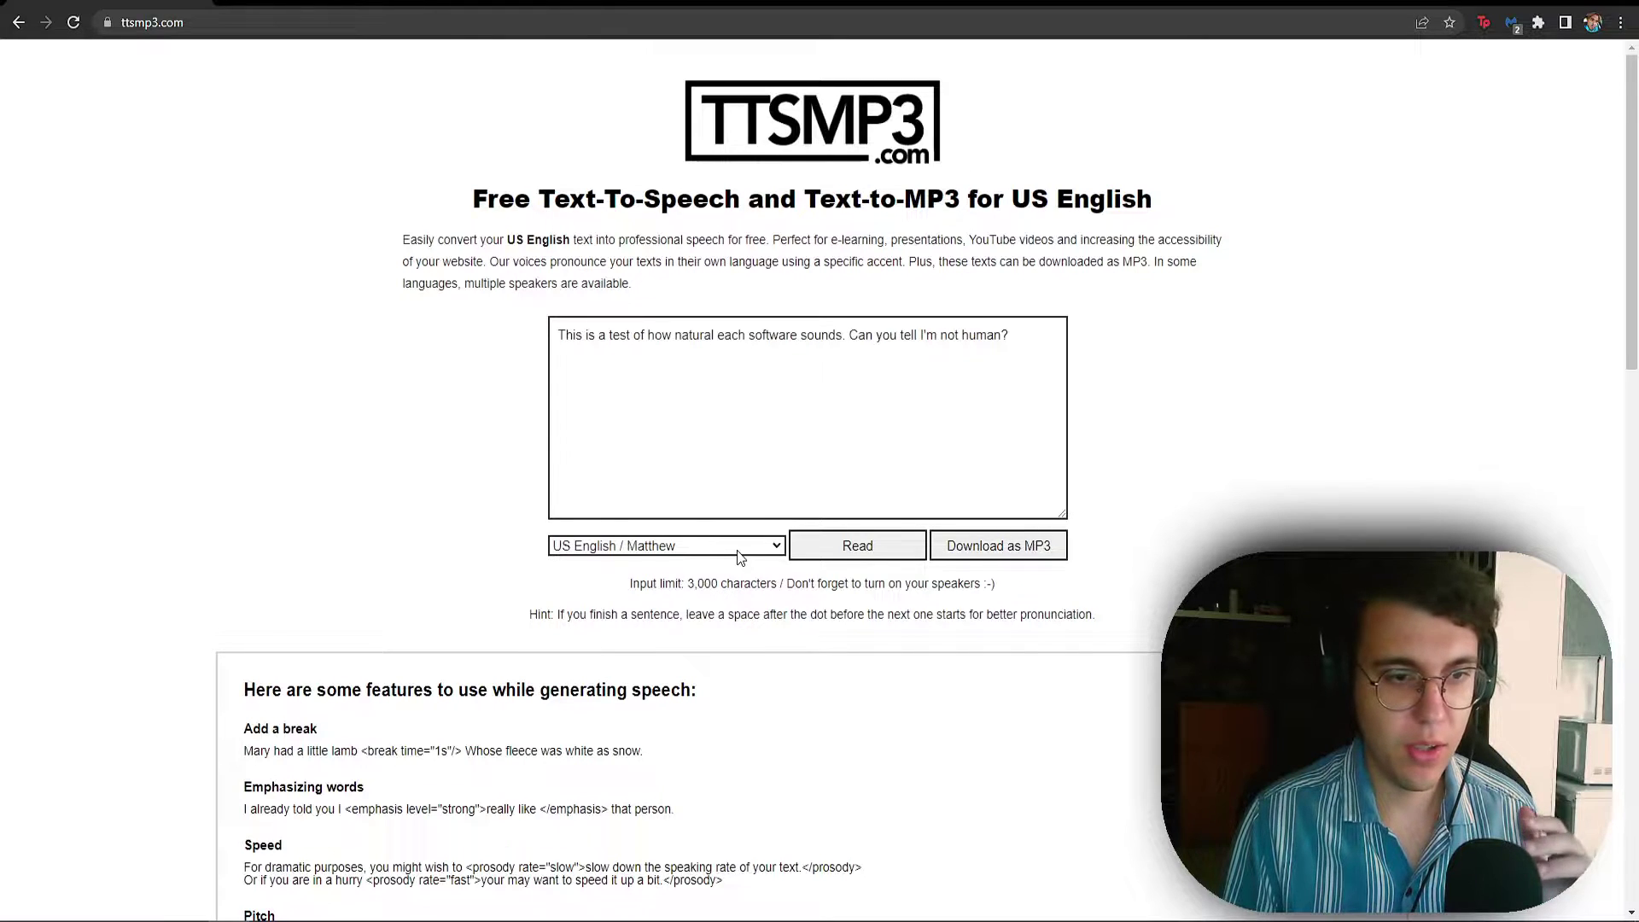
# - Select and copy the test sentence, then move on to the Voicemaker site
pyautogui.click(1057, 370)
pyautogui.hotkey('ctrl', 'a')
pyautogui.hotkey('ctrl', 'c')
pyautogui.click(603, 376)
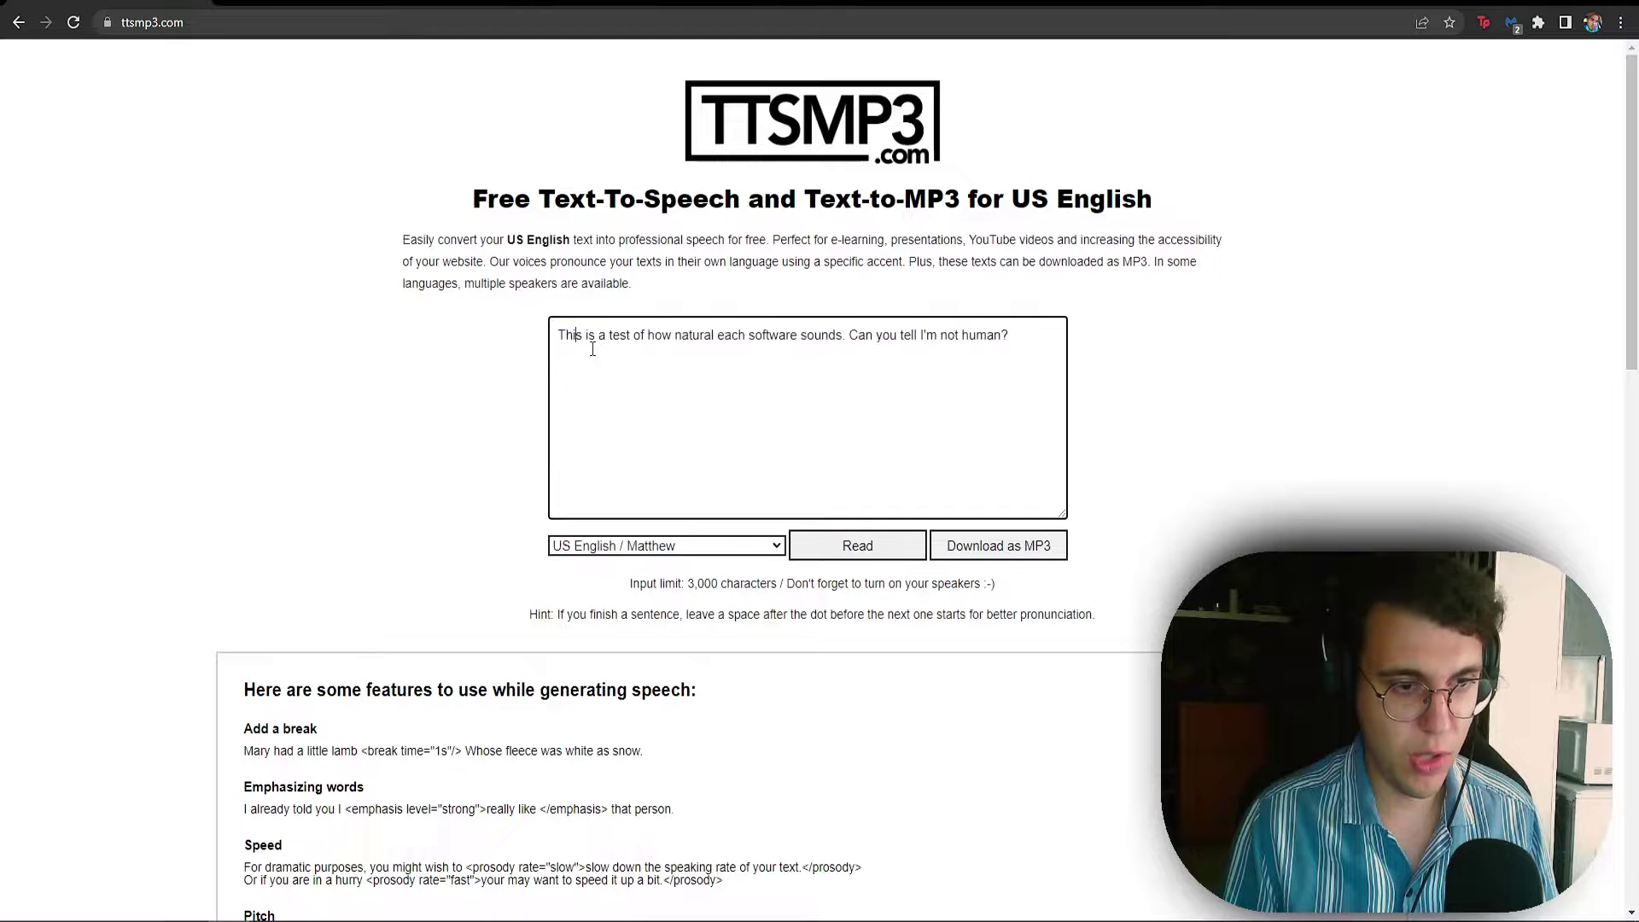
pyautogui.click(871, 340)
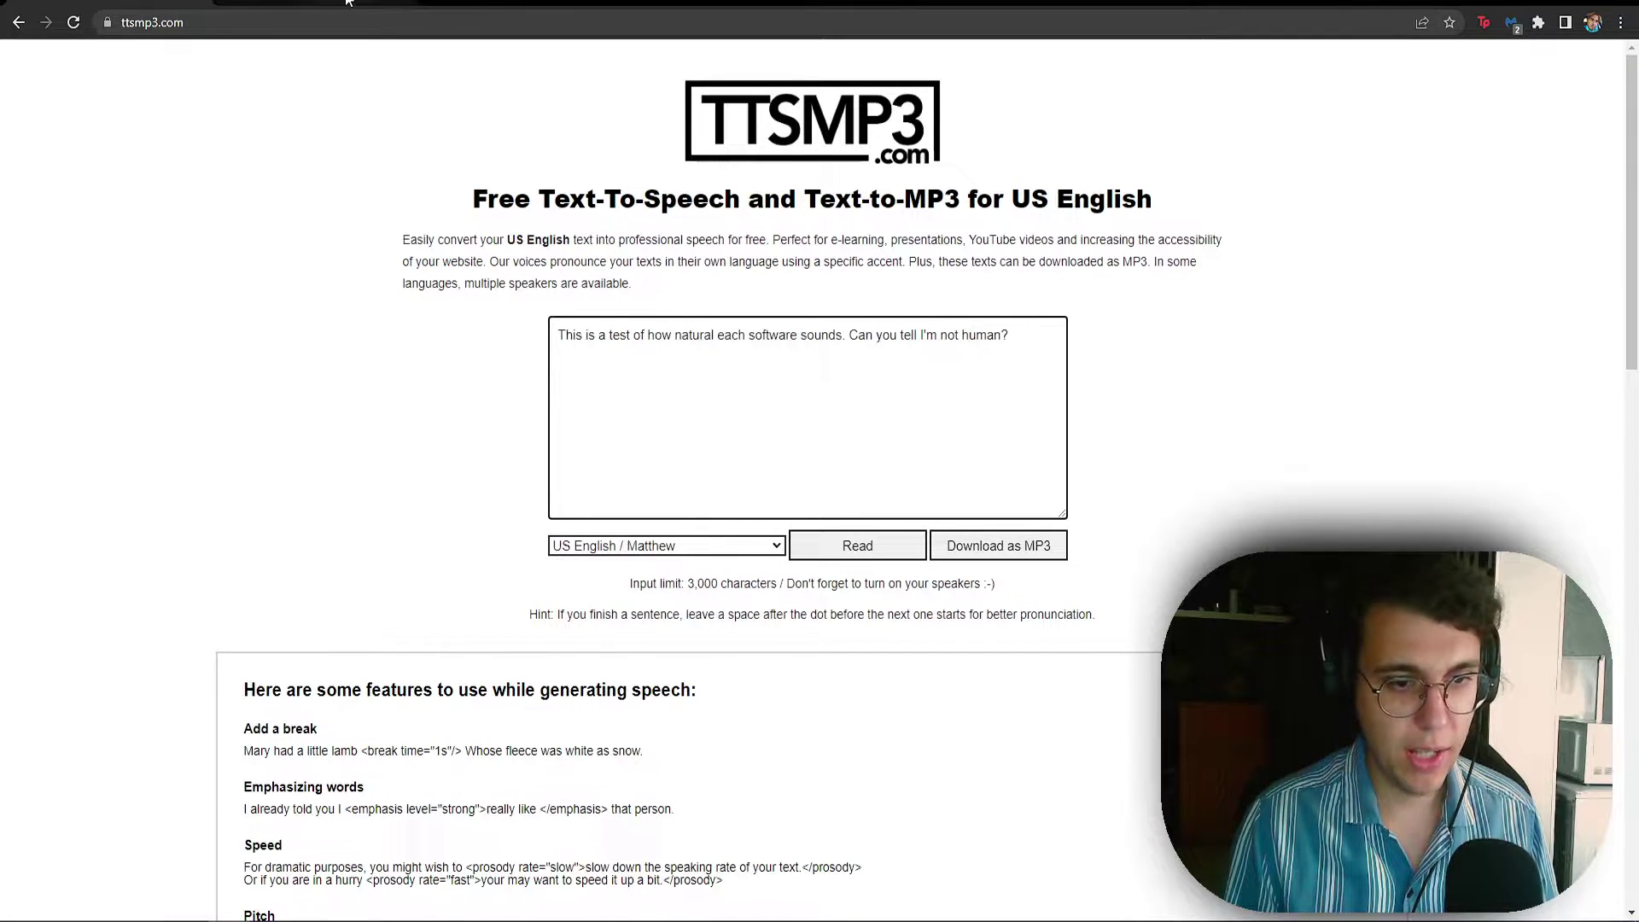
pyautogui.click(315, 4)
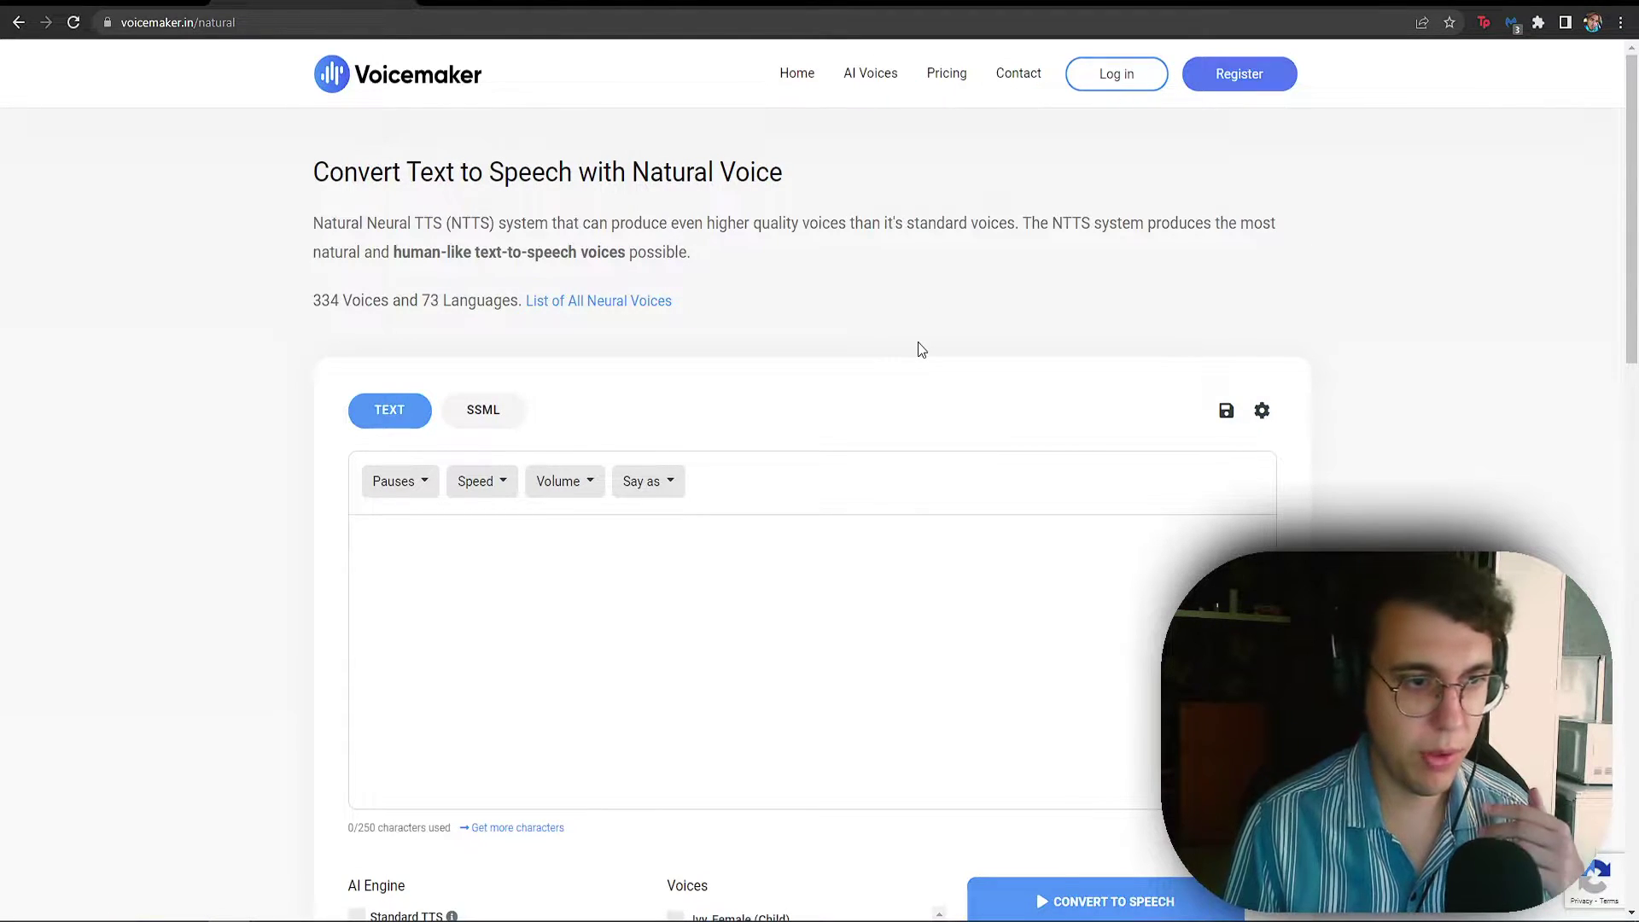
pyautogui.scroll(-1, 919, 342)
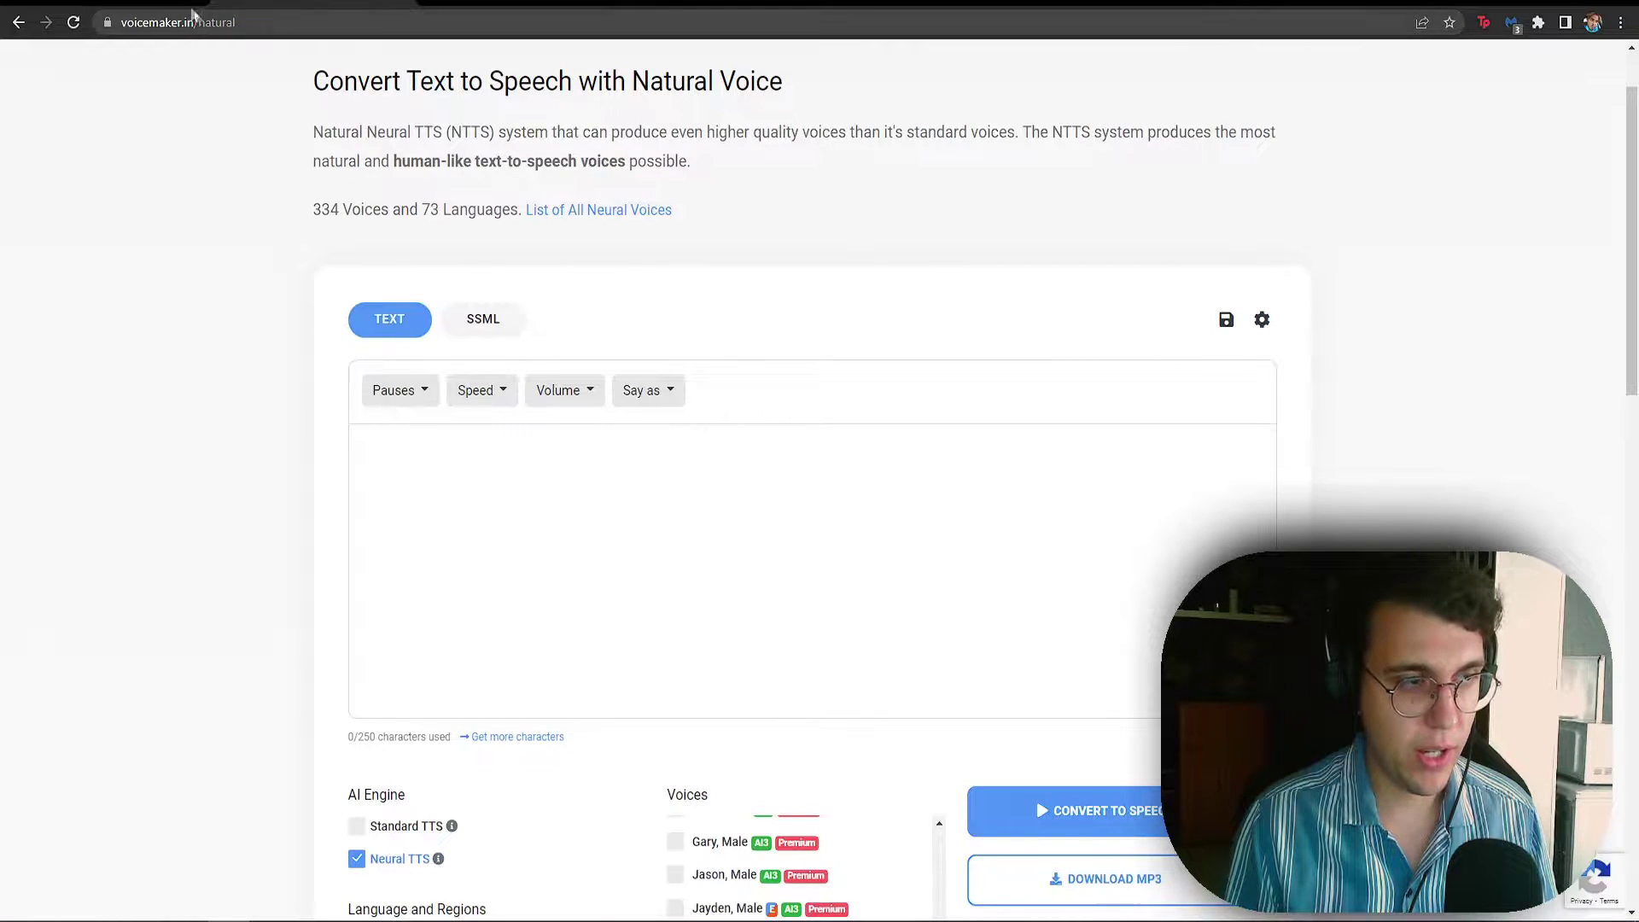
pyautogui.click(141, 7)
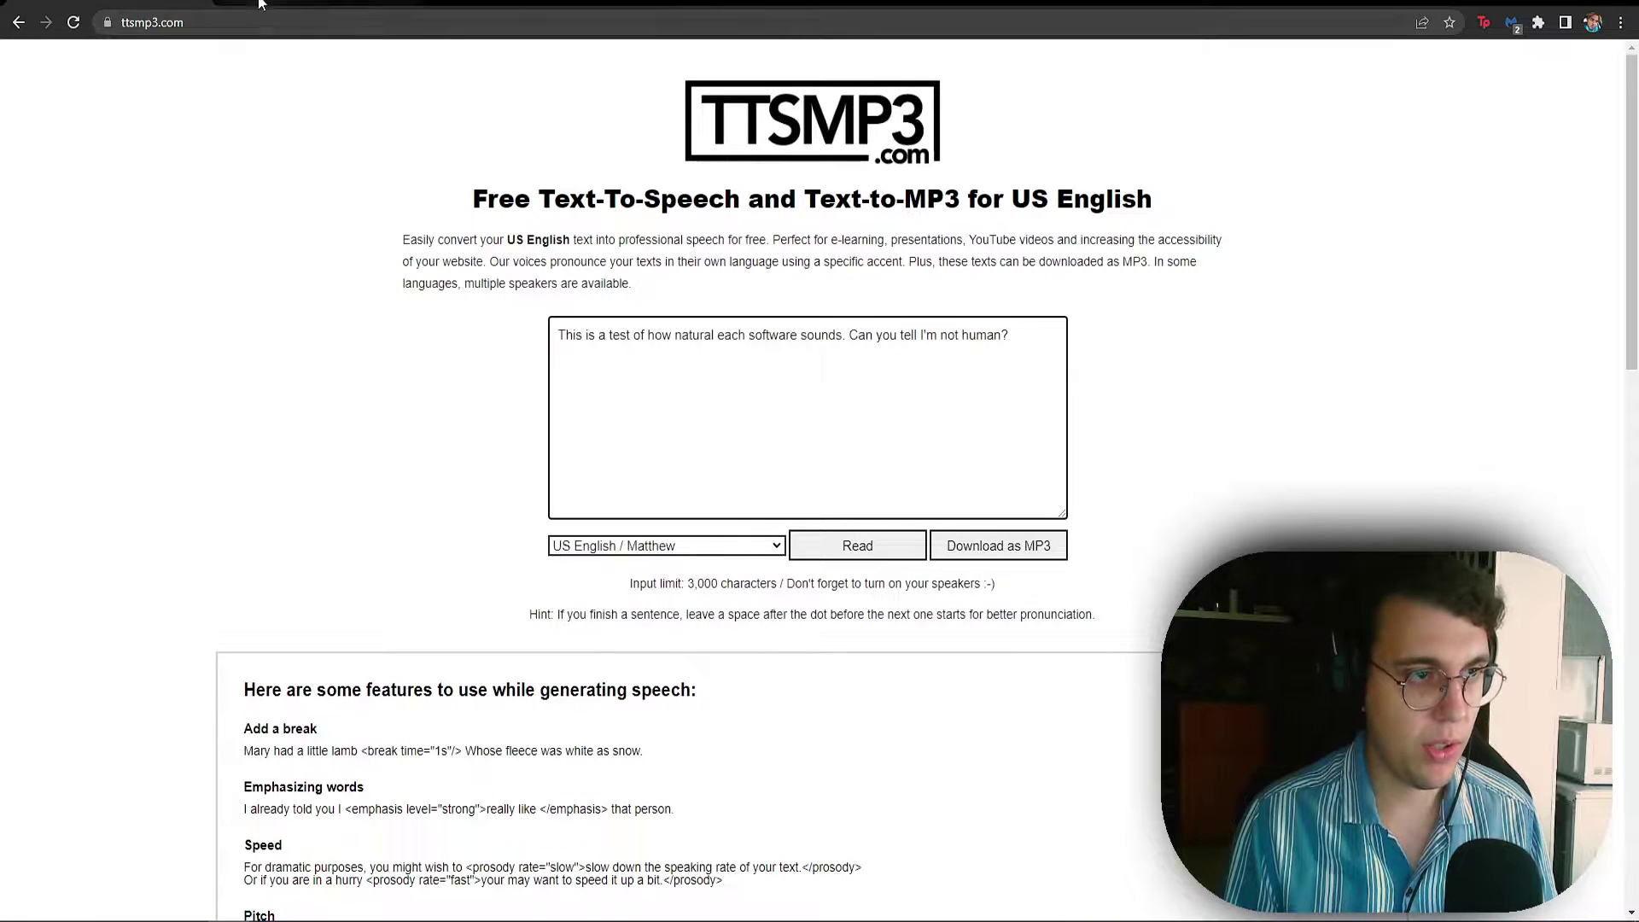
pyautogui.hotkey('ctrl', 'Tab')
pyautogui.hotkey('ctrl', 'Tab')
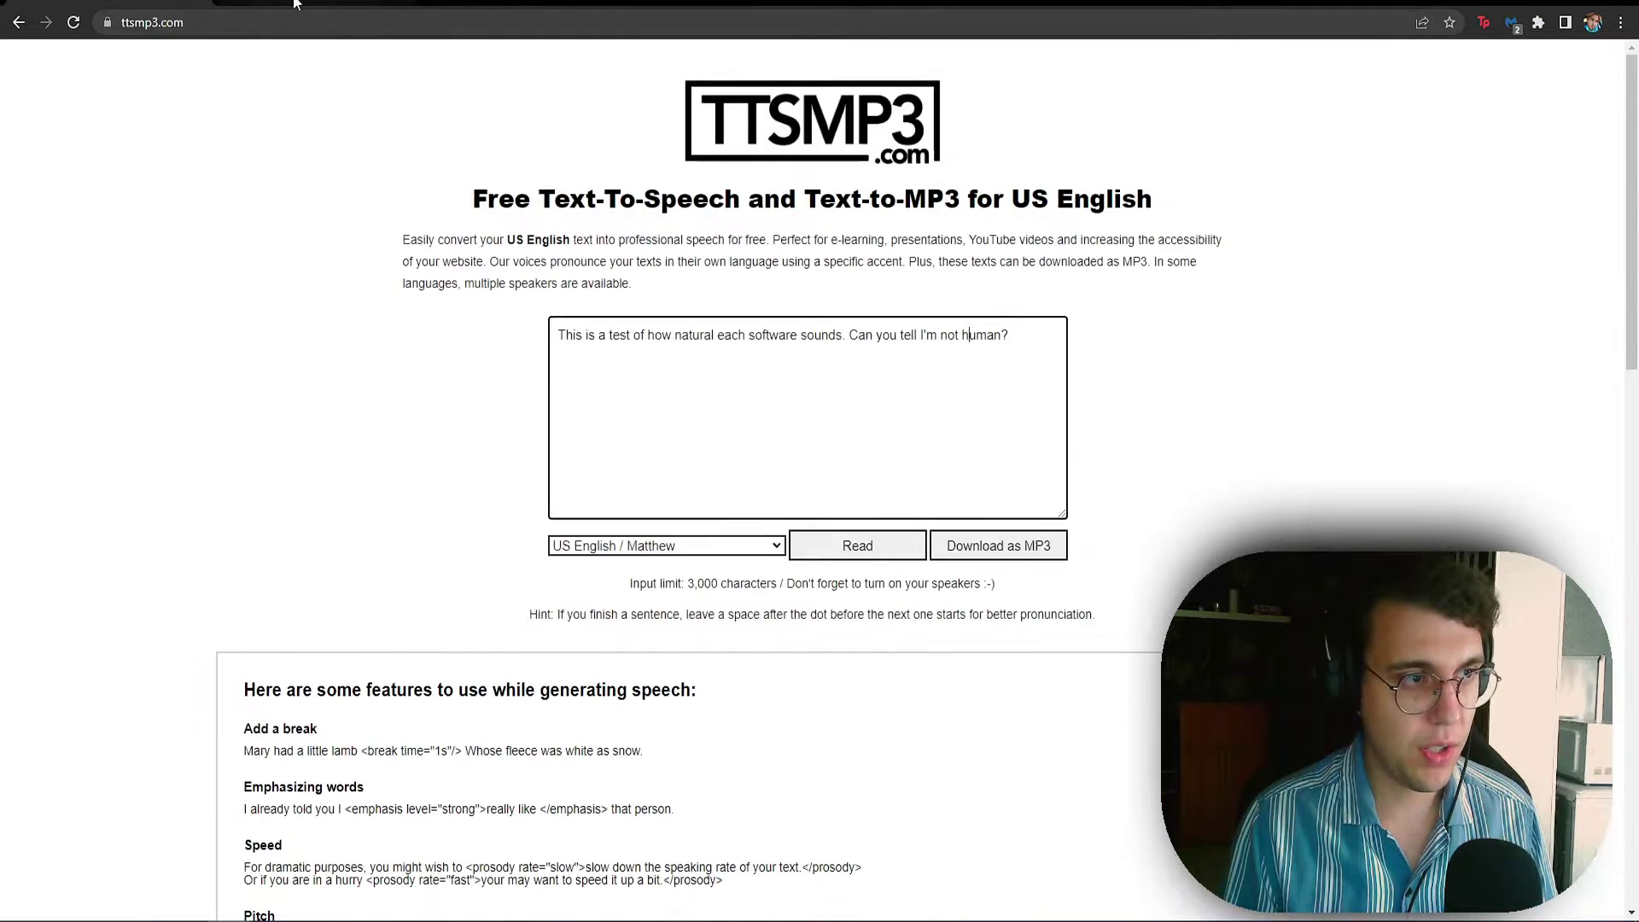
pyautogui.hotkey('ctrl', 'Tab')
pyautogui.click(649, 518)
# - Paste the sentence and convert it to speech with the Ivy, Female (Child) voice
pyautogui.hotkey('ctrl', 'v')
pyautogui.moveTo(772, 448); pyautogui.dragTo(825, 449)
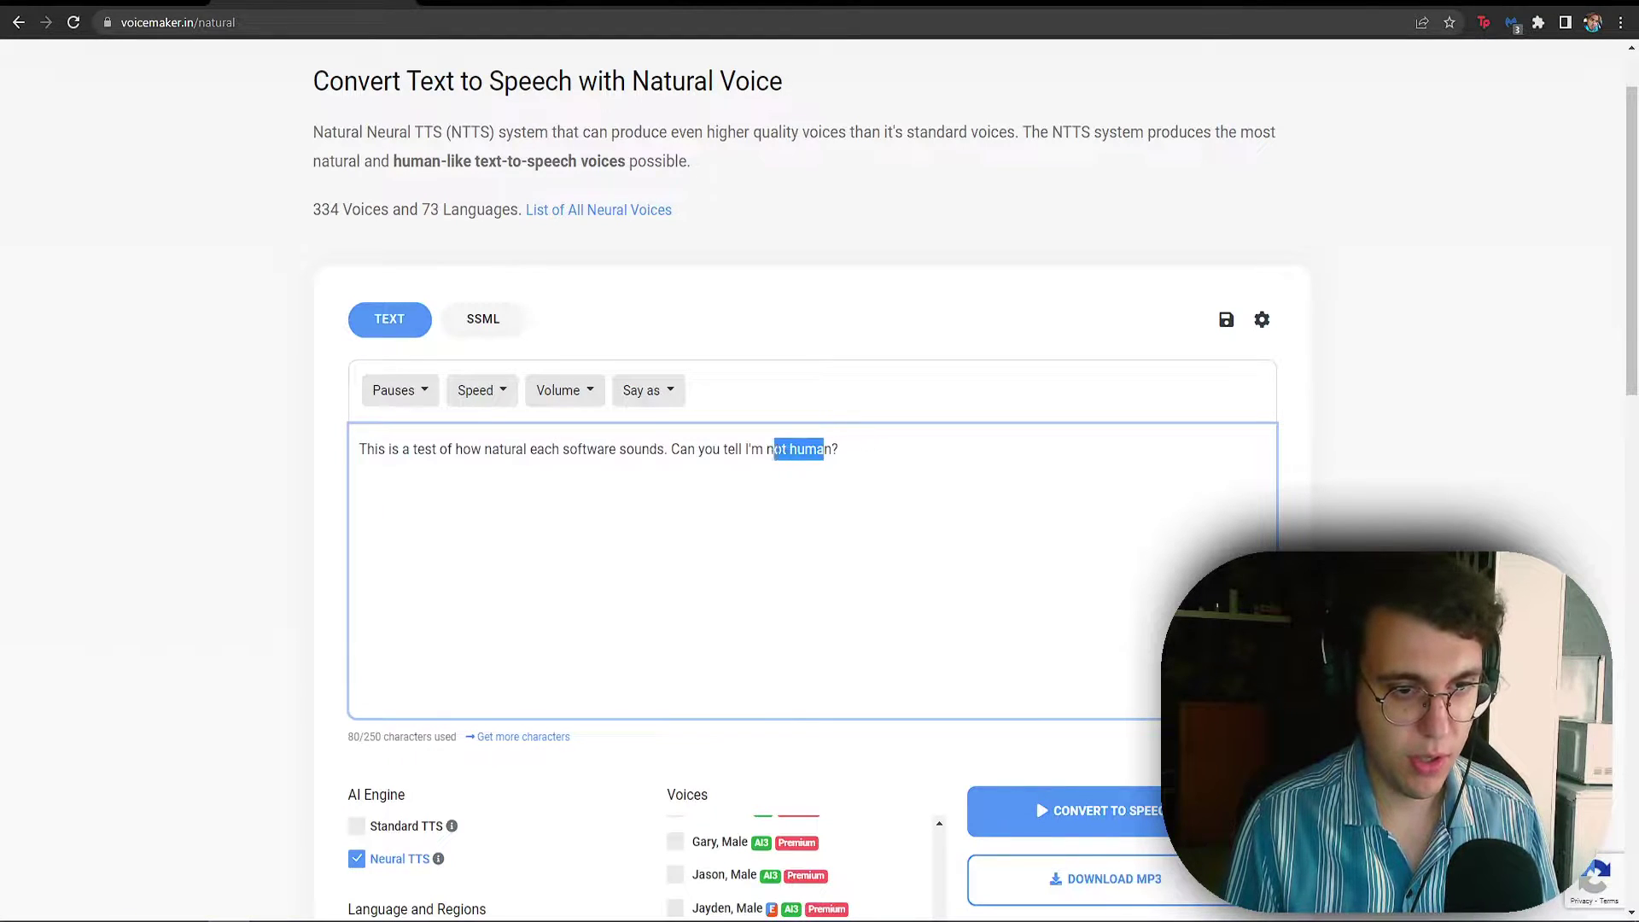
pyautogui.doubleClick(610, 450)
pyautogui.scroll(-5, 794, 531)
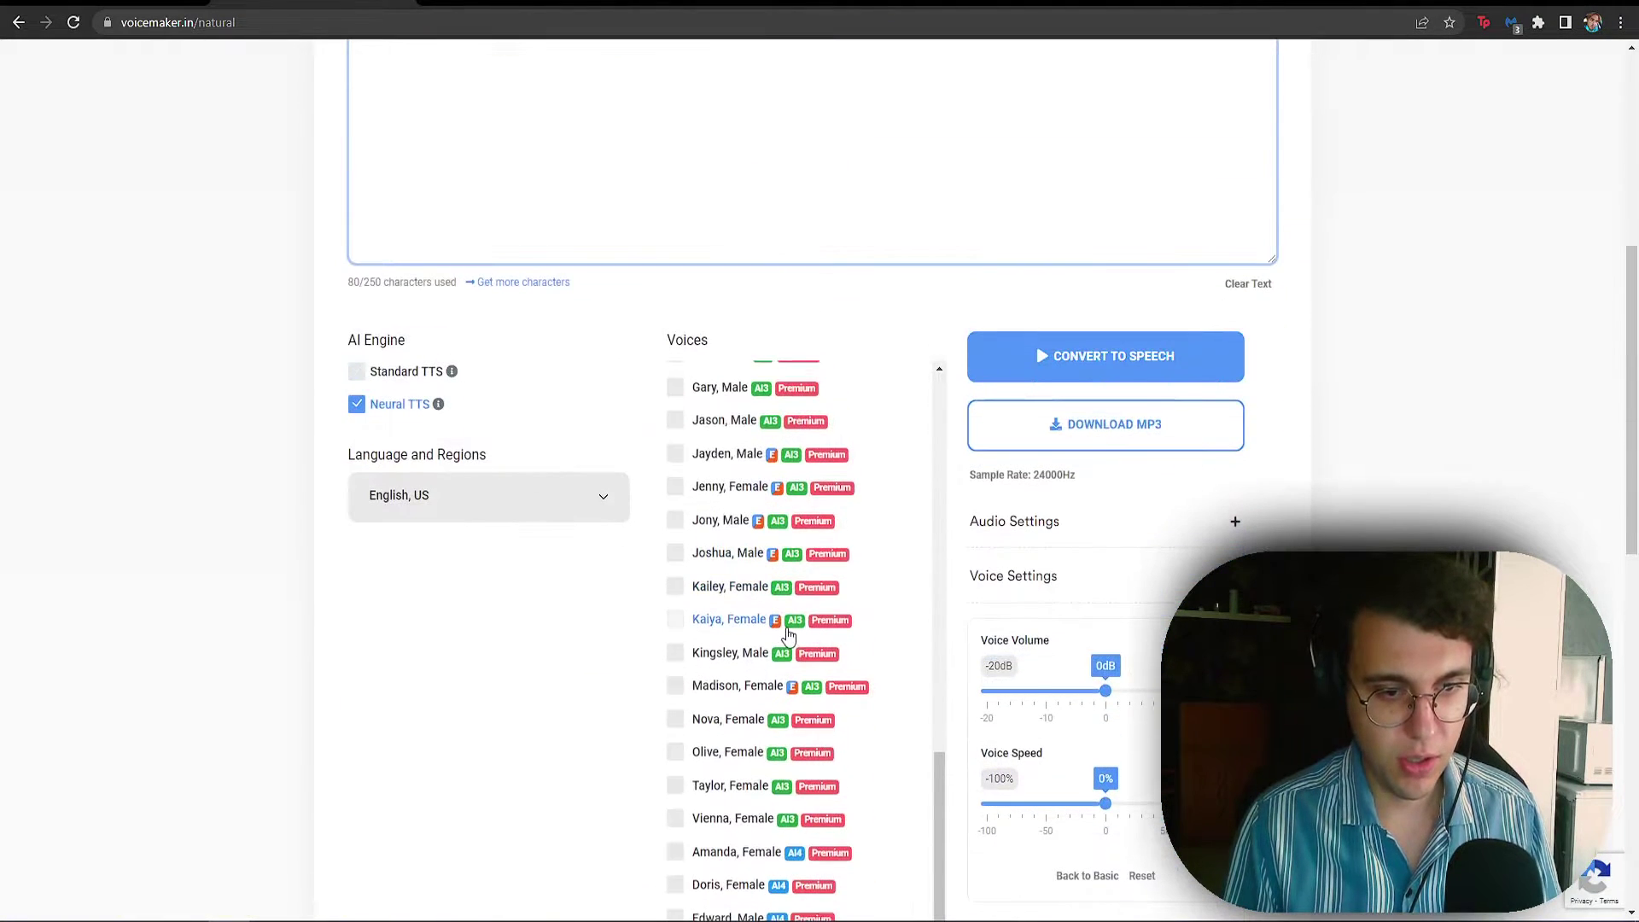
pyautogui.scroll(-5, 787, 636)
pyautogui.scroll(4, 788, 636)
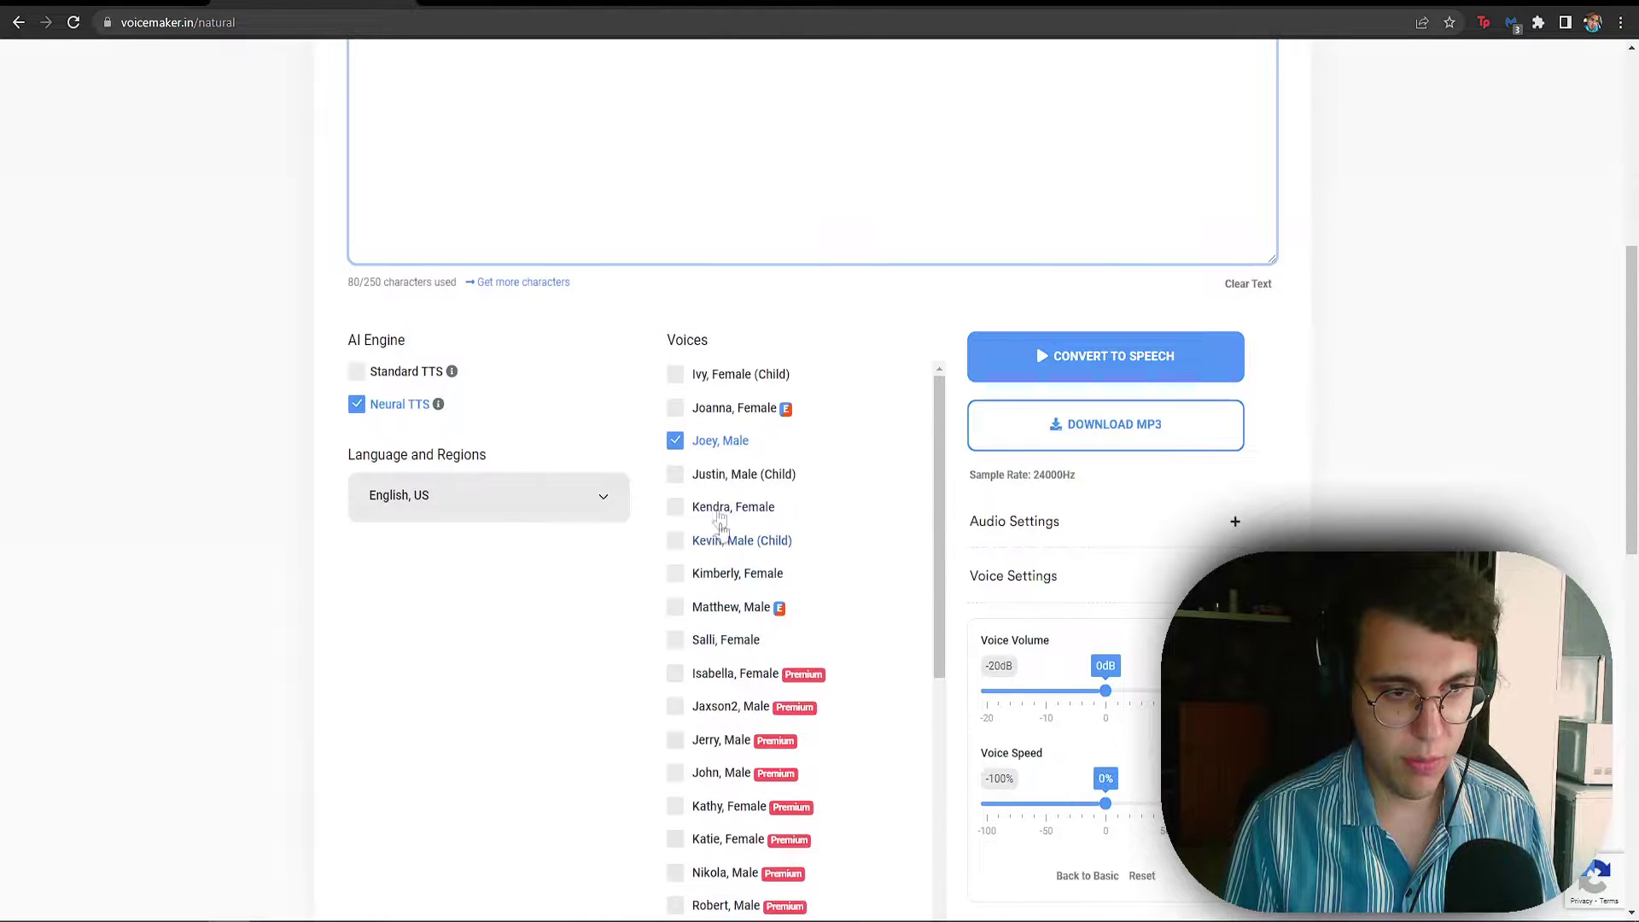
pyautogui.scroll(2, 757, 543)
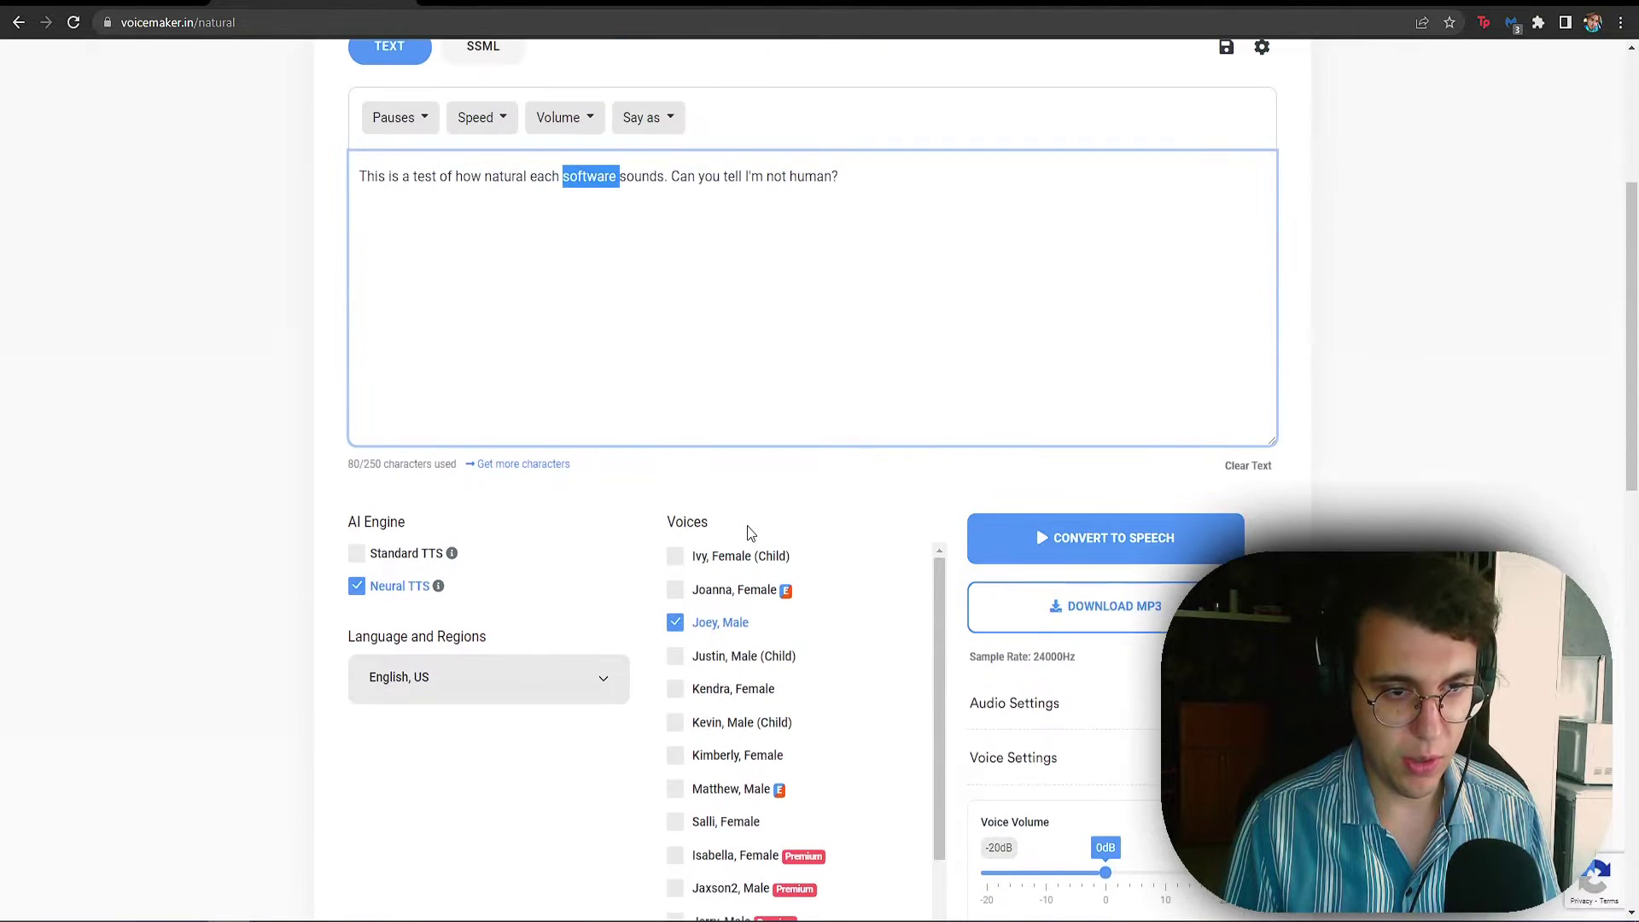
pyautogui.scroll(-2, 763, 577)
pyautogui.scroll(2, 756, 573)
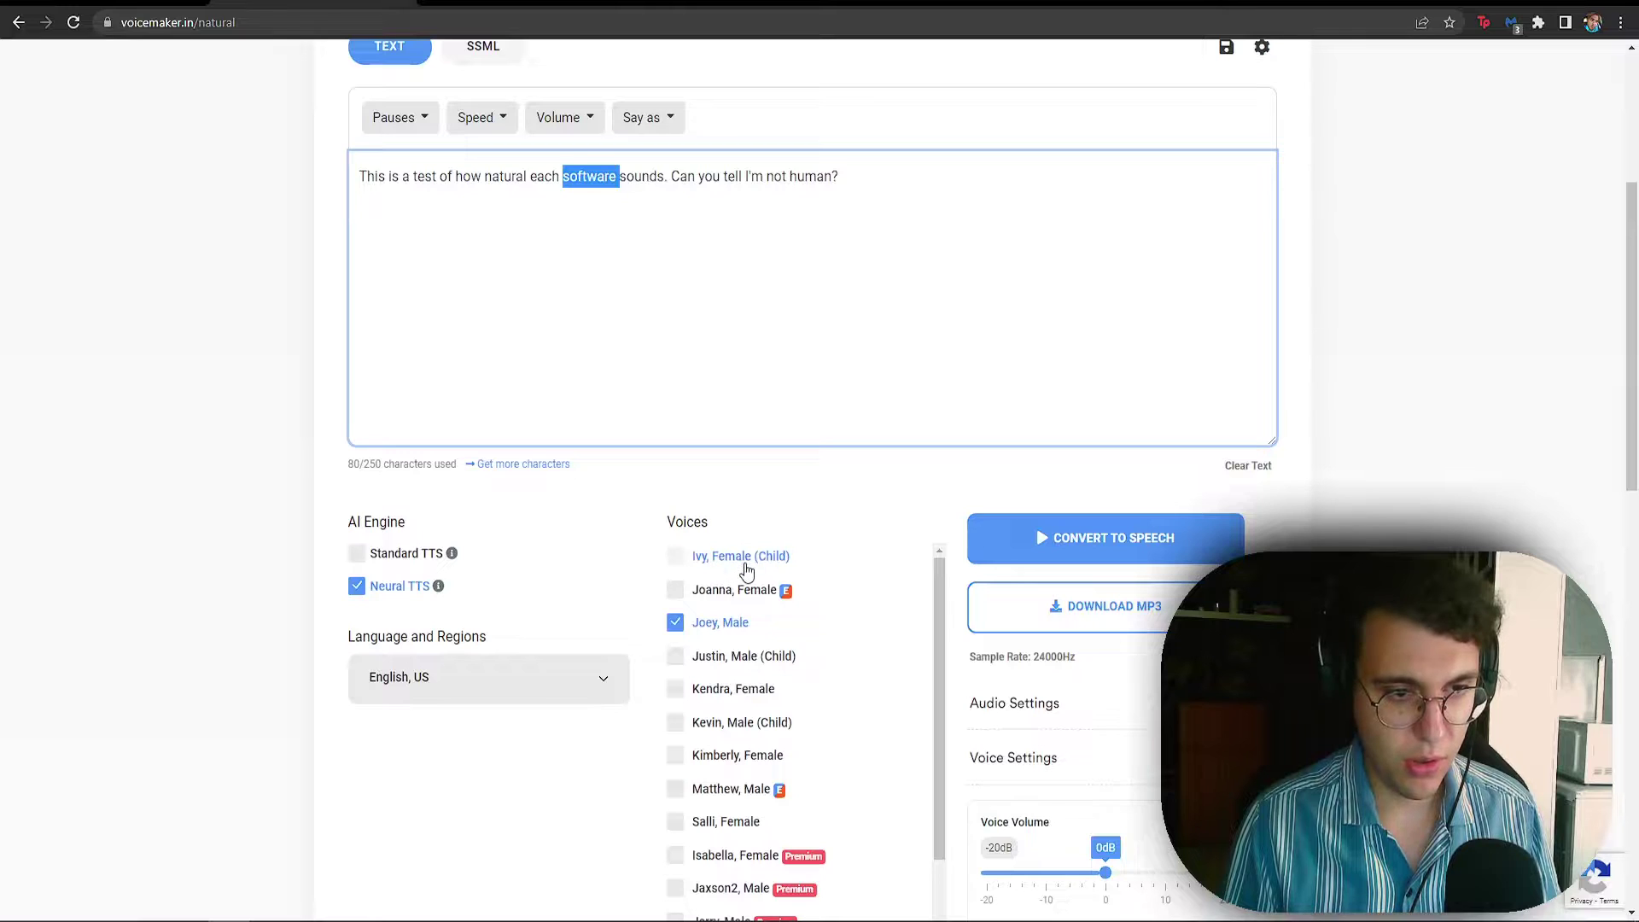
pyautogui.click(740, 561)
pyautogui.scroll(5, 77, 491)
pyautogui.scroll(-2, 526, 462)
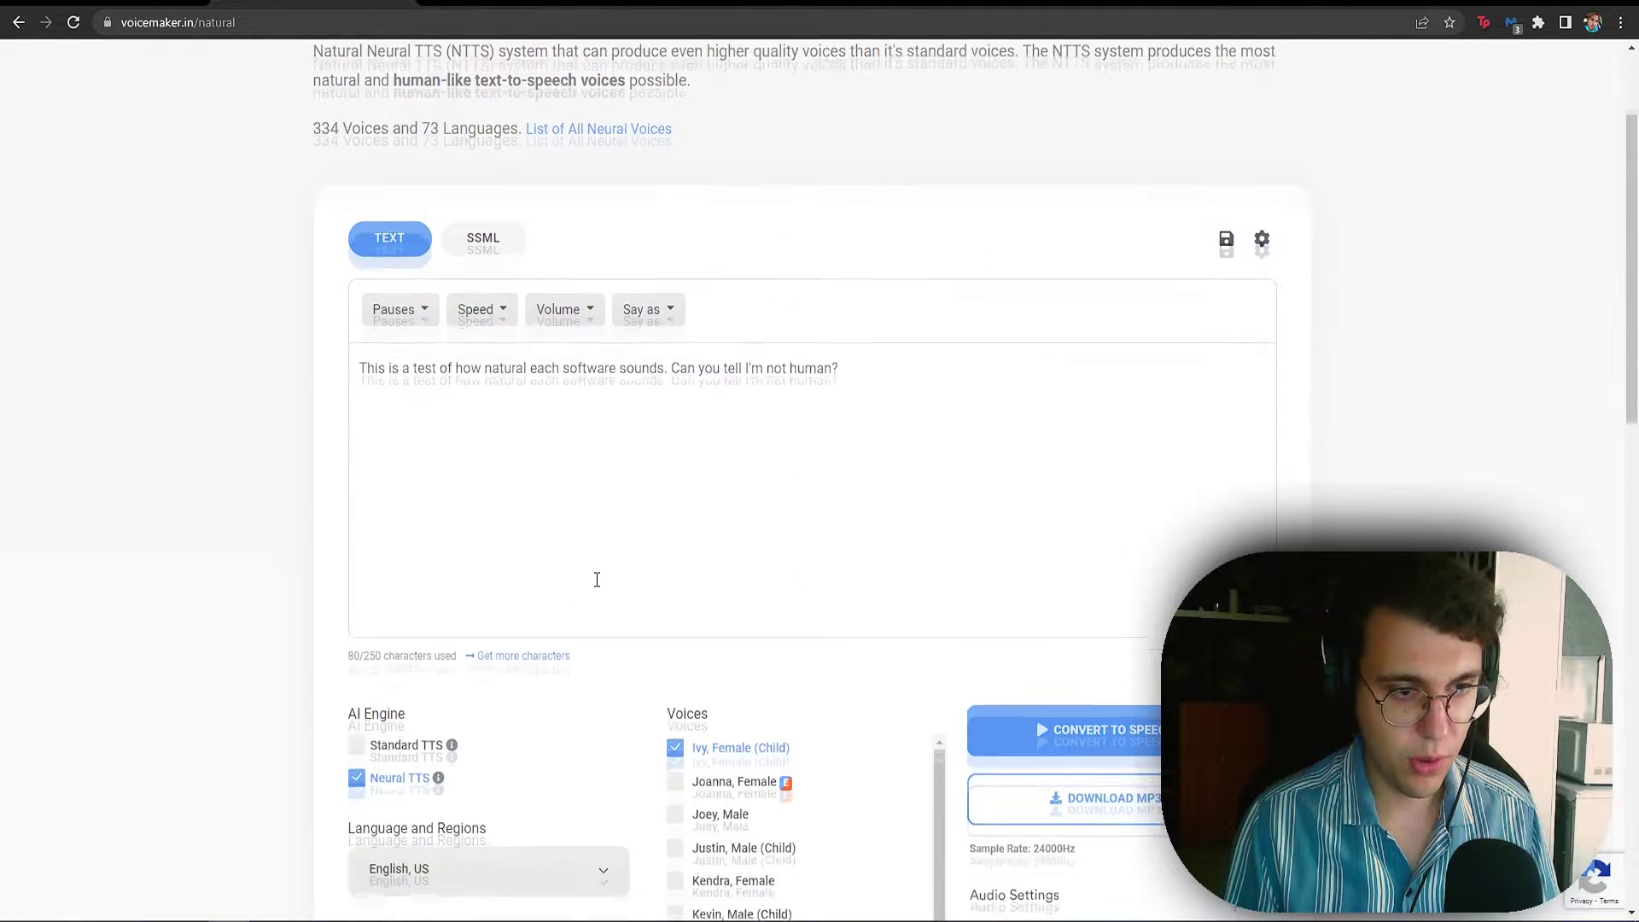
pyautogui.scroll(-2, 995, 673)
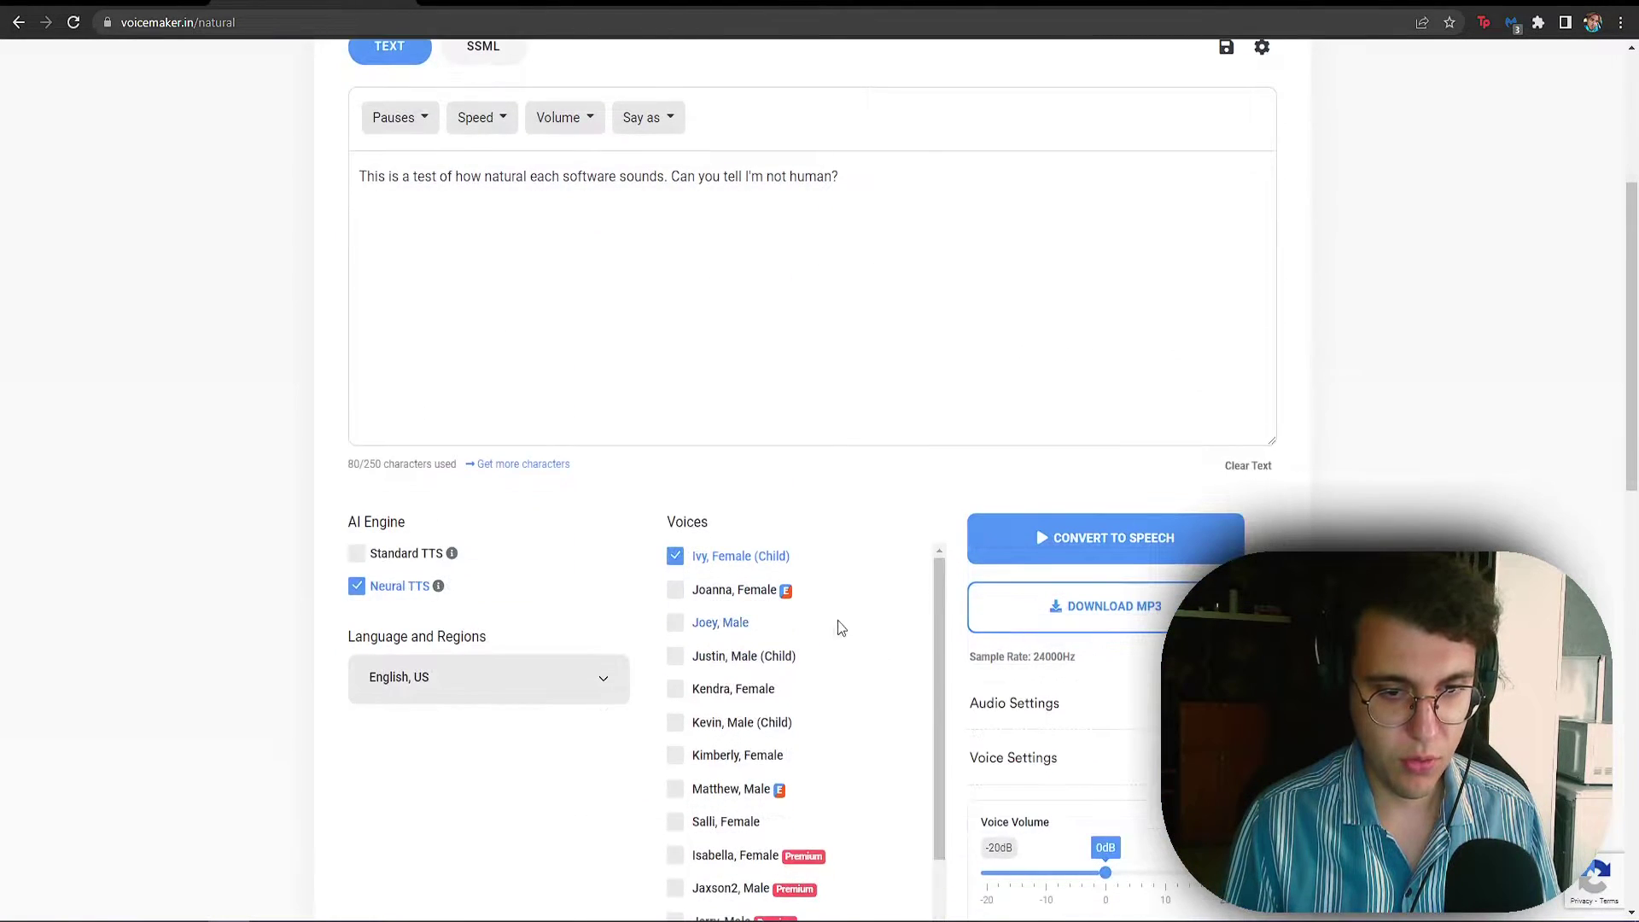
pyautogui.scroll(1, 856, 624)
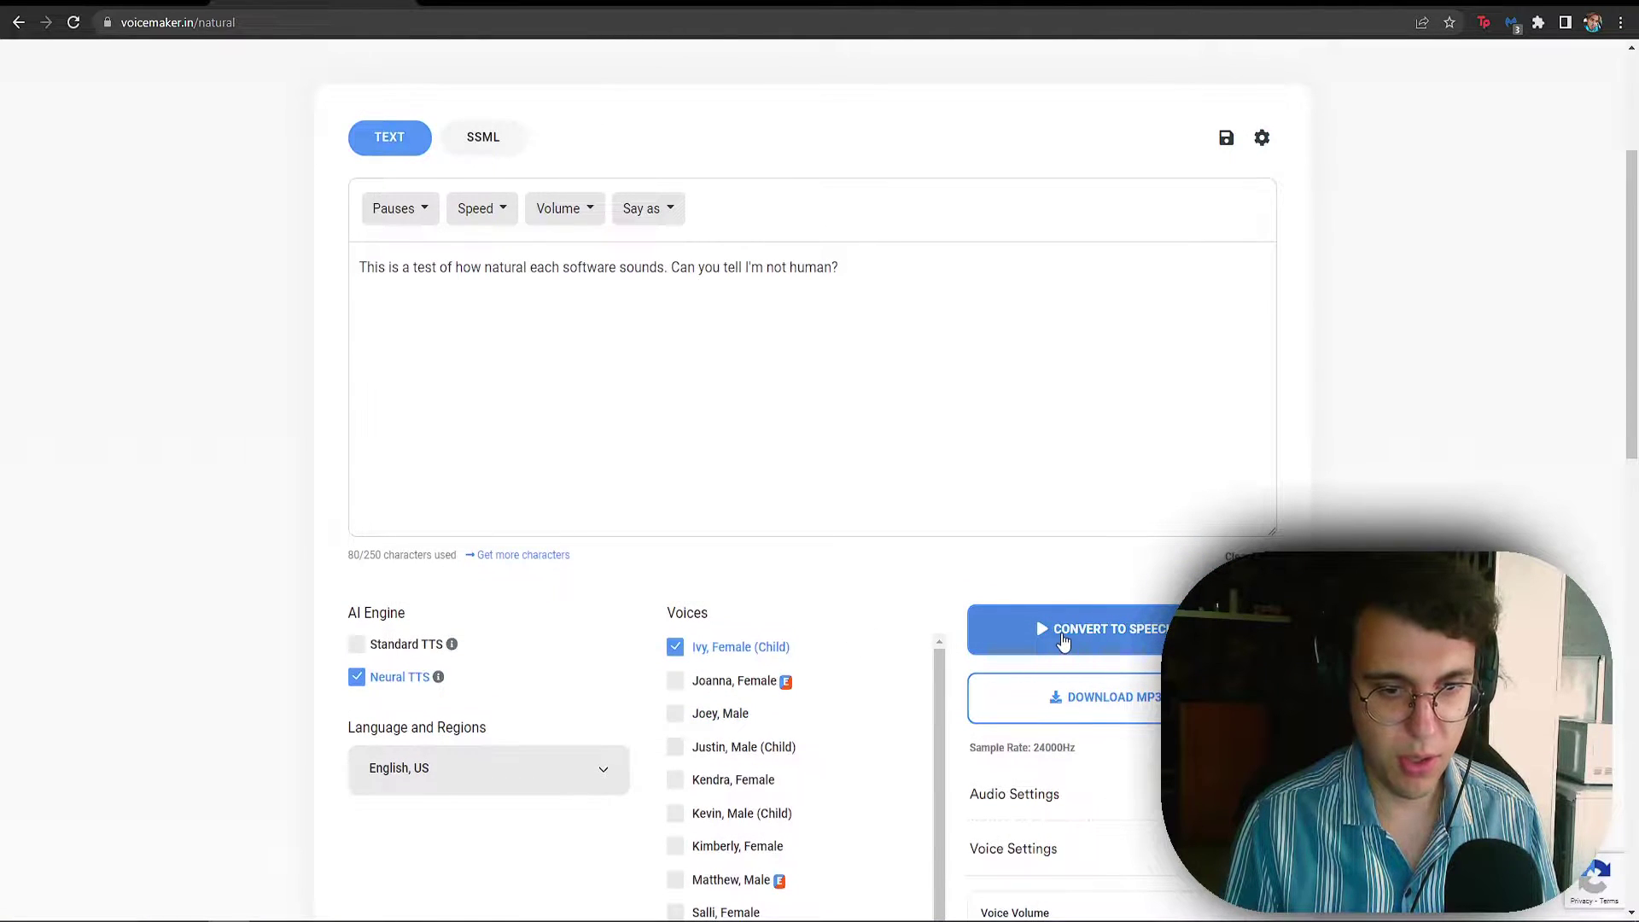
pyautogui.click(1063, 641)
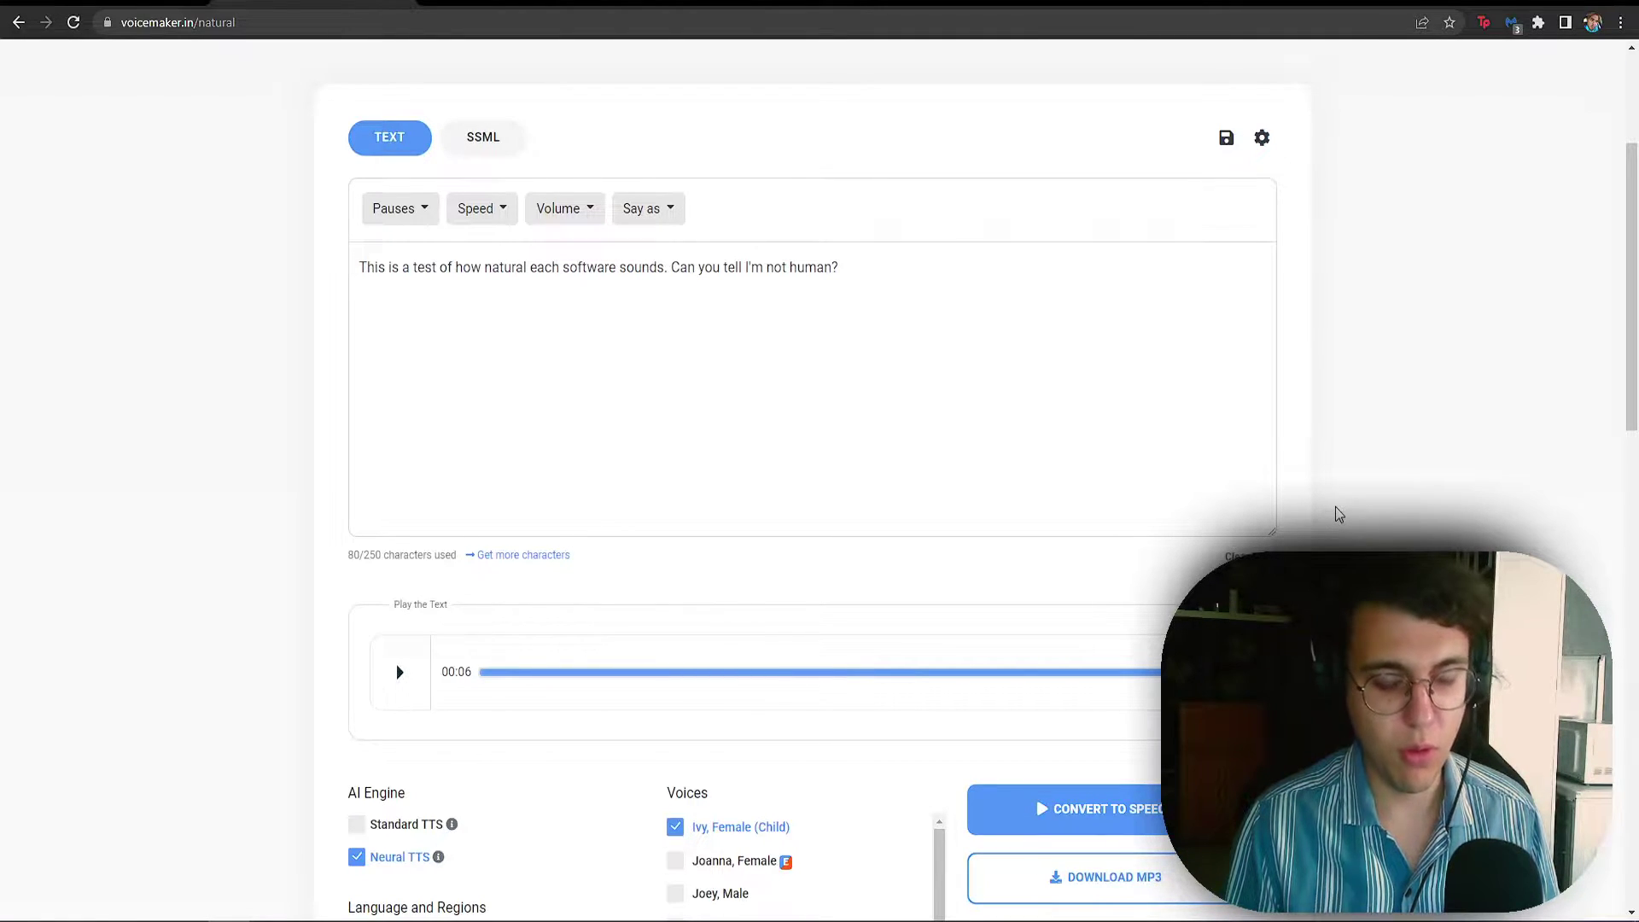
# - Regenerate the speech with the Salli, Female voice and play it
pyautogui.scroll(-1, 1069, 517)
pyautogui.scroll(-5, 1070, 518)
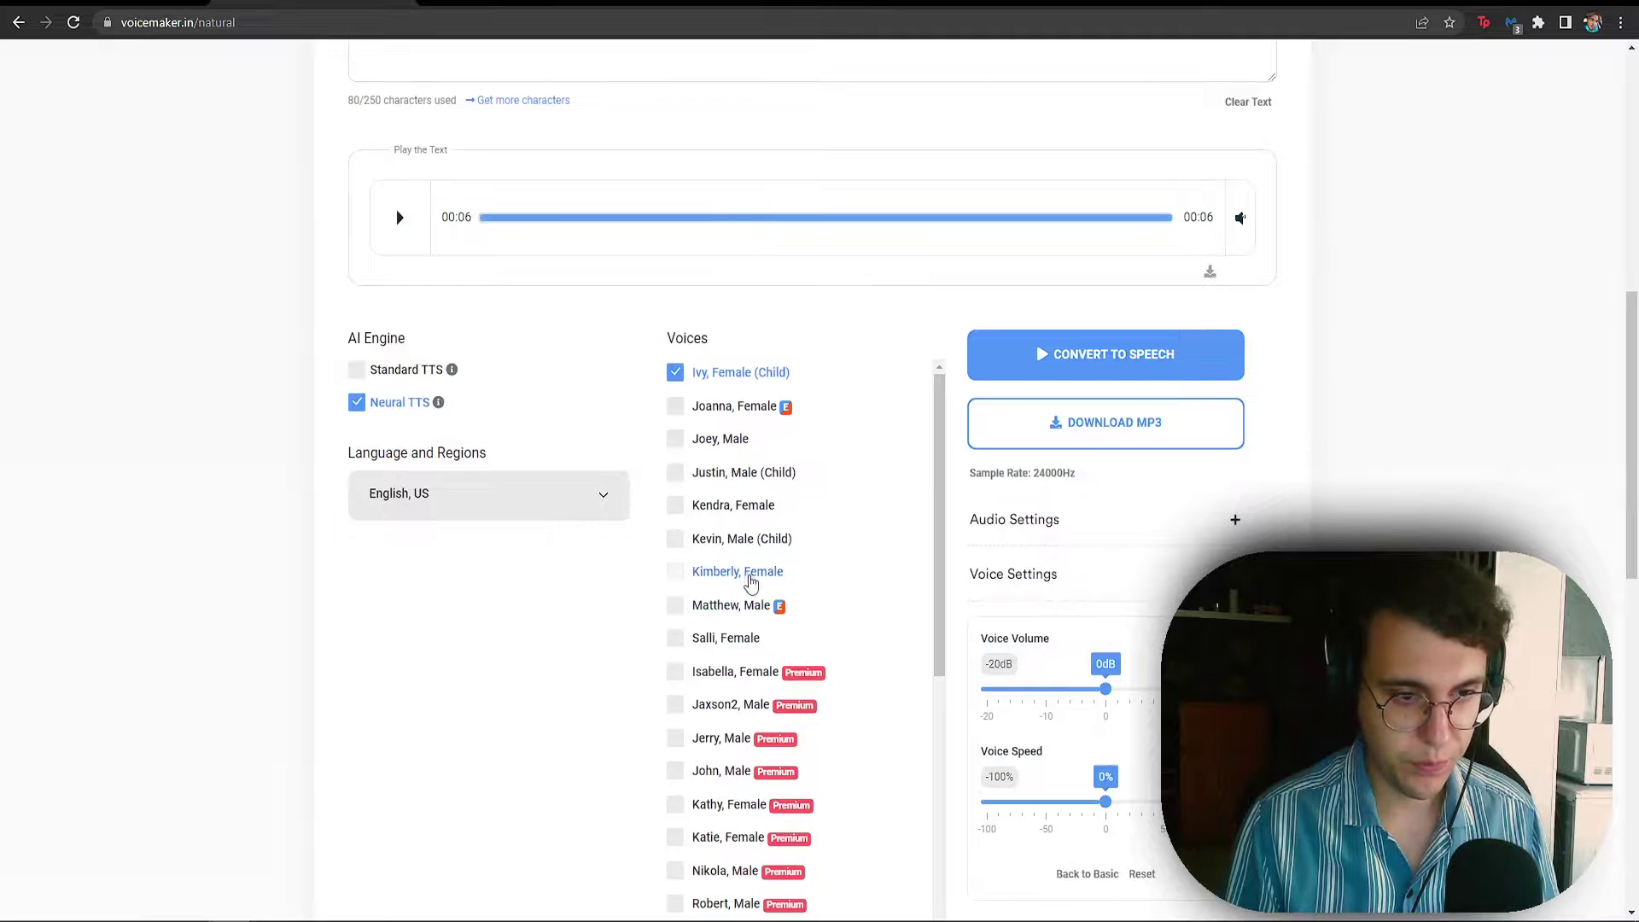
pyautogui.click(727, 646)
pyautogui.scroll(5, 641, 533)
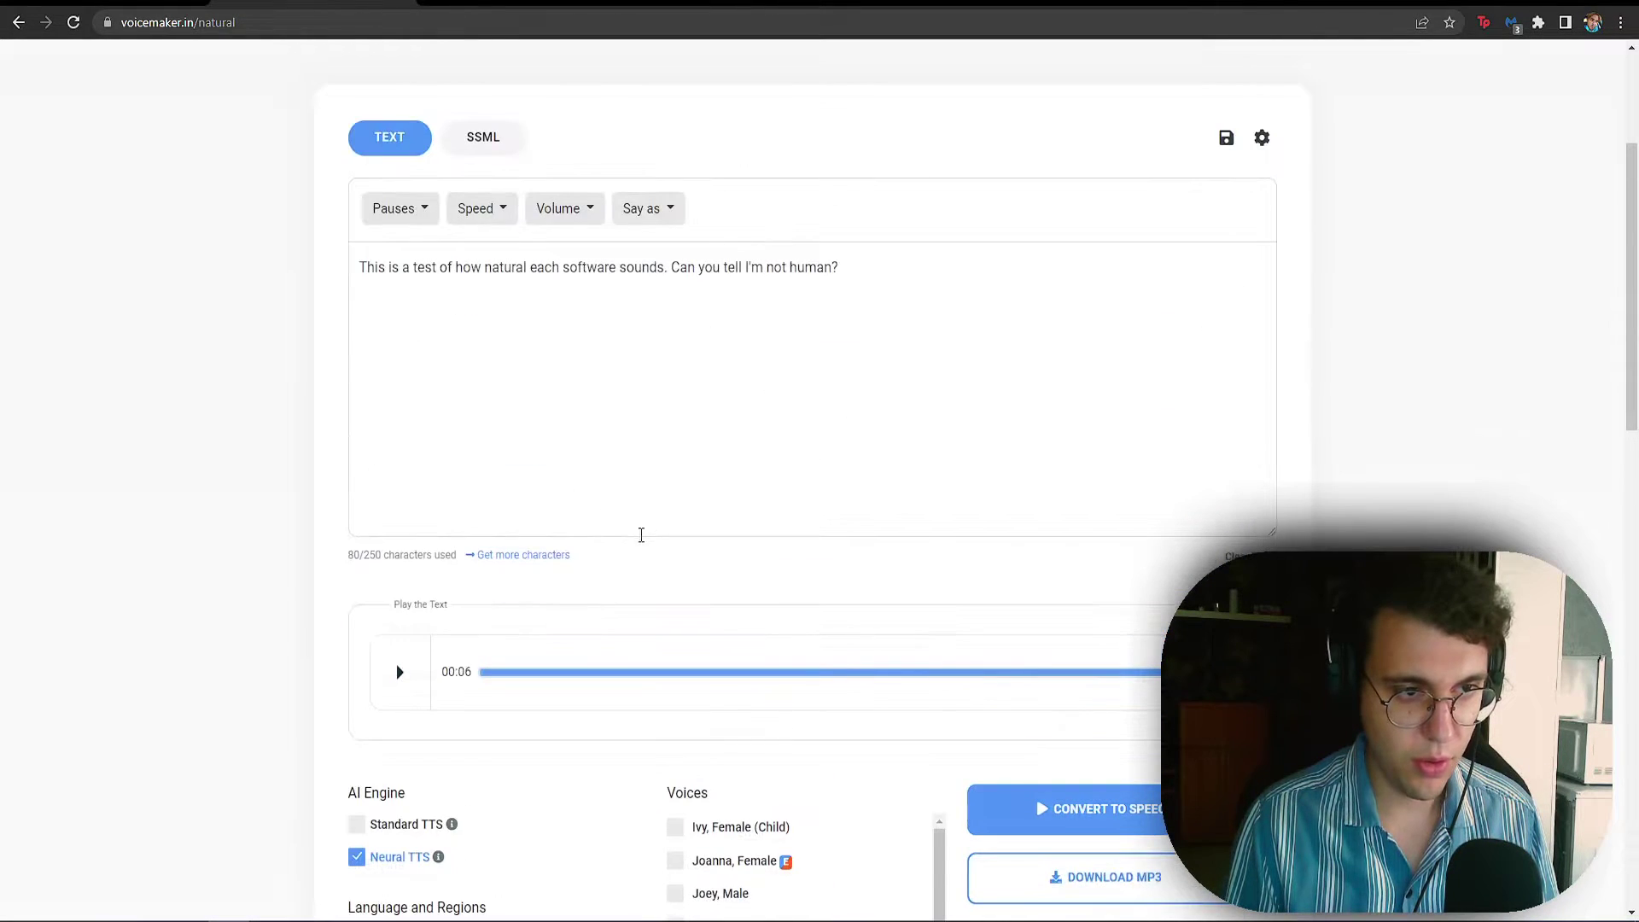
pyautogui.click(1053, 824)
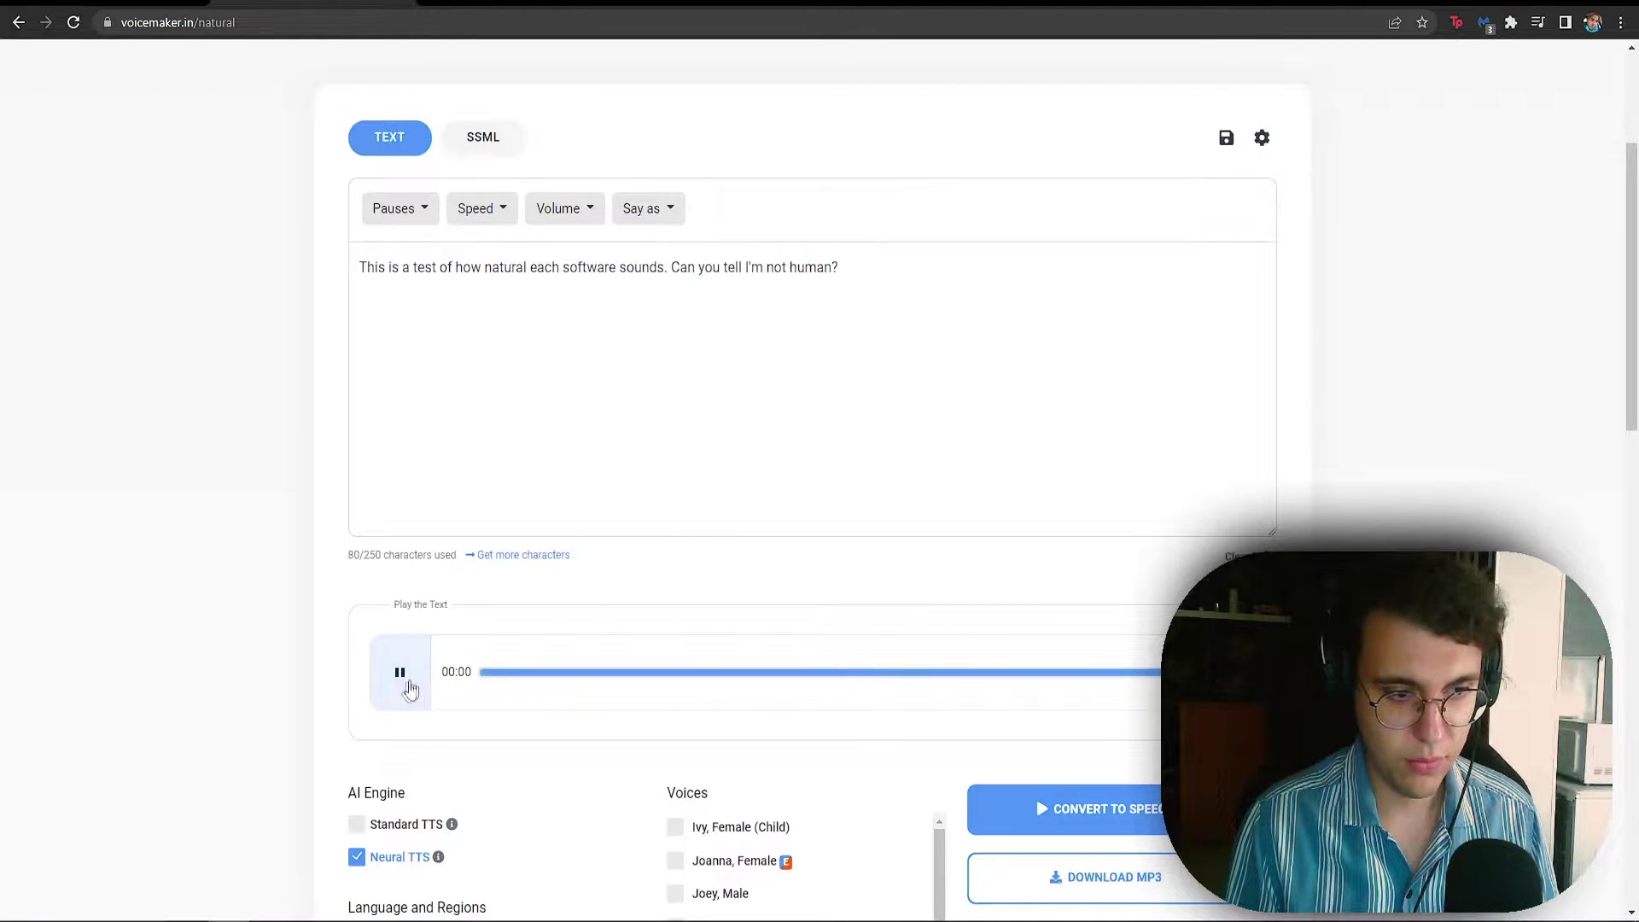
pyautogui.click(400, 672)
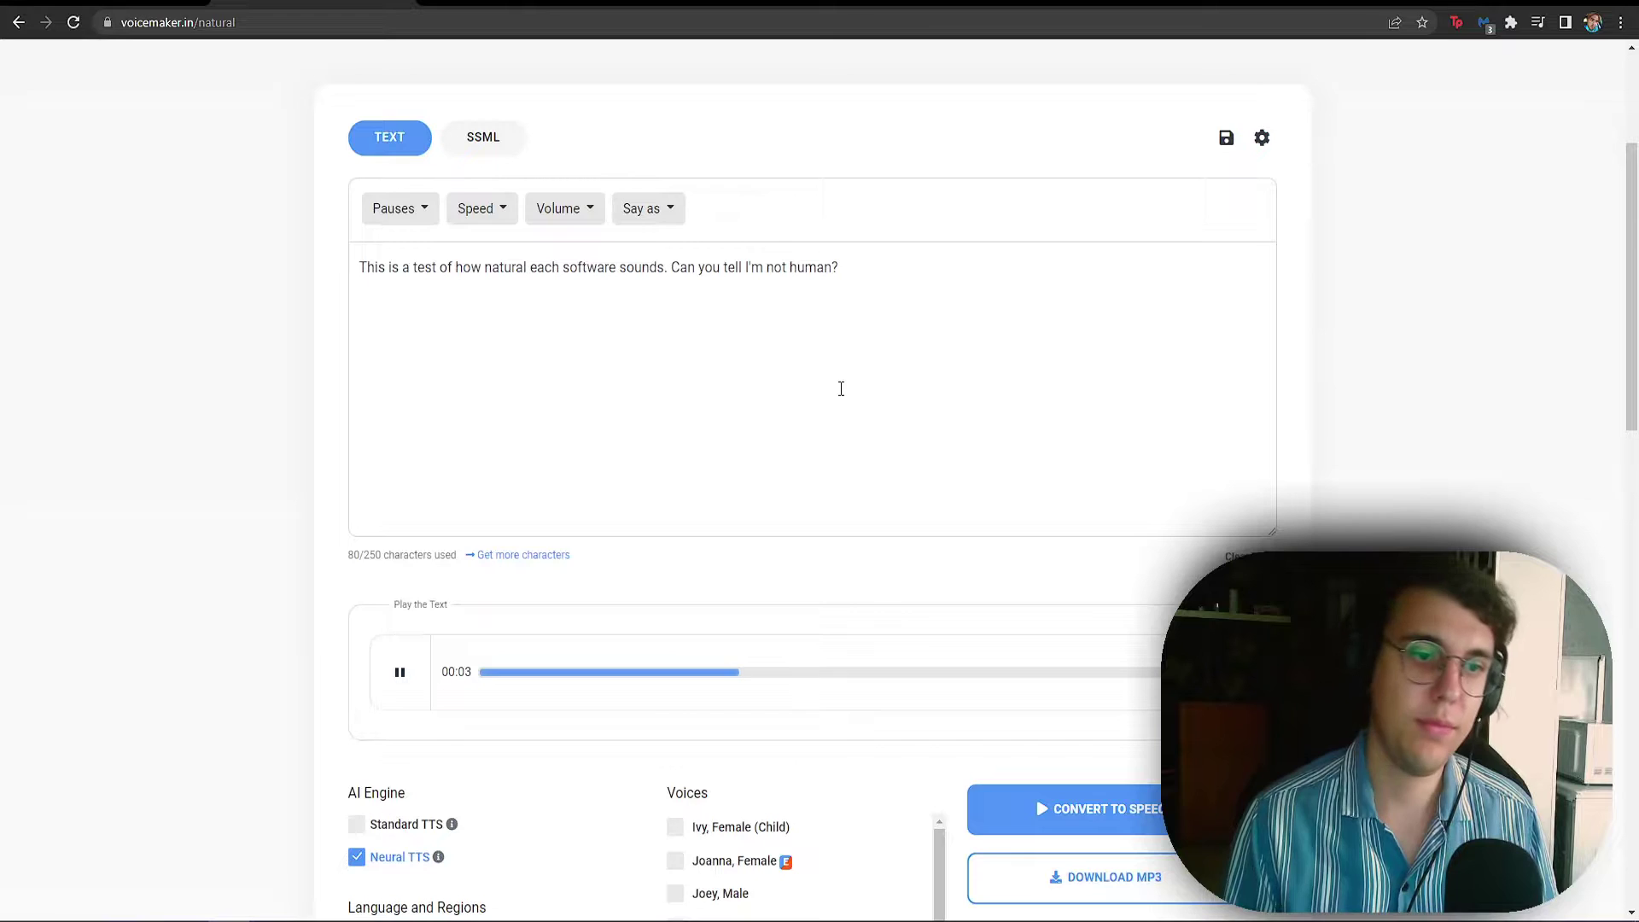
pyautogui.scroll(-2, 841, 388)
# - Insert a <break time='2s'/> pause on a new line after the test sentence
pyautogui.scroll(-3, 504, 639)
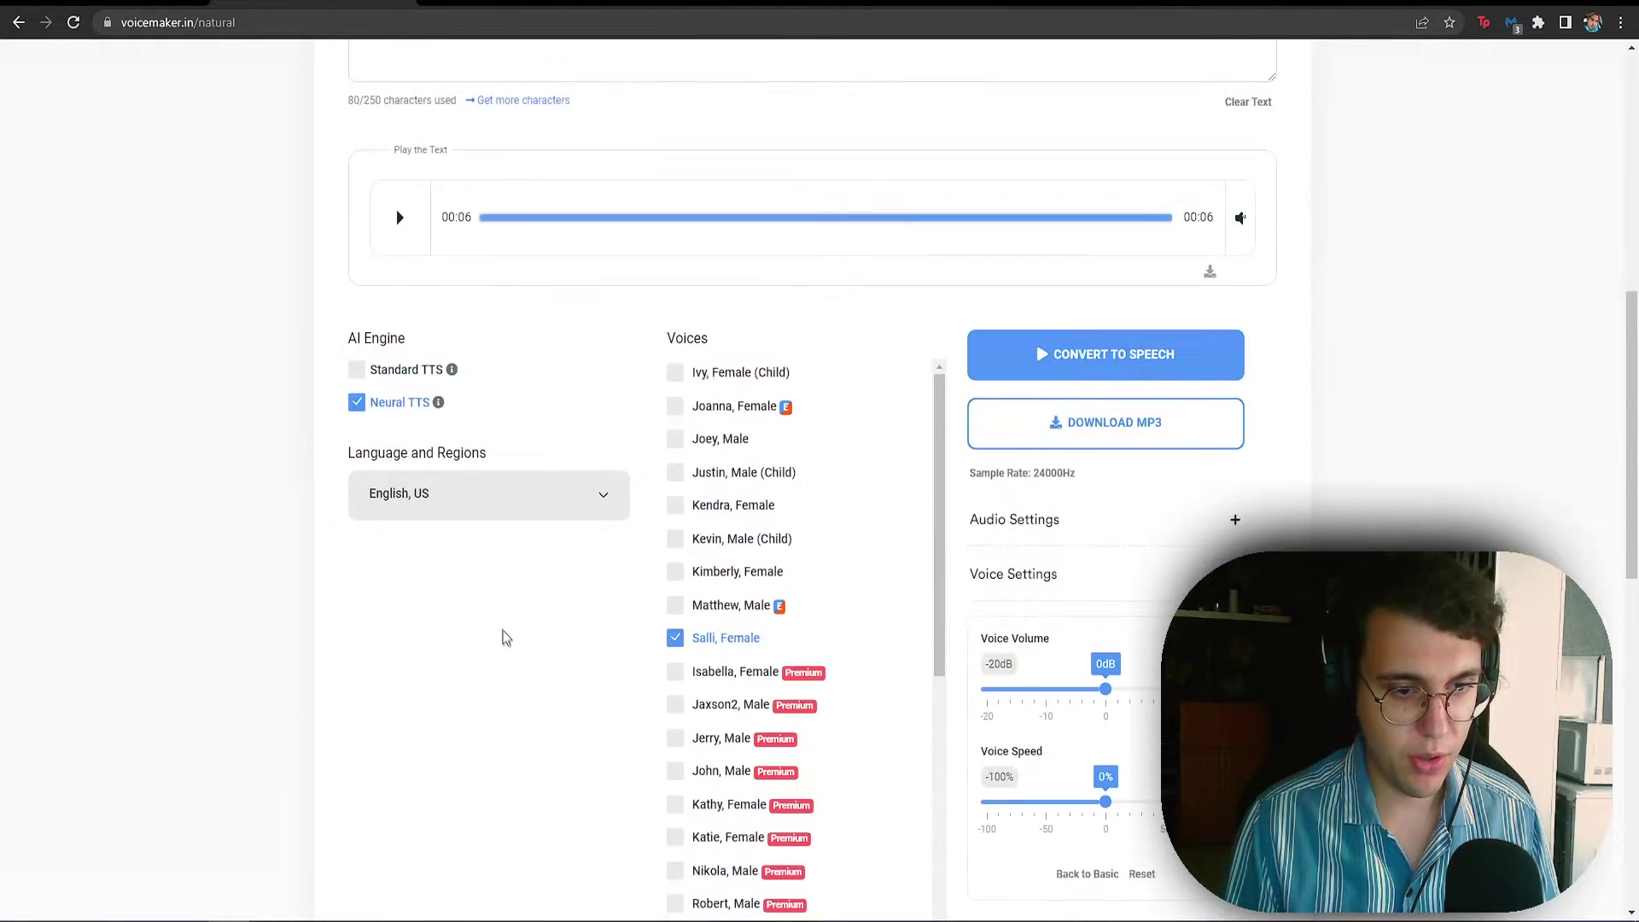
pyautogui.scroll(7, 504, 639)
pyautogui.moveTo(318, 85); pyautogui.dragTo(525, 85)
pyautogui.tripleClick(534, 81)
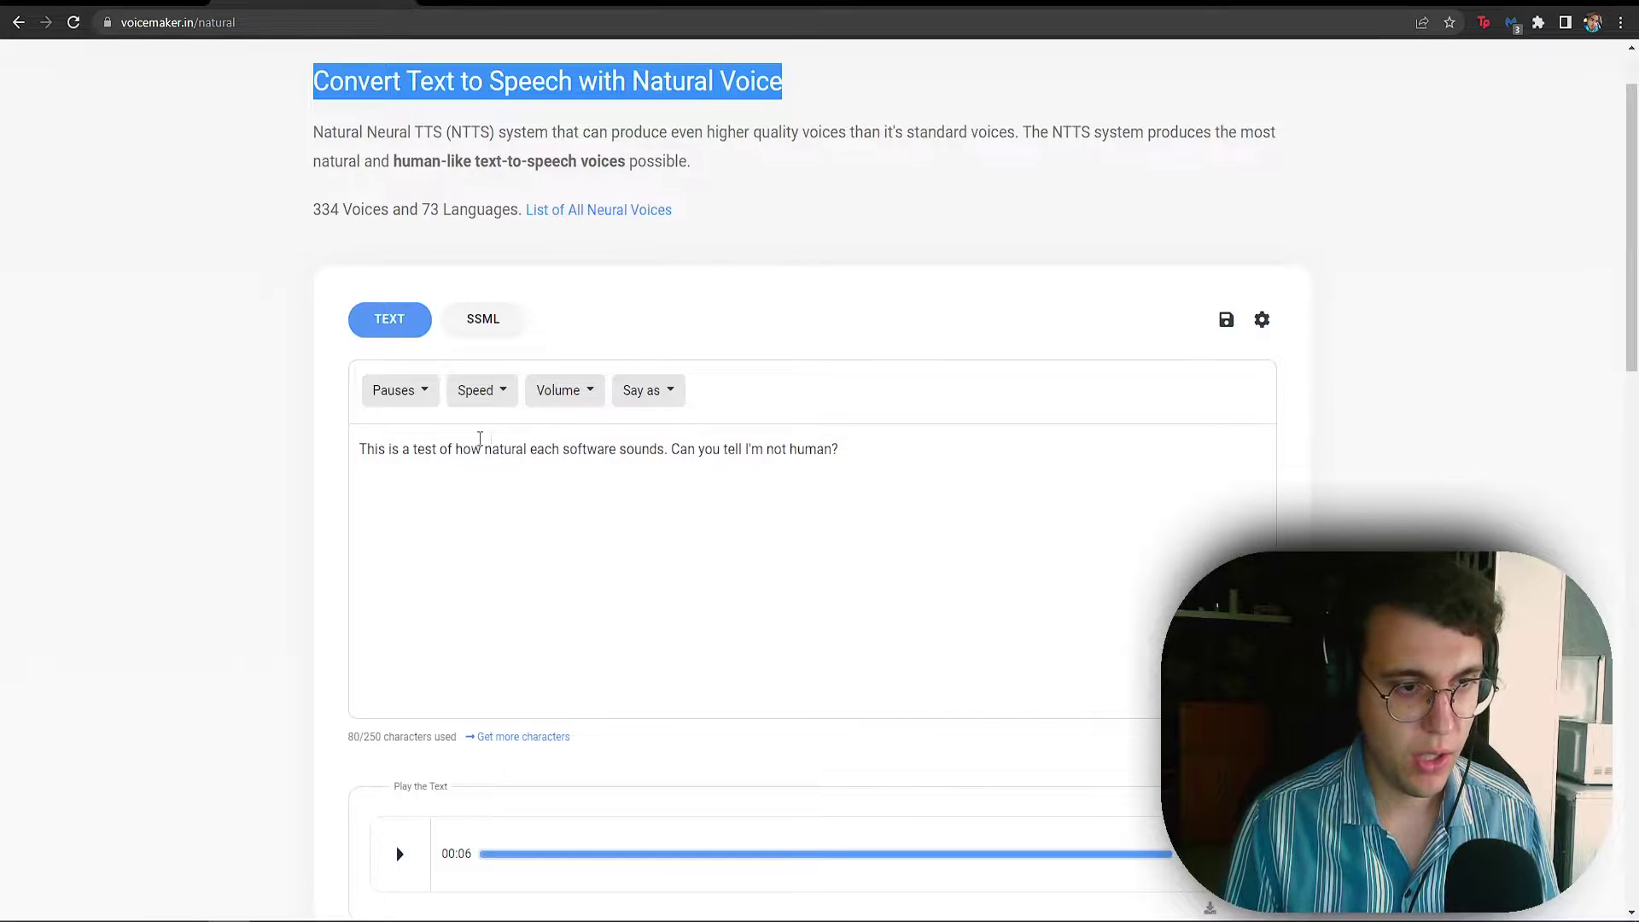
pyautogui.click(457, 474)
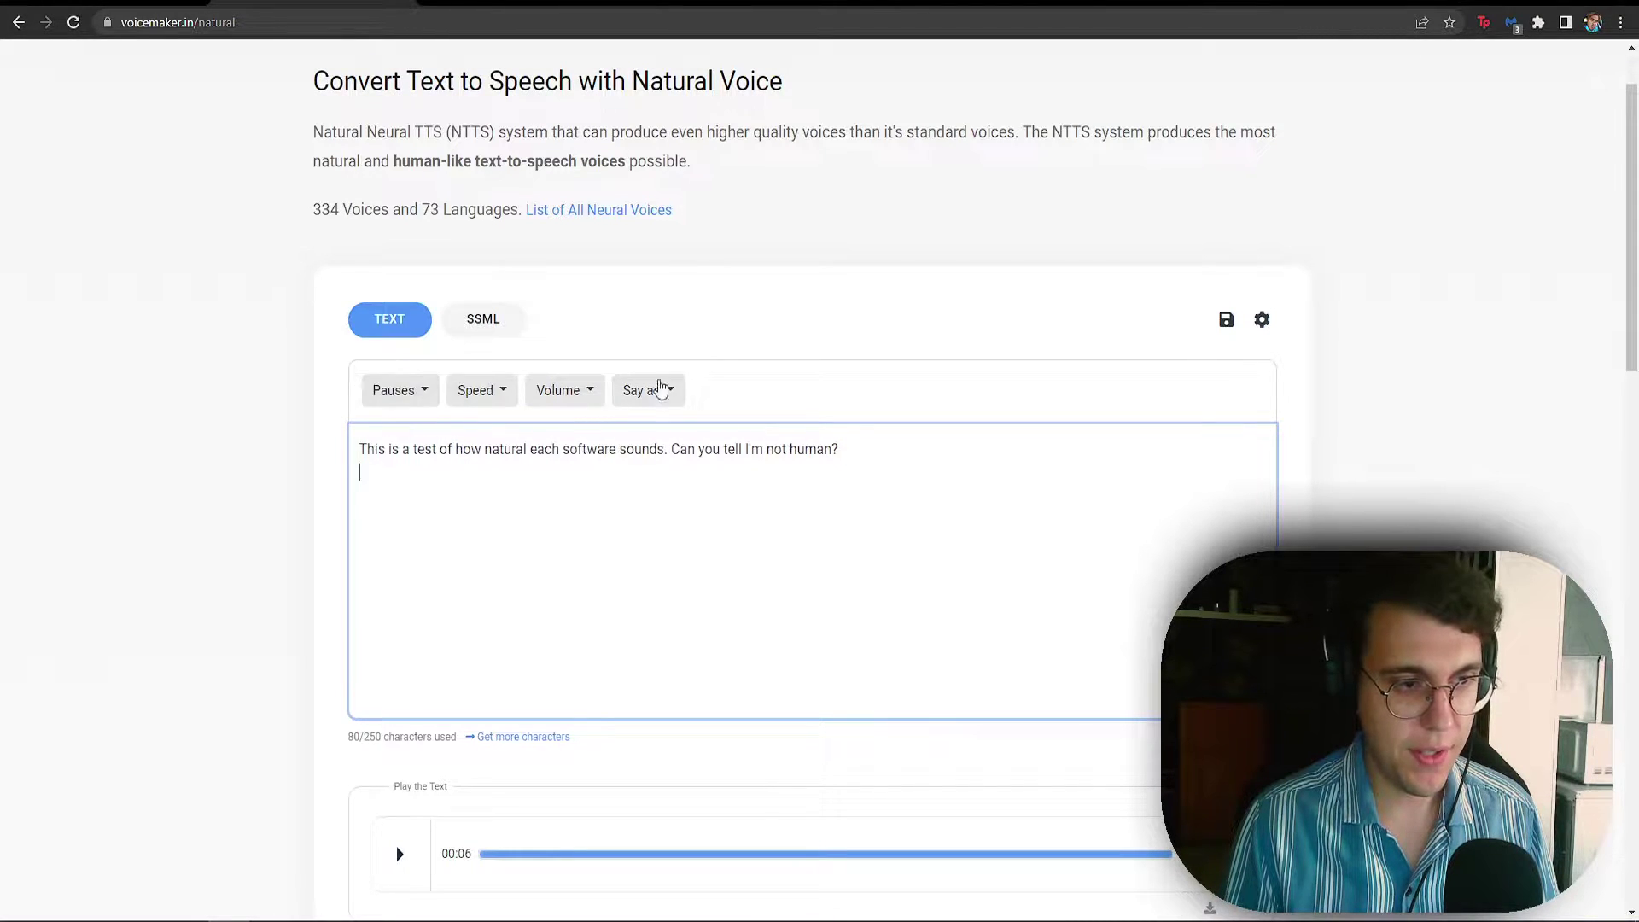
pyautogui.click(388, 389)
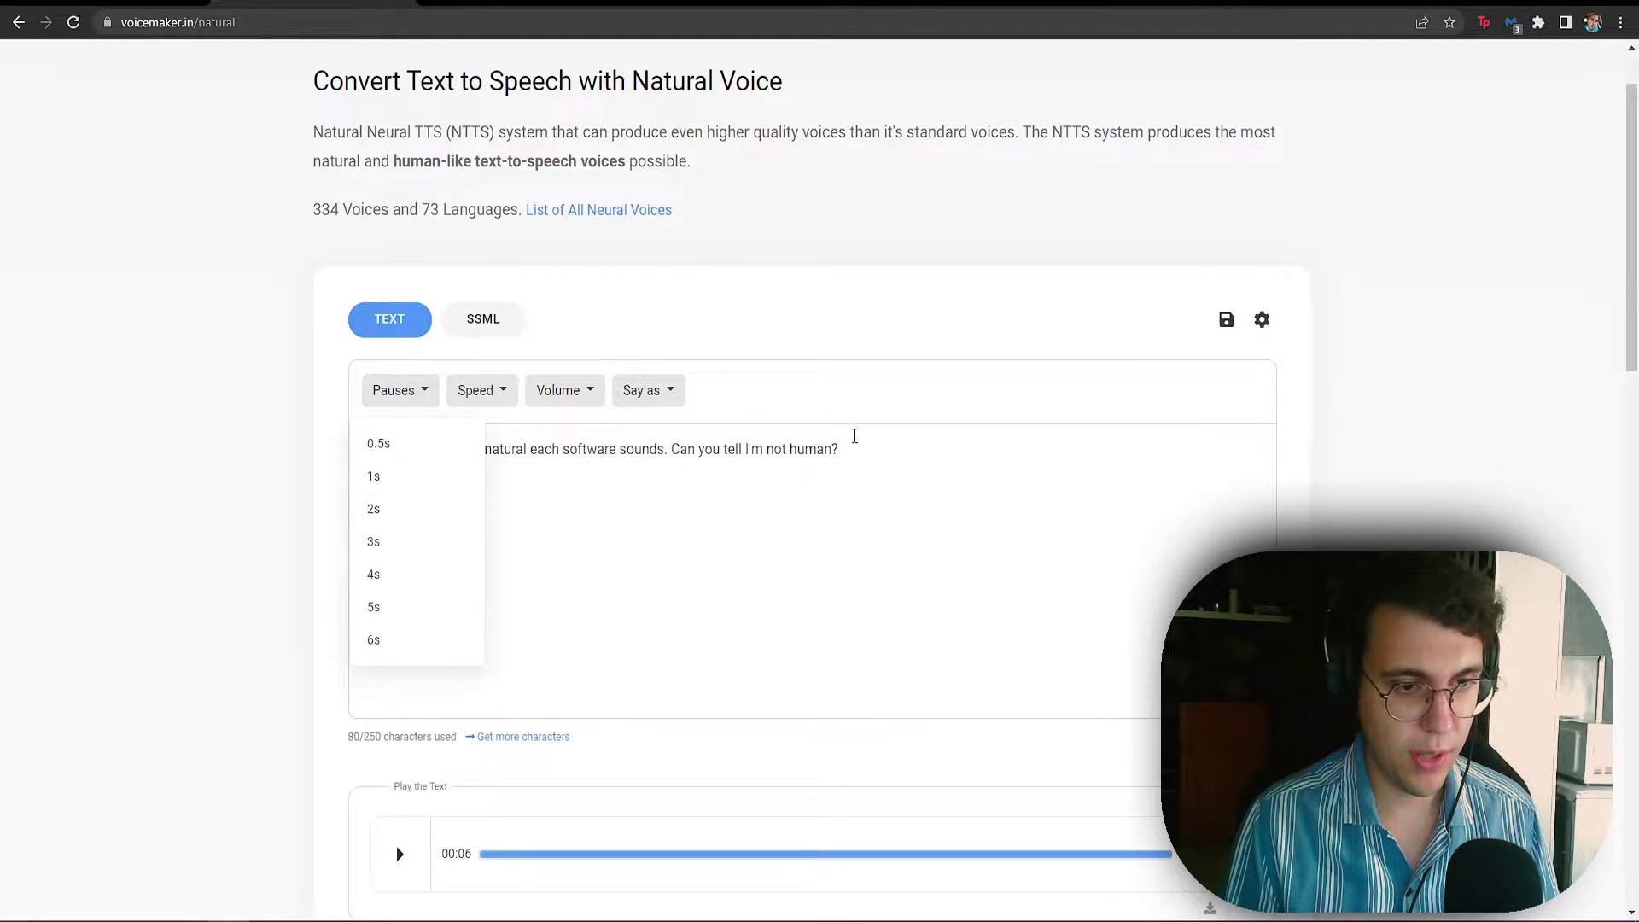
pyautogui.click(373, 509)
pyautogui.moveTo(504, 484); pyautogui.dragTo(318, 487)
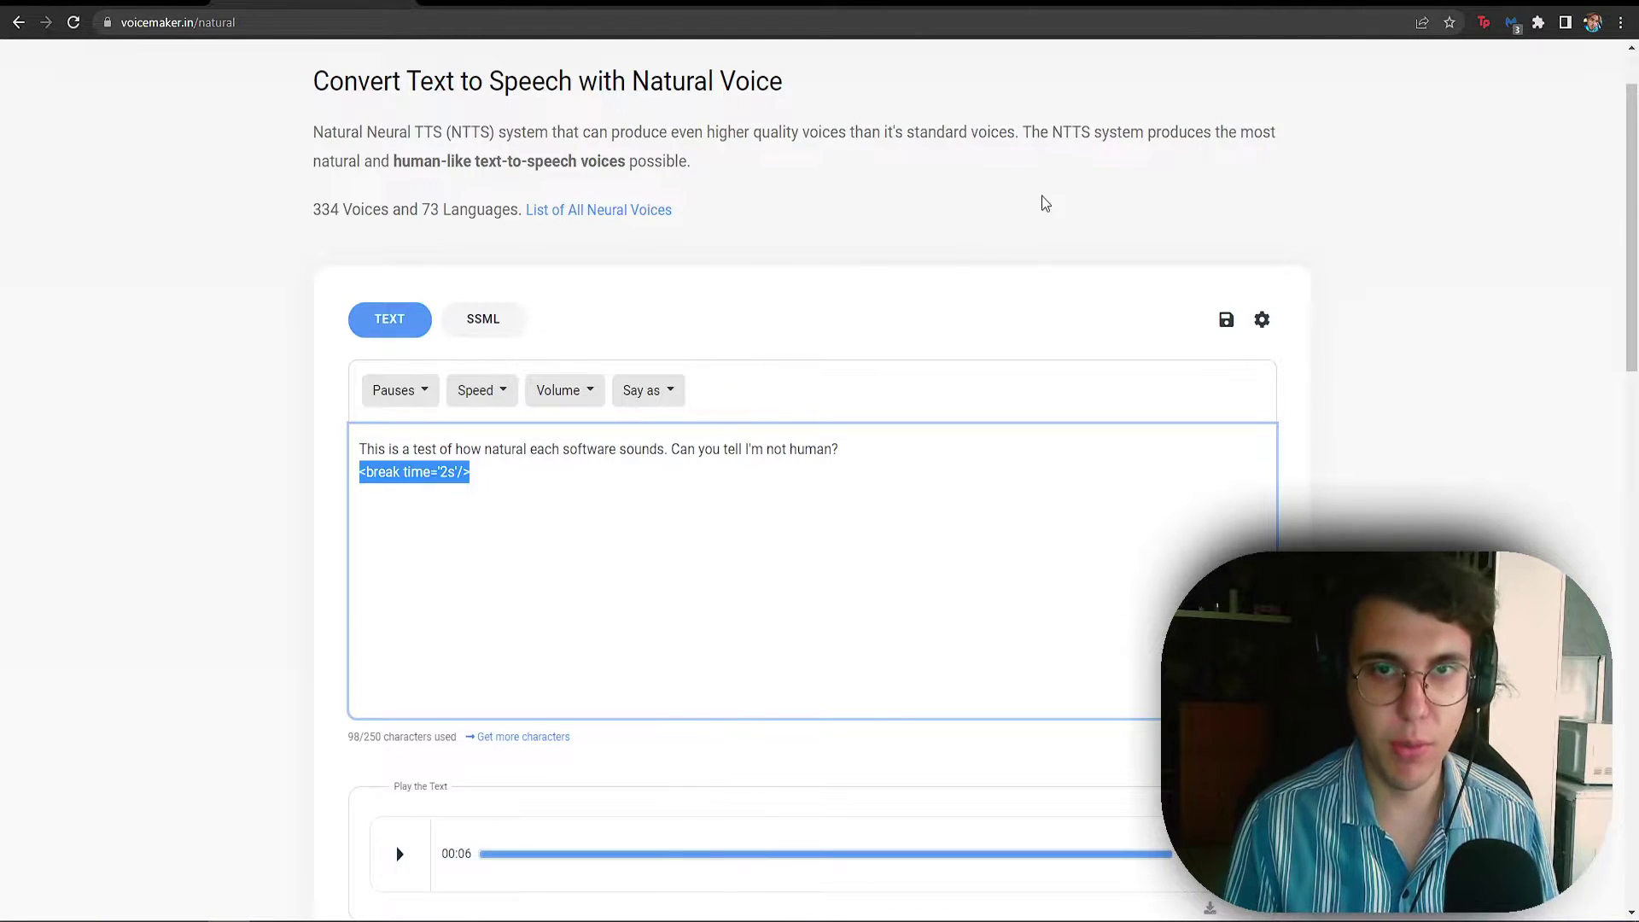
pyautogui.scroll(-3, 1177, 441)
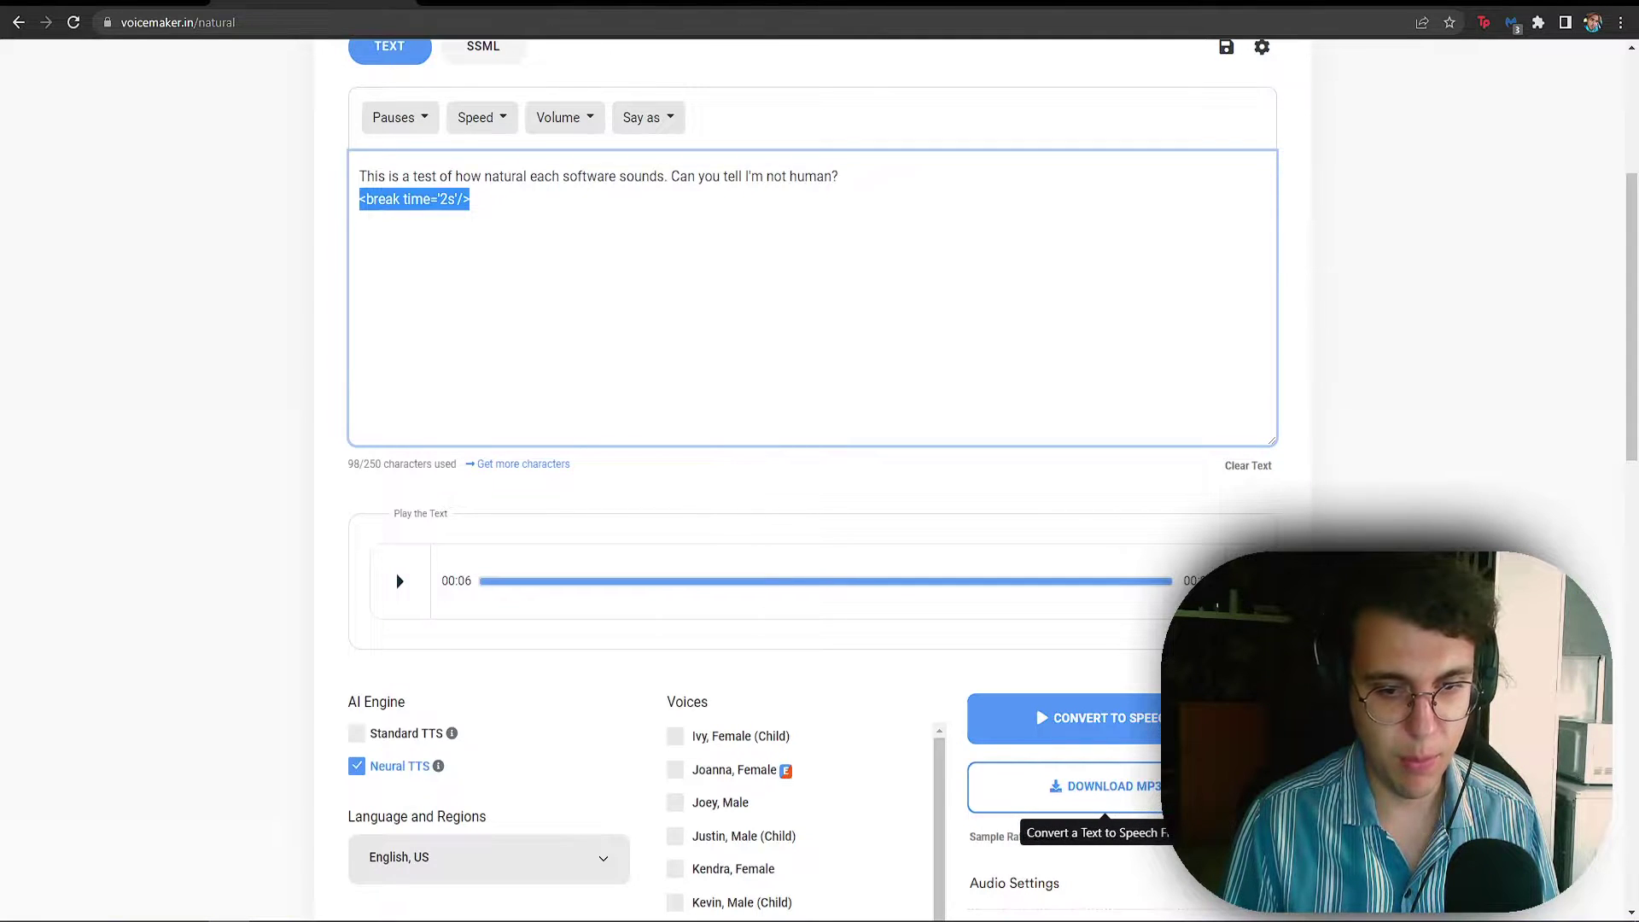
pyautogui.scroll(4, 586, 621)
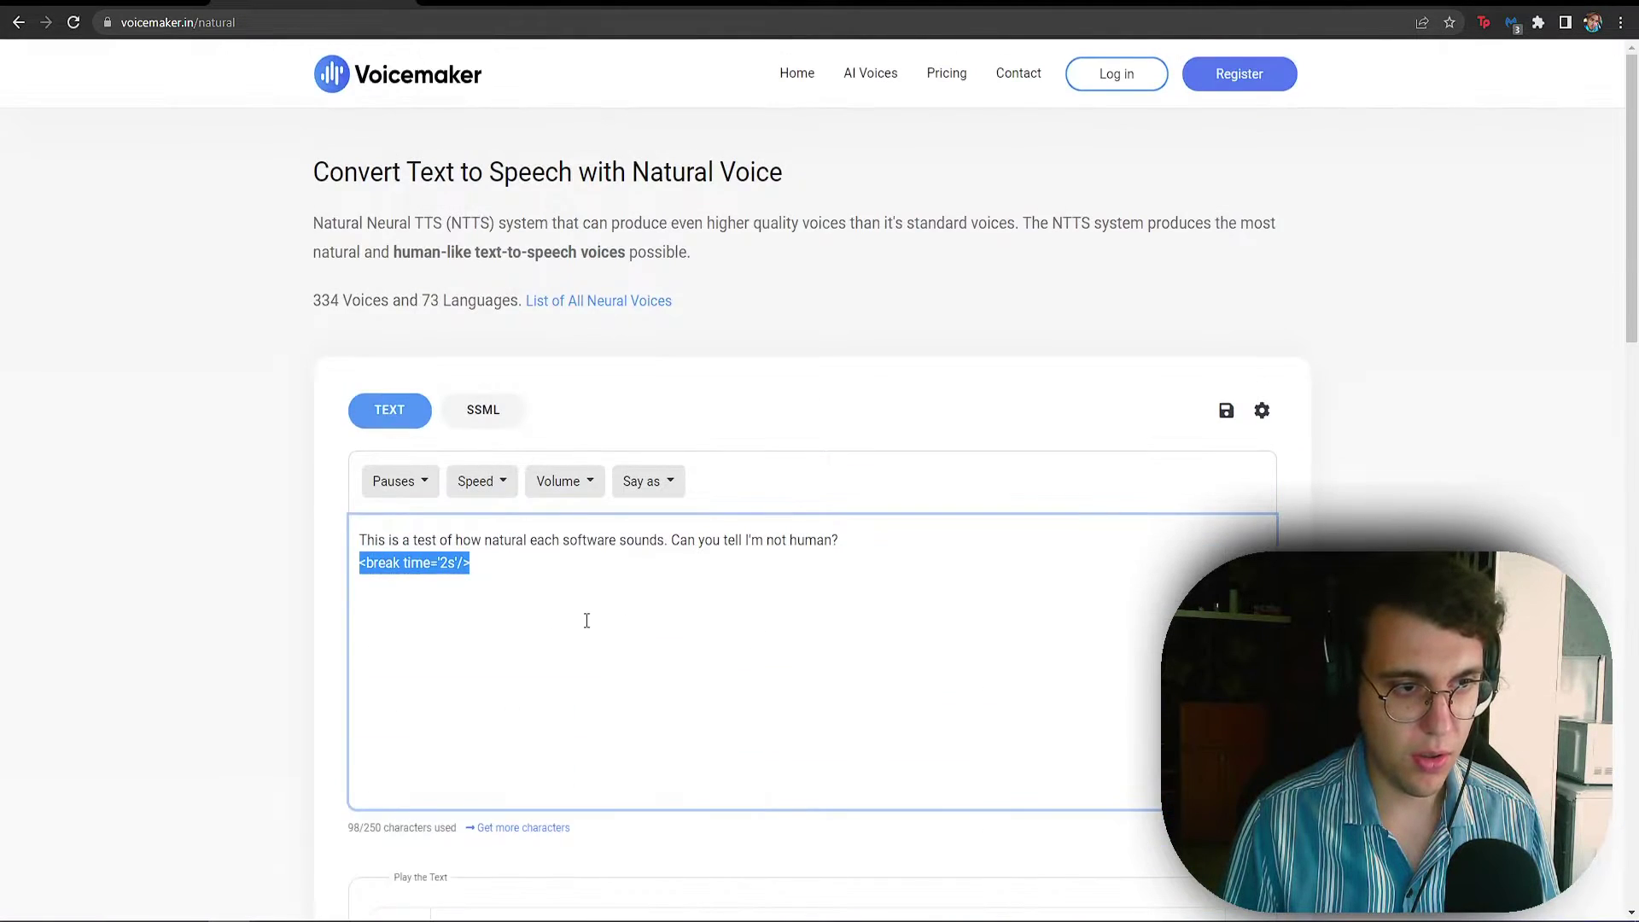
pyautogui.moveTo(540, 626); pyautogui.dragTo(342, 530)
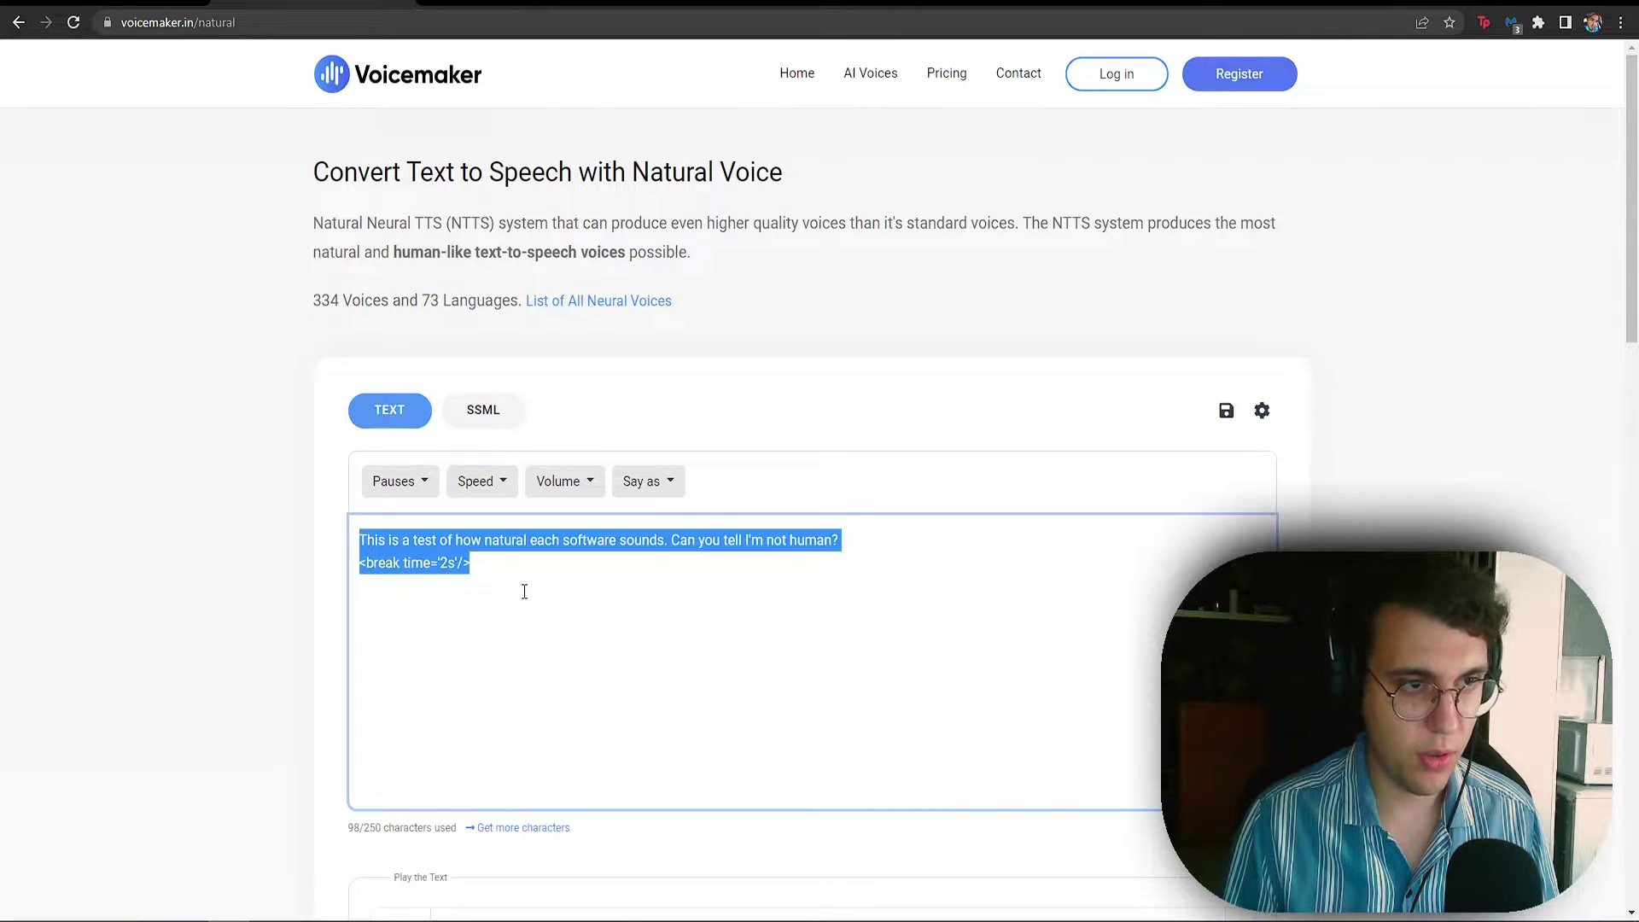
pyautogui.click(568, 598)
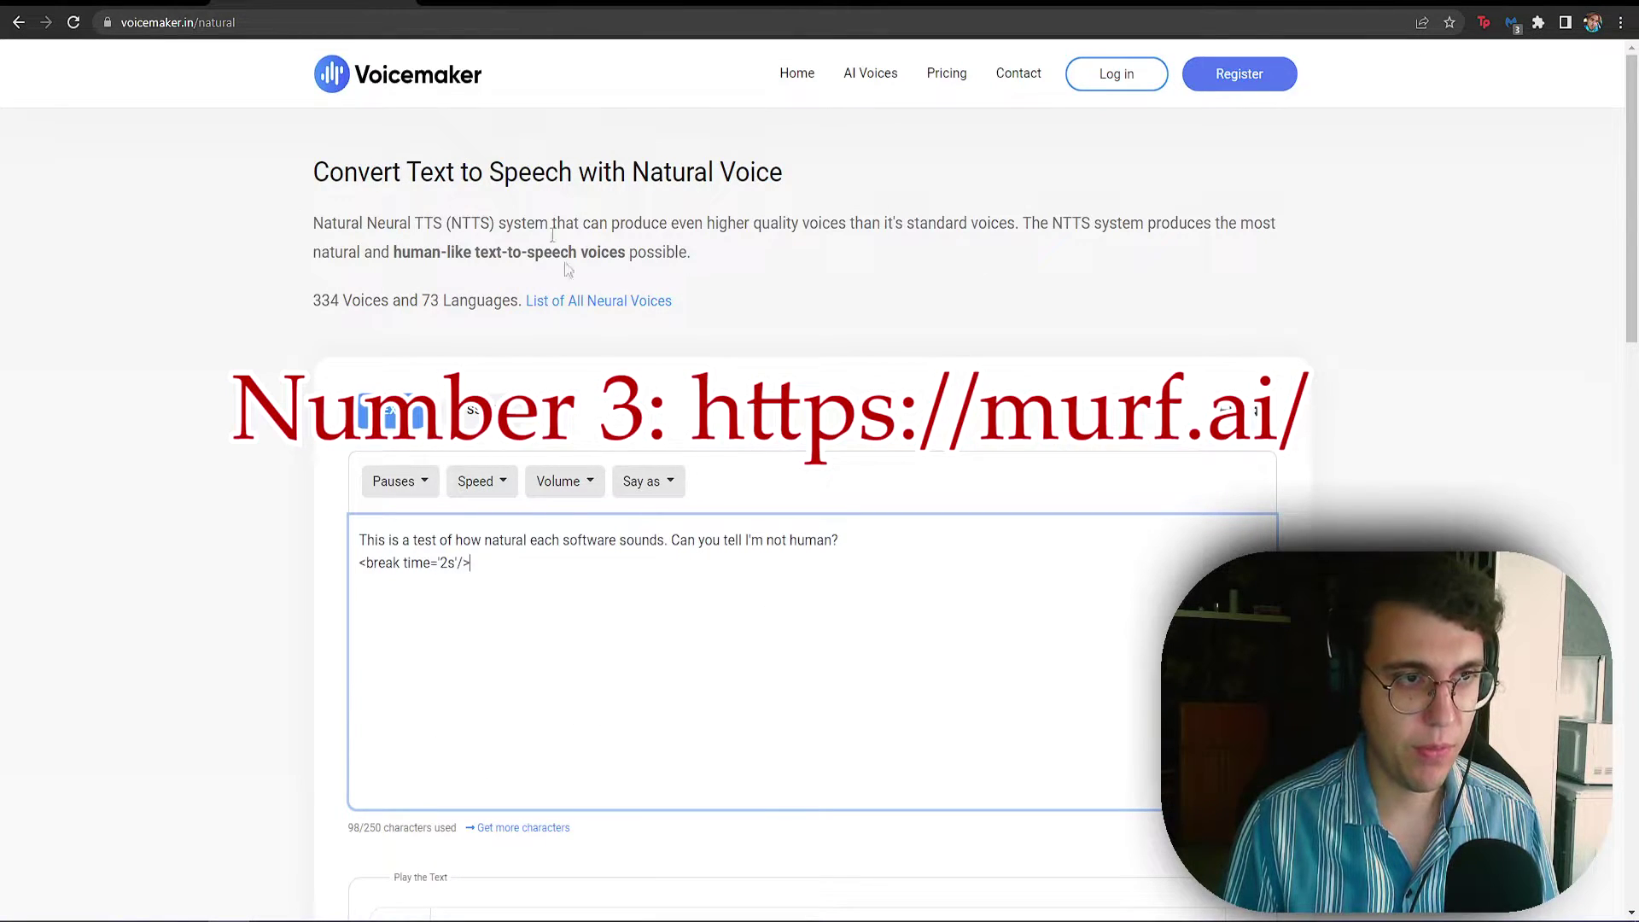
# - Switch from Voicemaker to the Murf Studio projects home
pyautogui.click(525, 9)
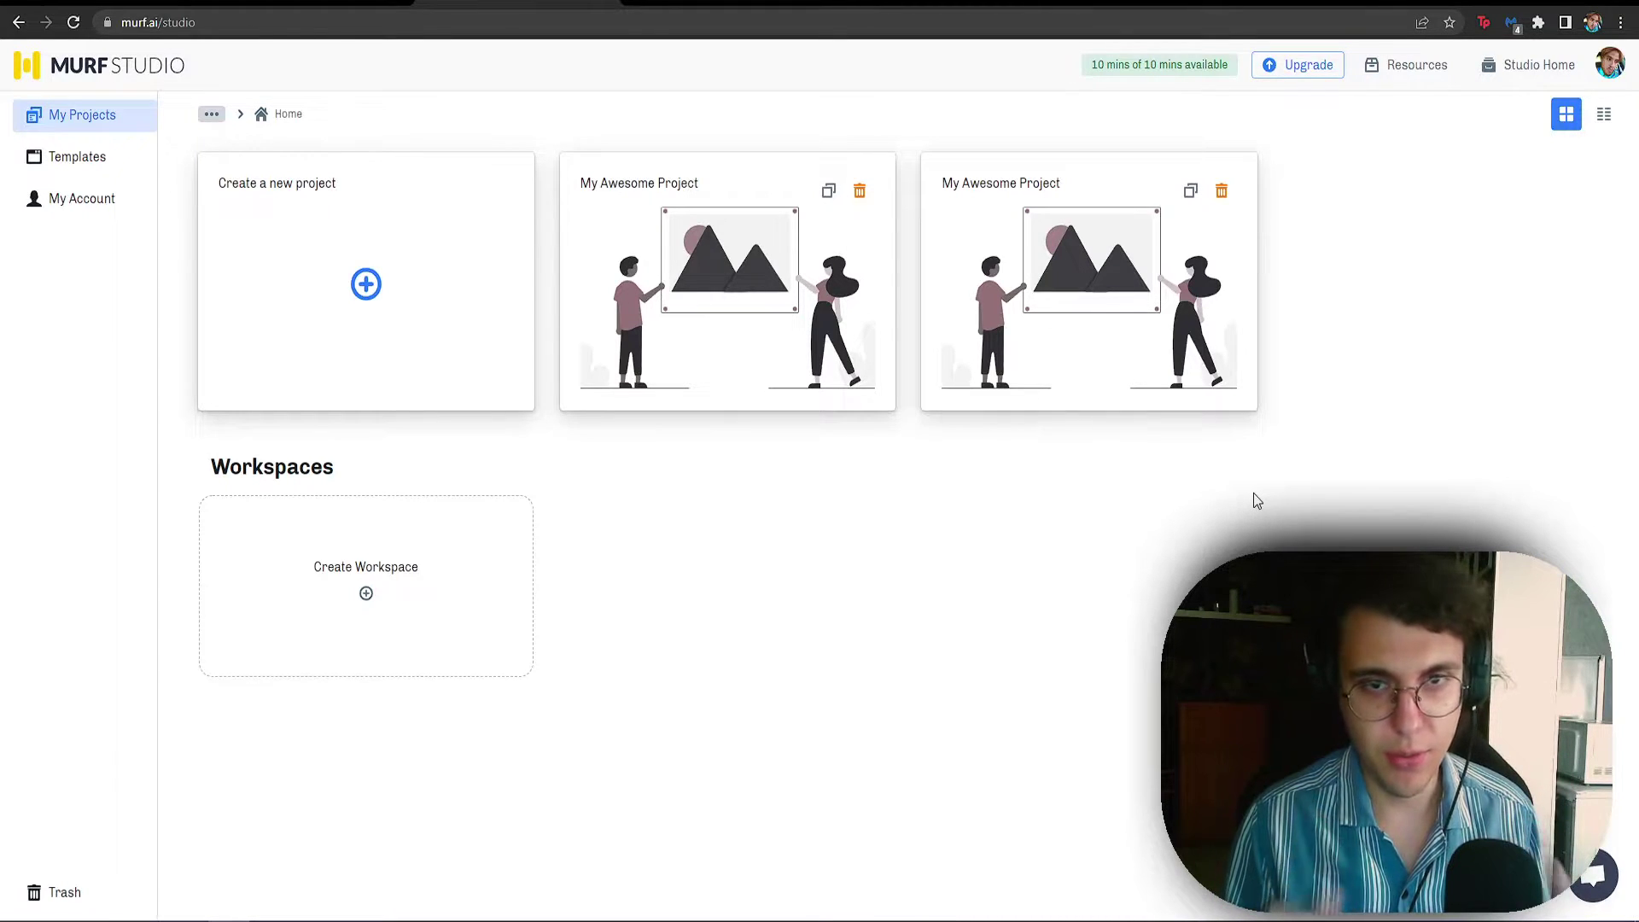
pyautogui.moveTo(1115, 65); pyautogui.dragTo(1050, 69)
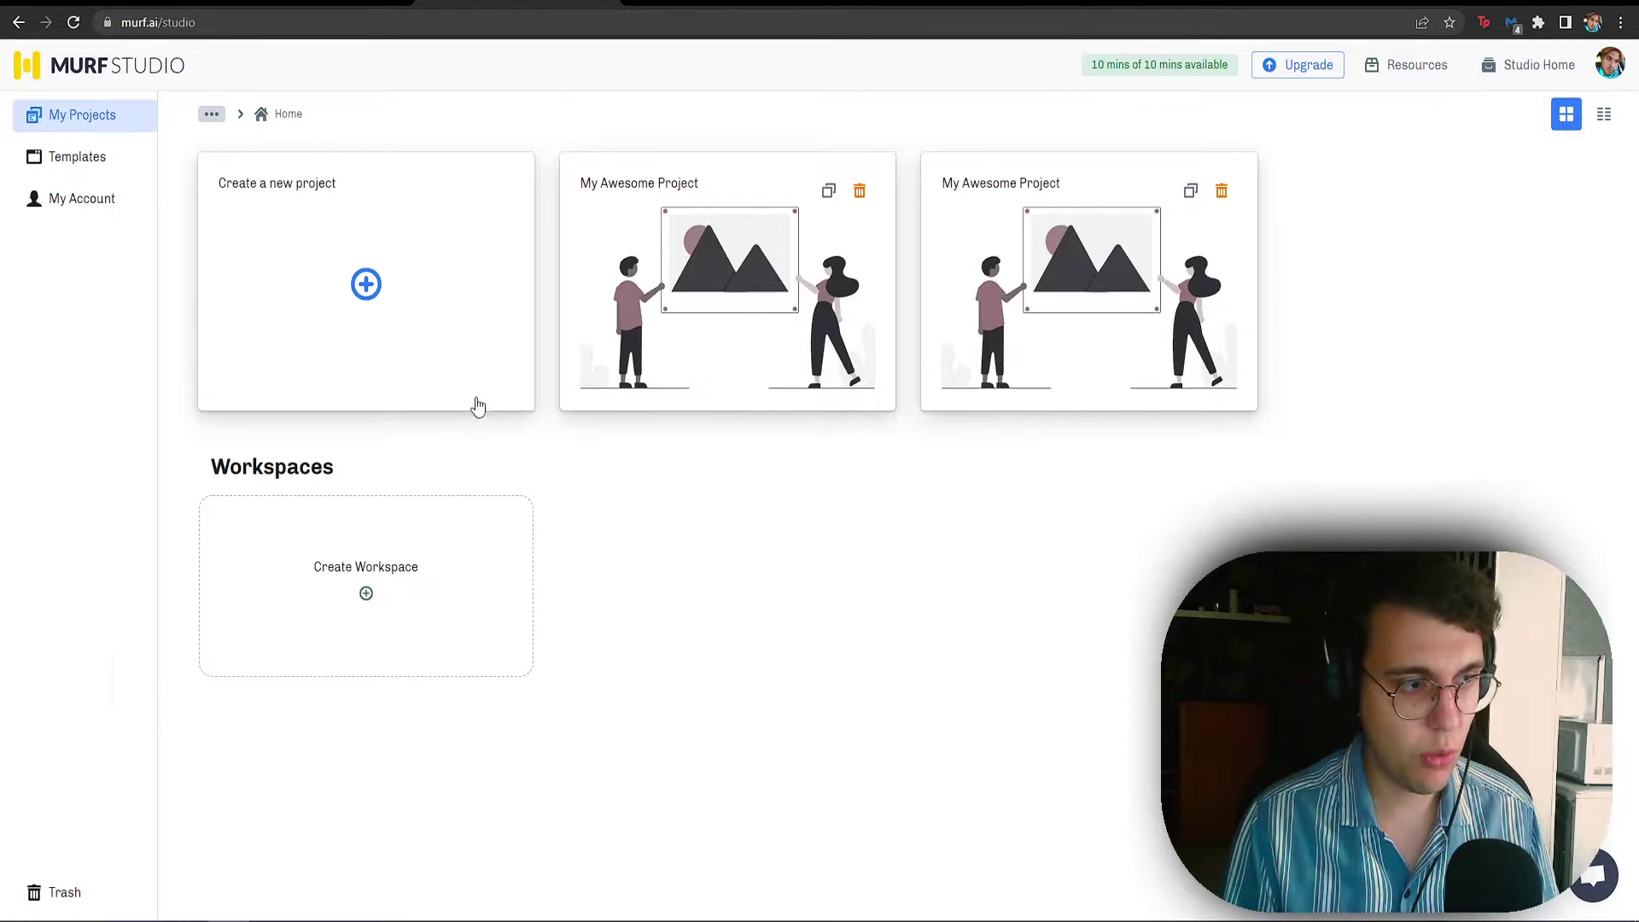
# - Create a default-named project and paste the test sentence as its voice-over script
pyautogui.click(365, 284)
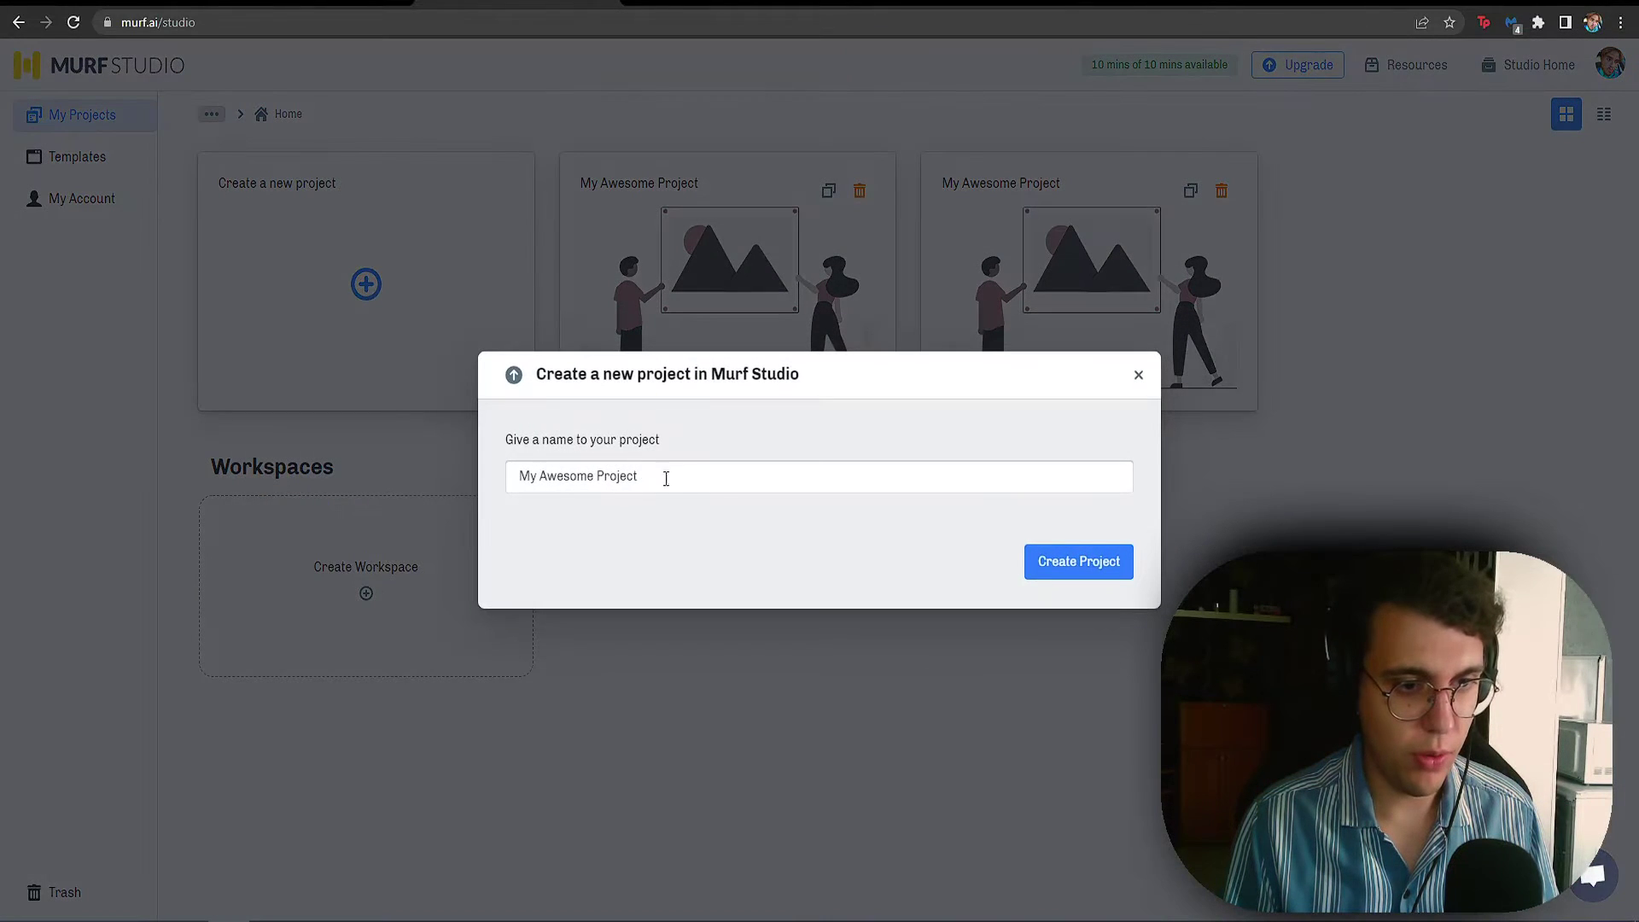
pyautogui.click(1043, 570)
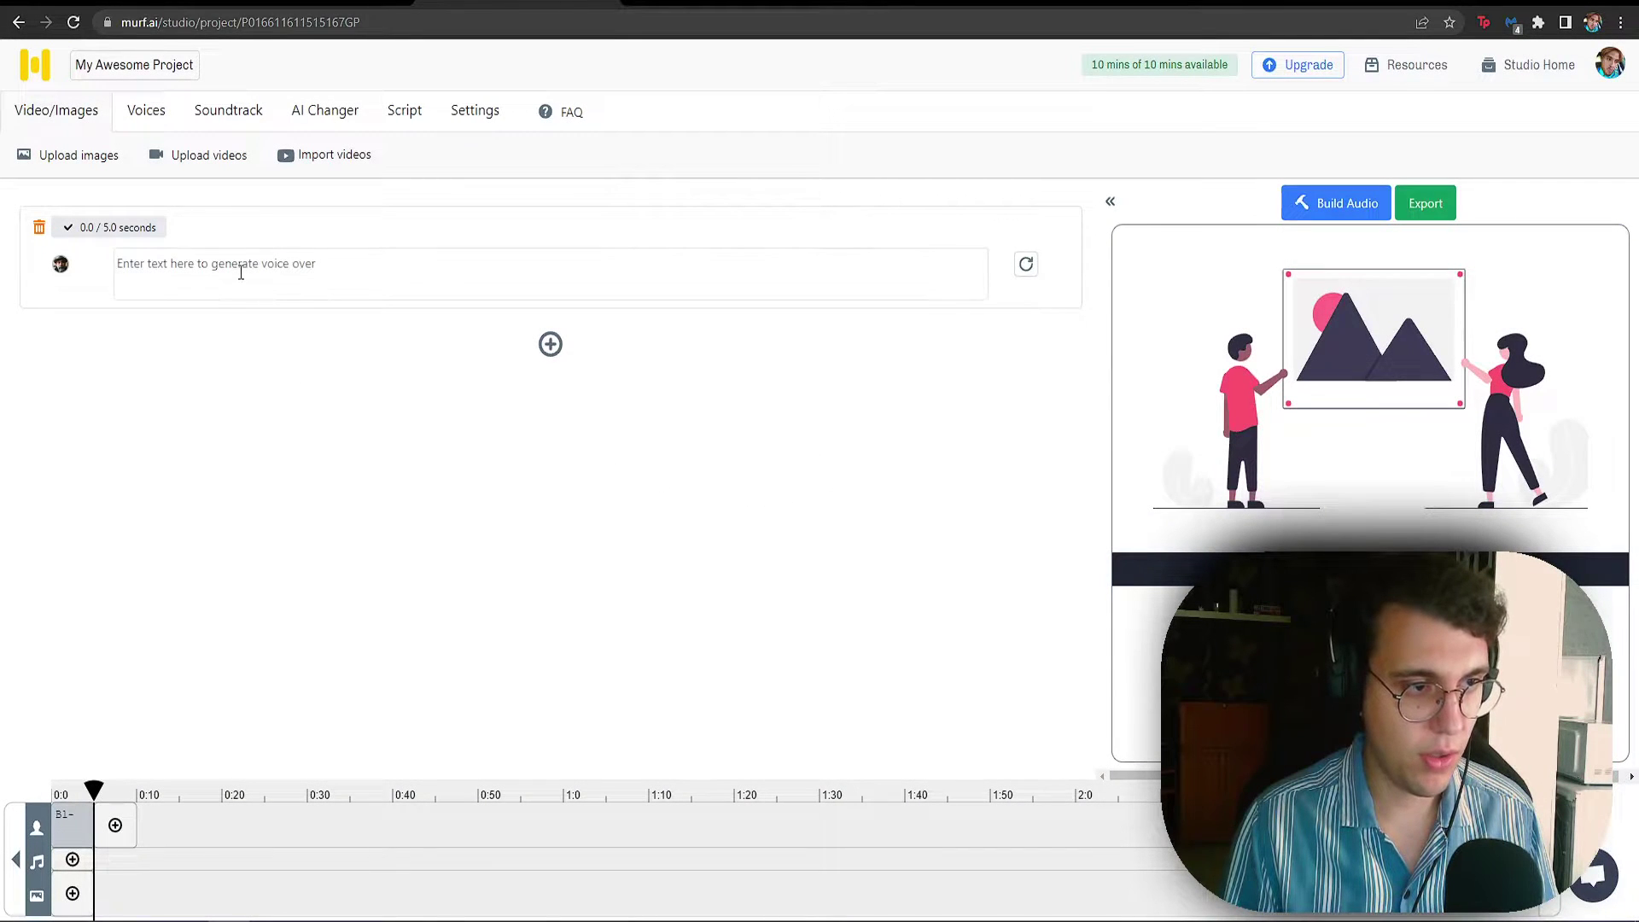
pyautogui.click(241, 272)
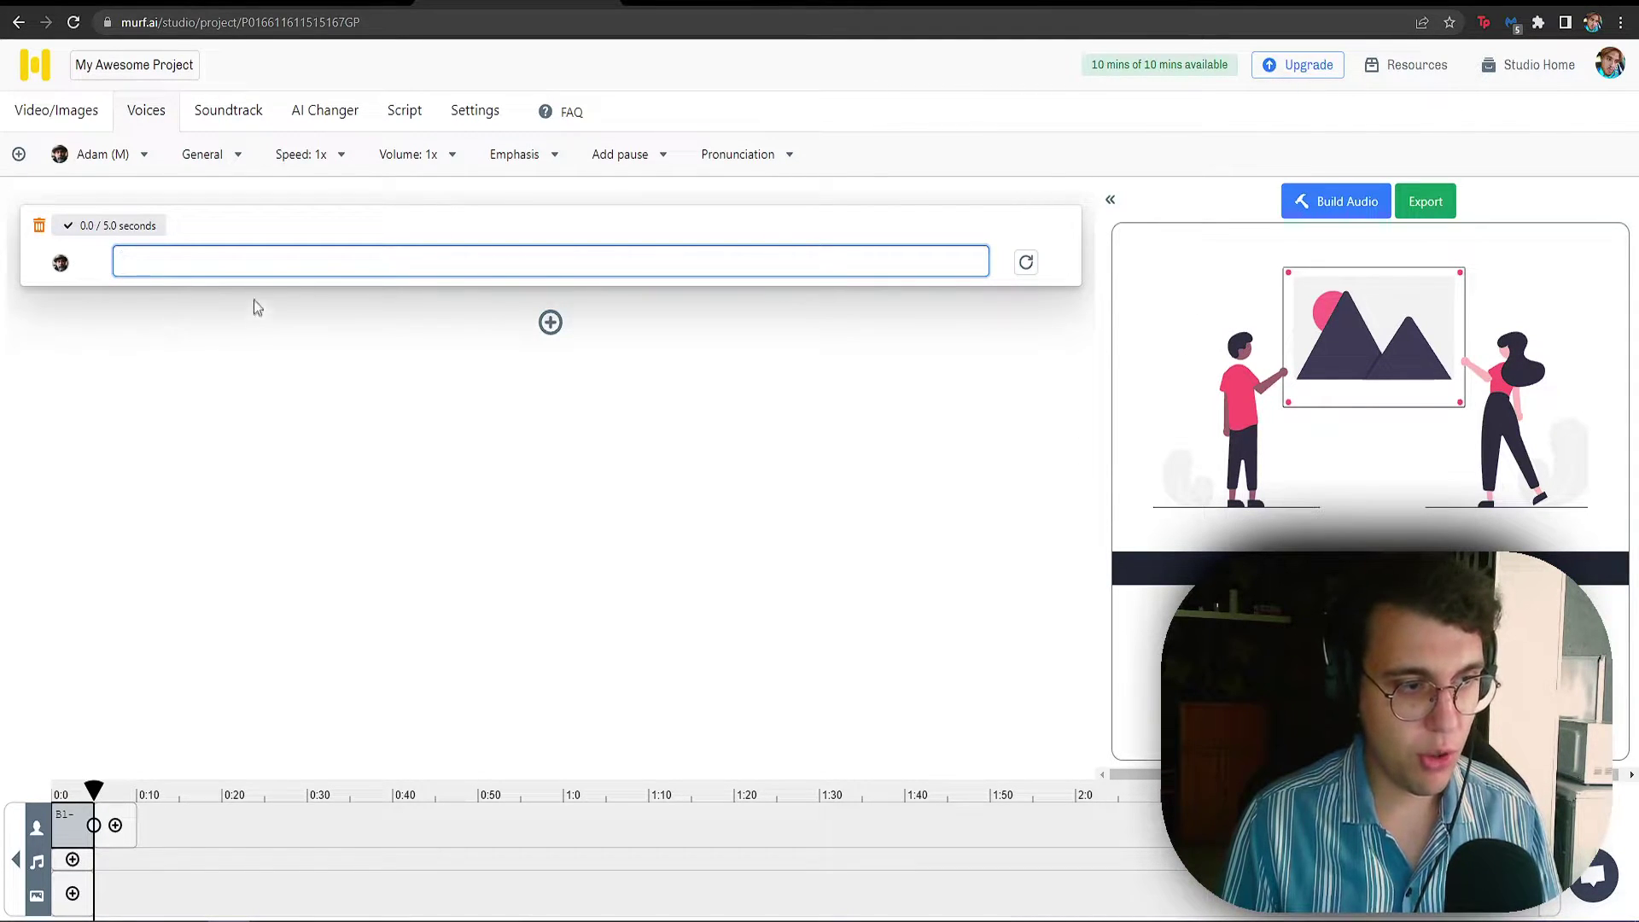
pyautogui.write("This is a test of how natural each software sounds. Can you tell I'm not human?")
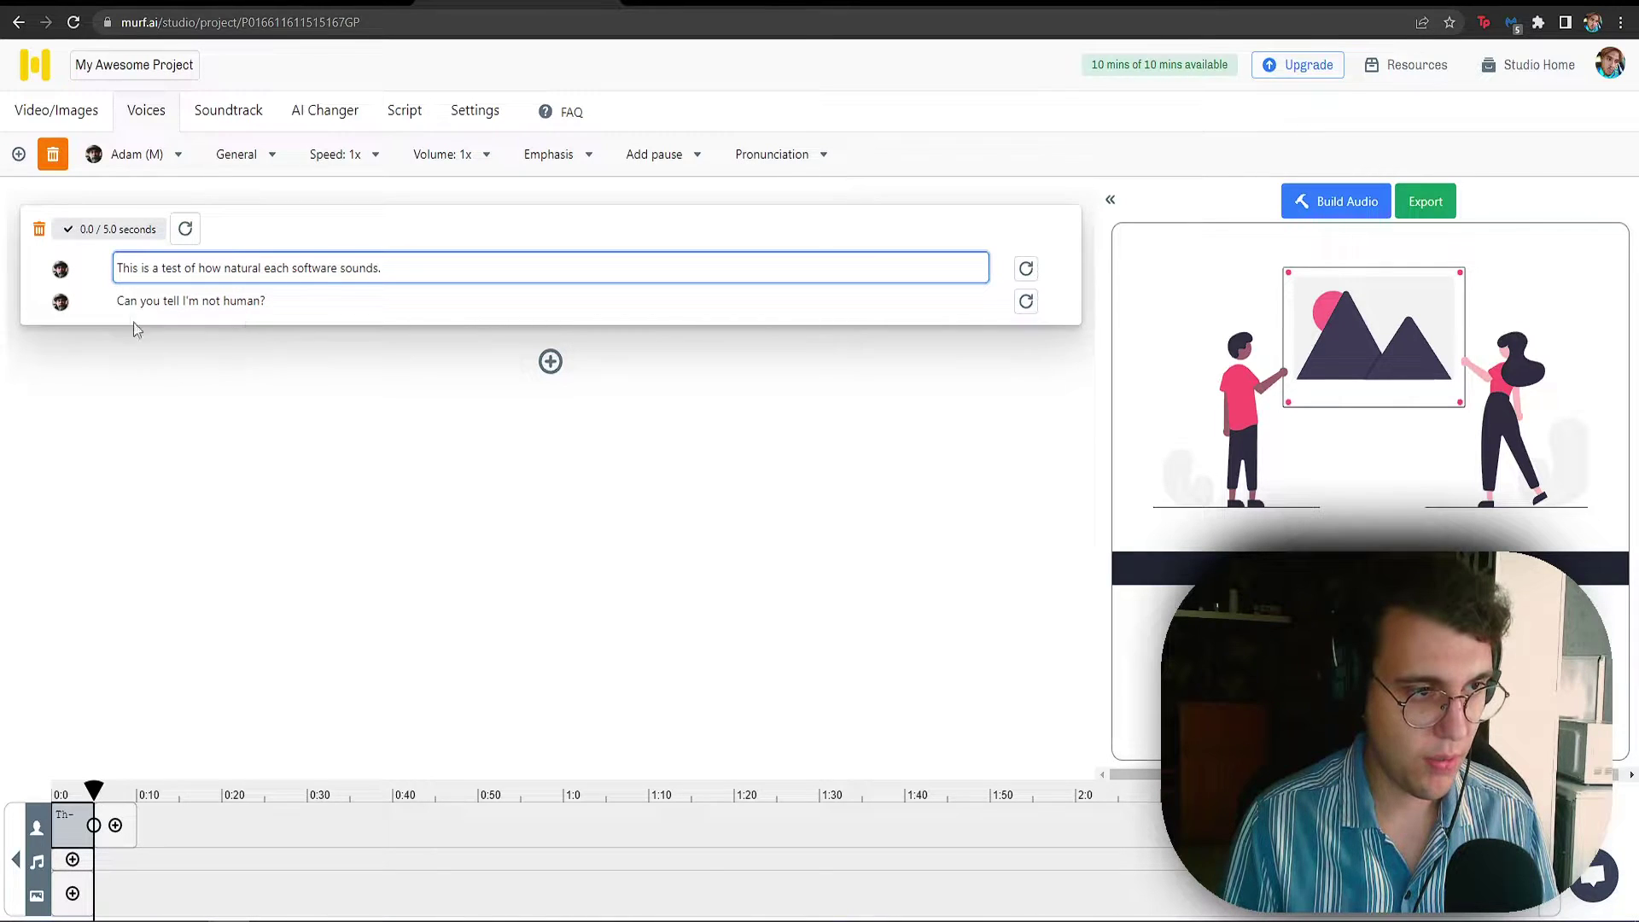
pyautogui.click(351, 163)
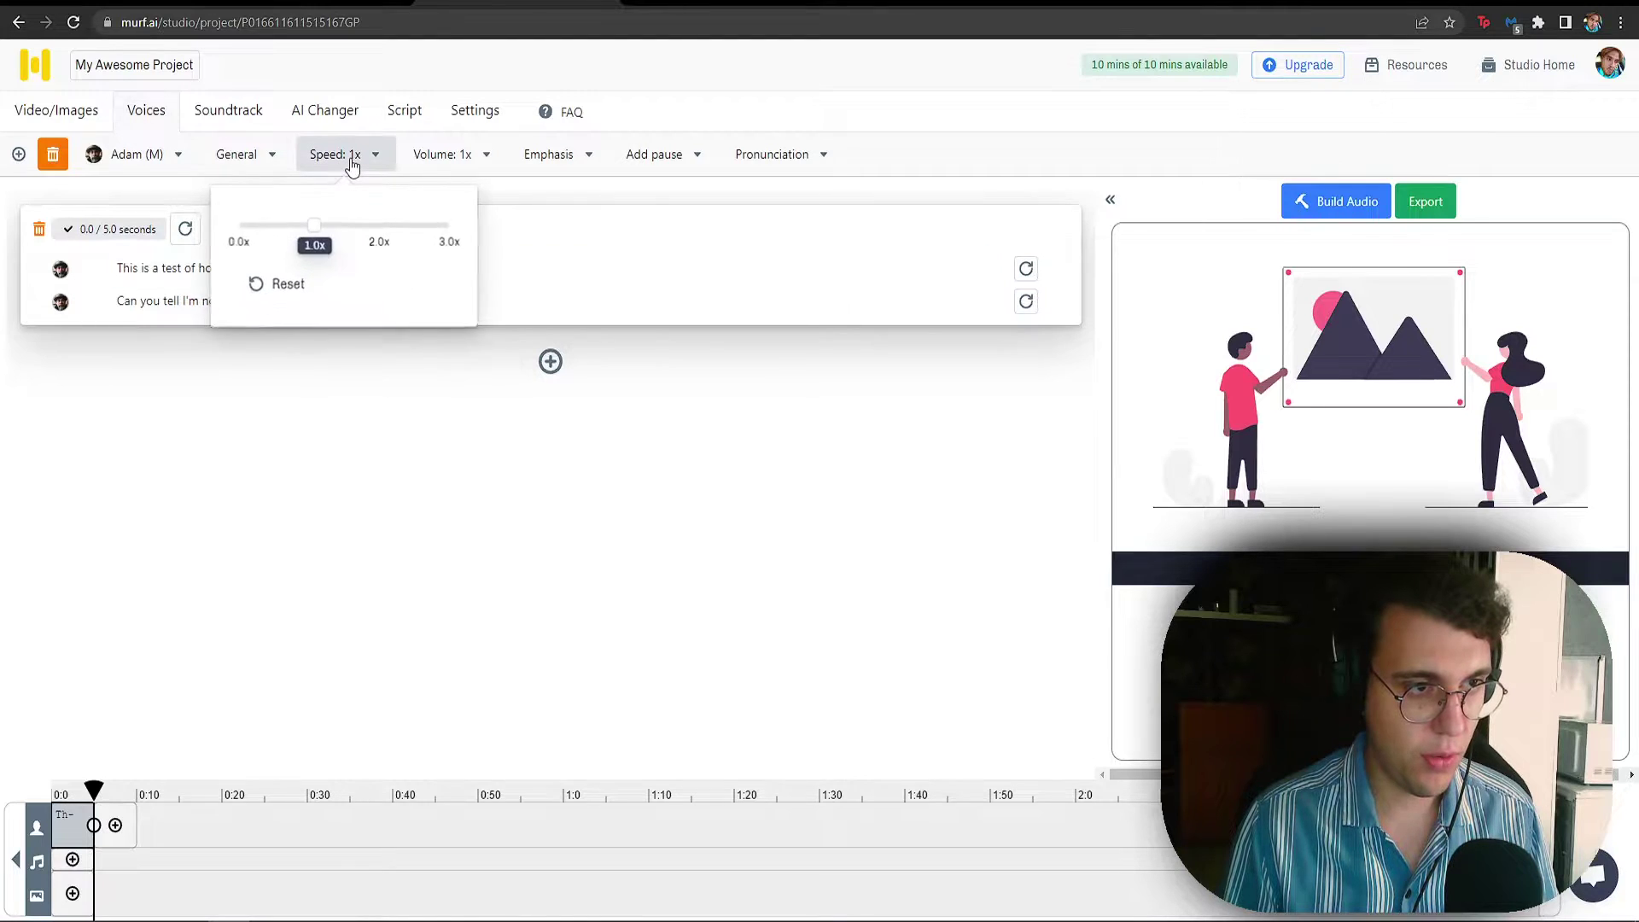
pyautogui.click(340, 397)
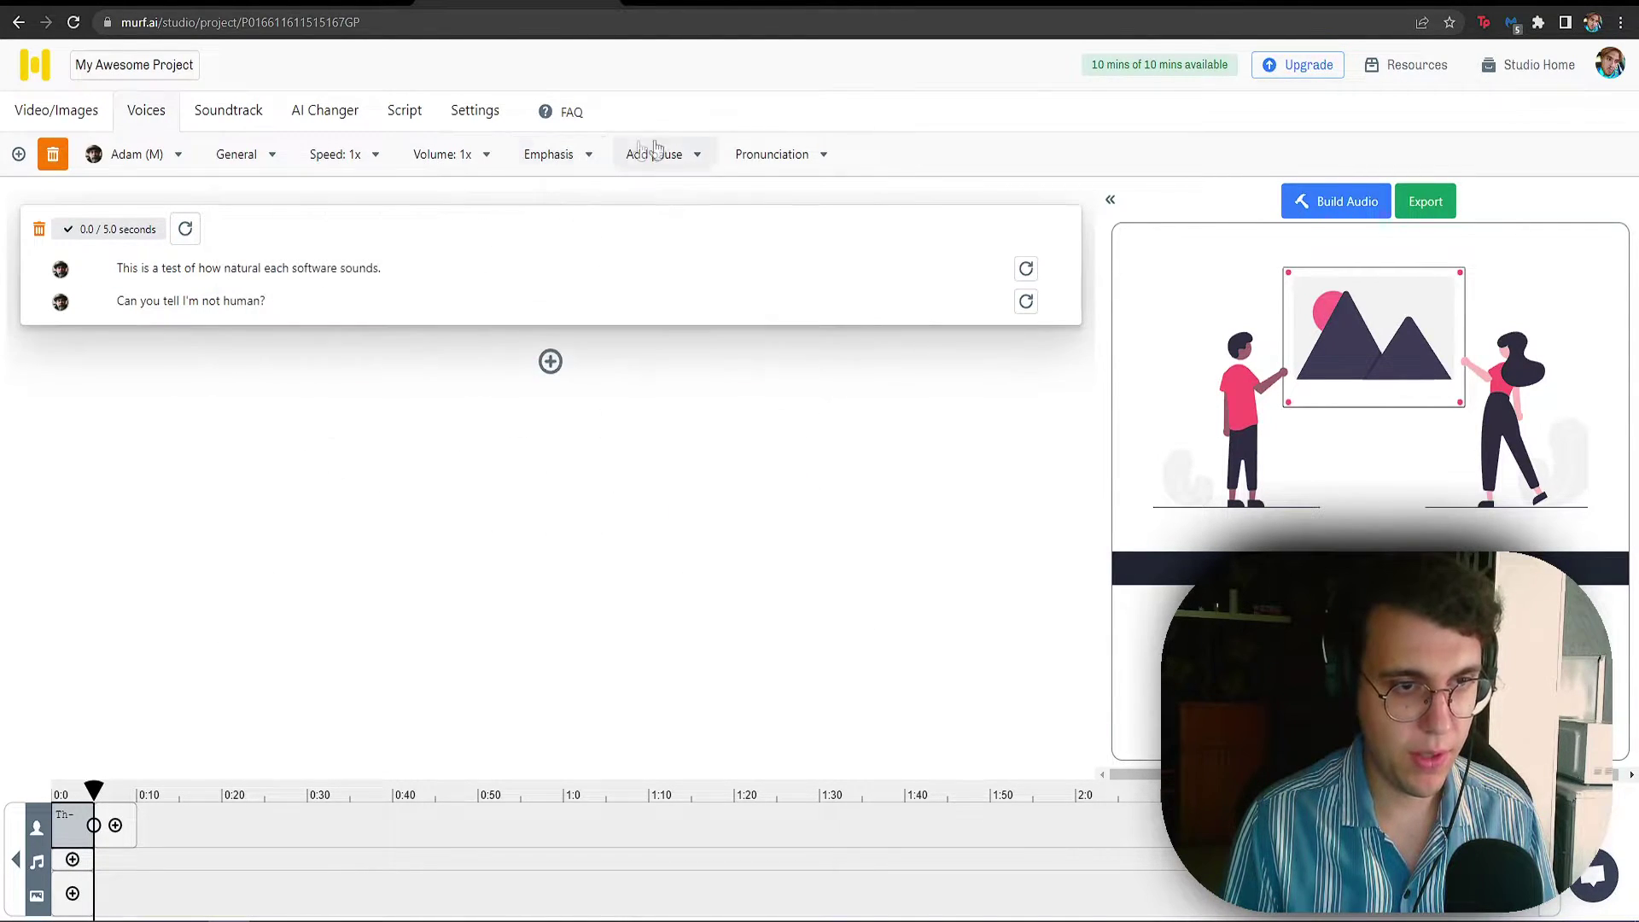
pyautogui.click(778, 154)
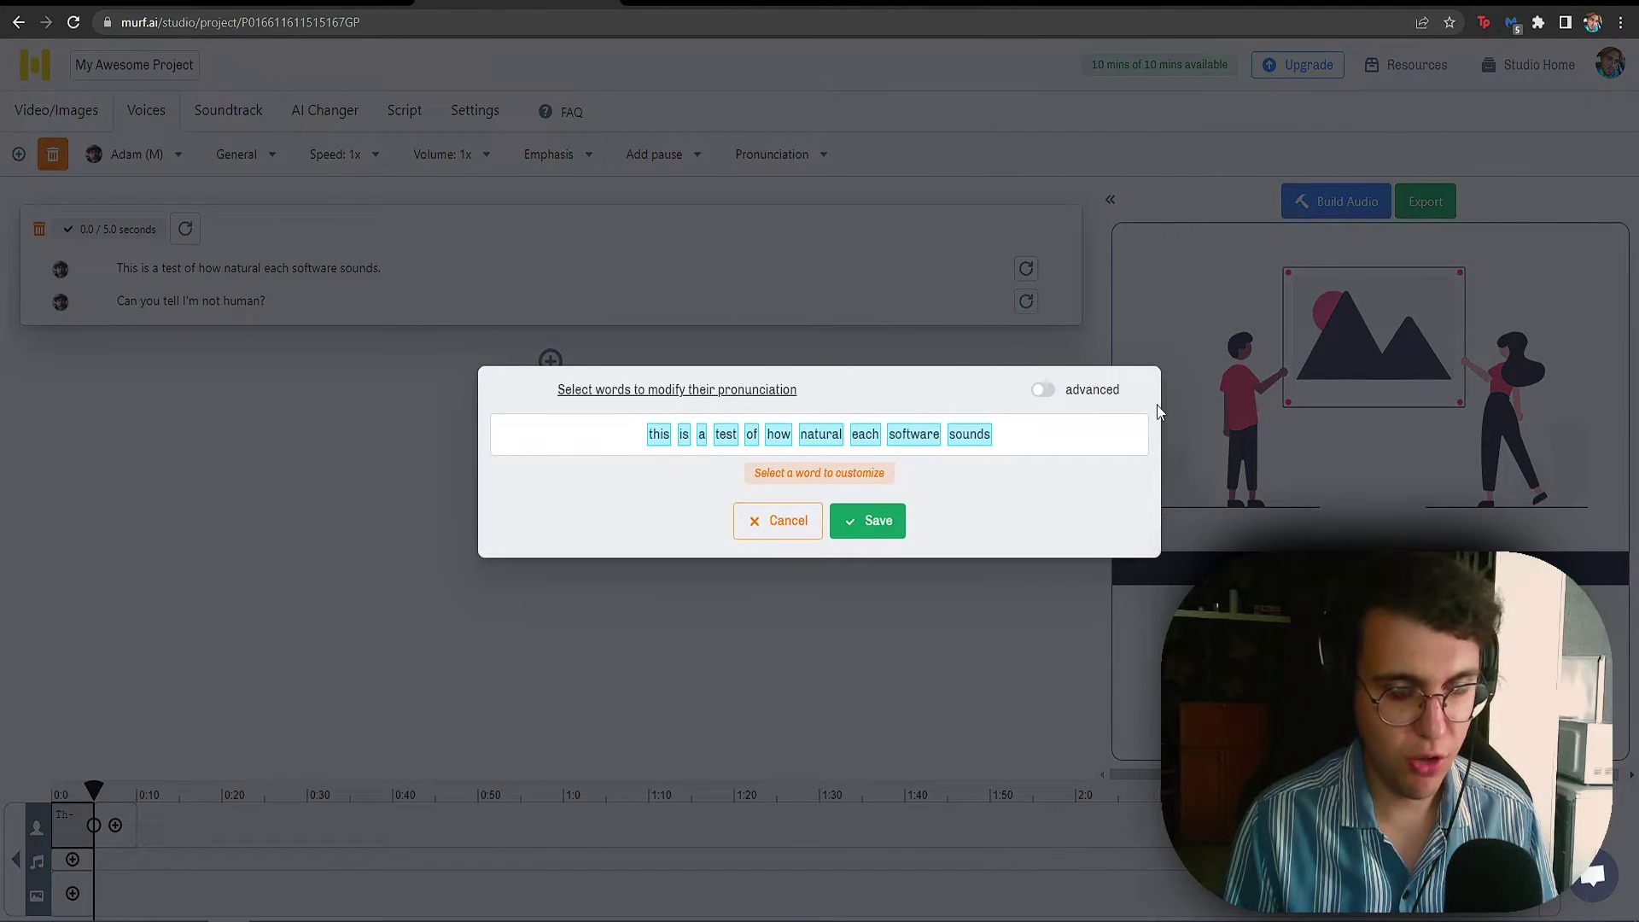
pyautogui.click(757, 531)
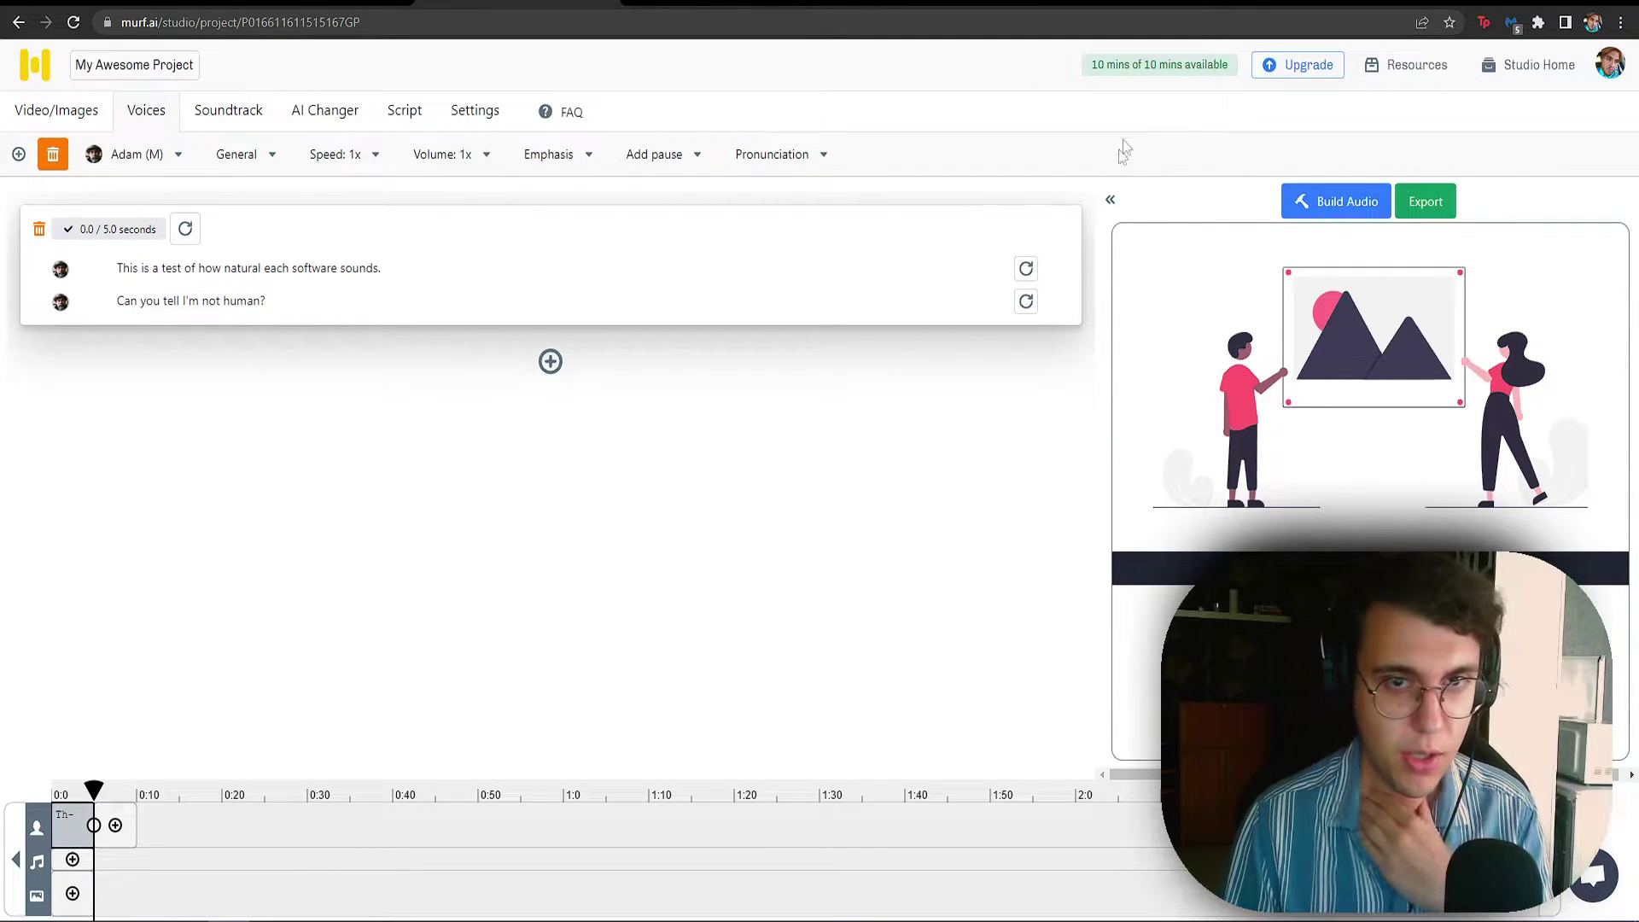
pyautogui.moveTo(1163, 67)
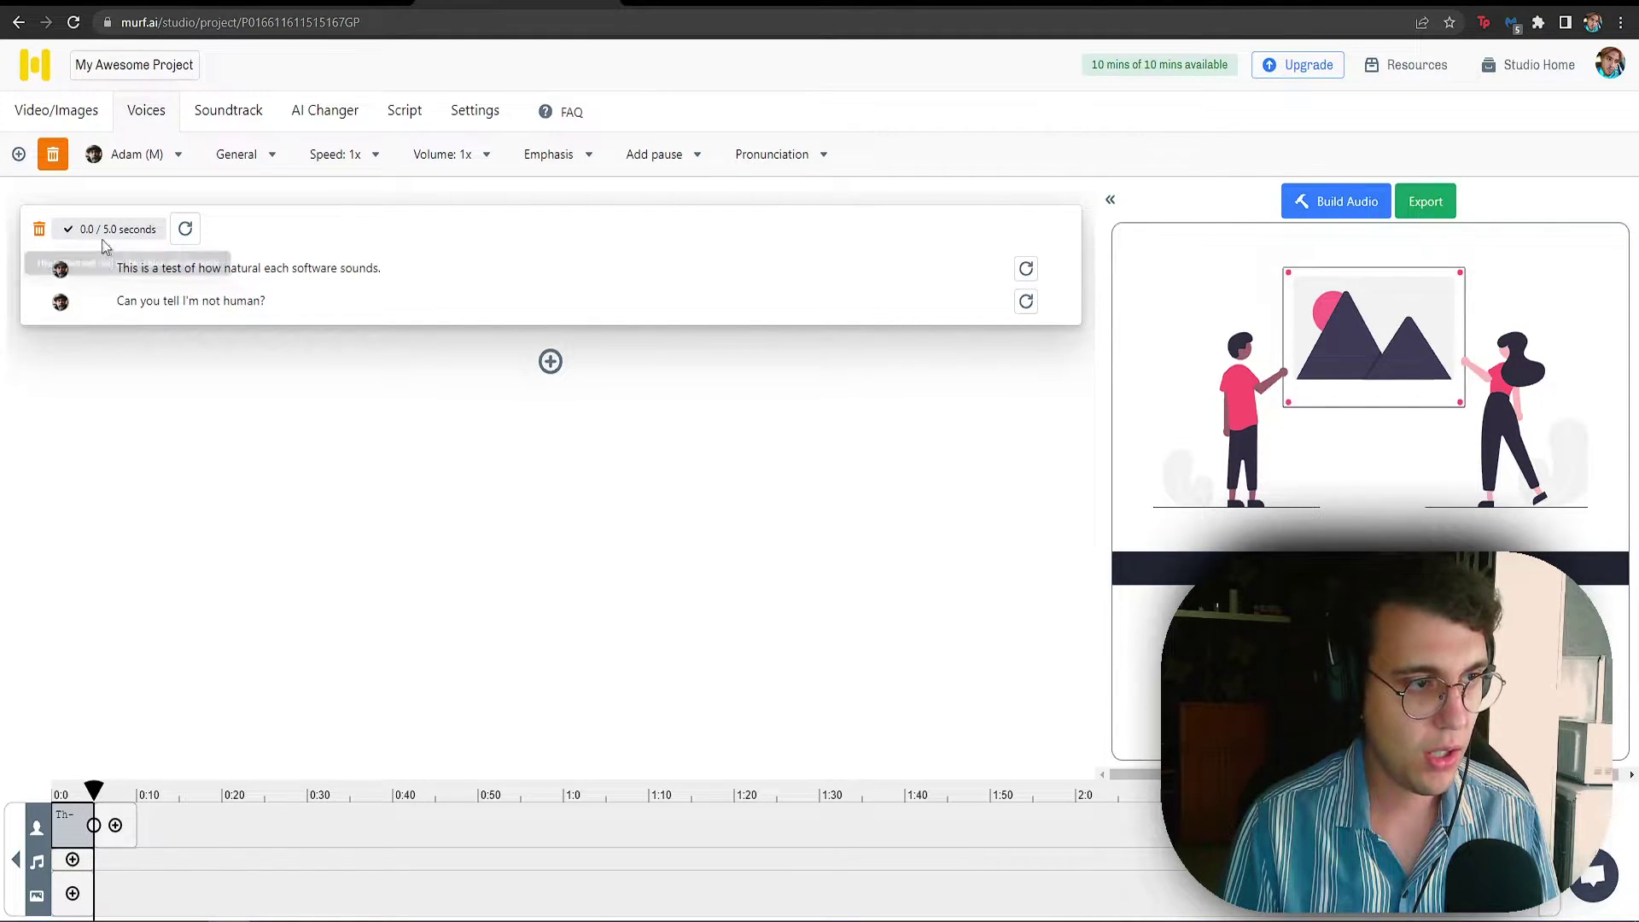
pyautogui.click(152, 158)
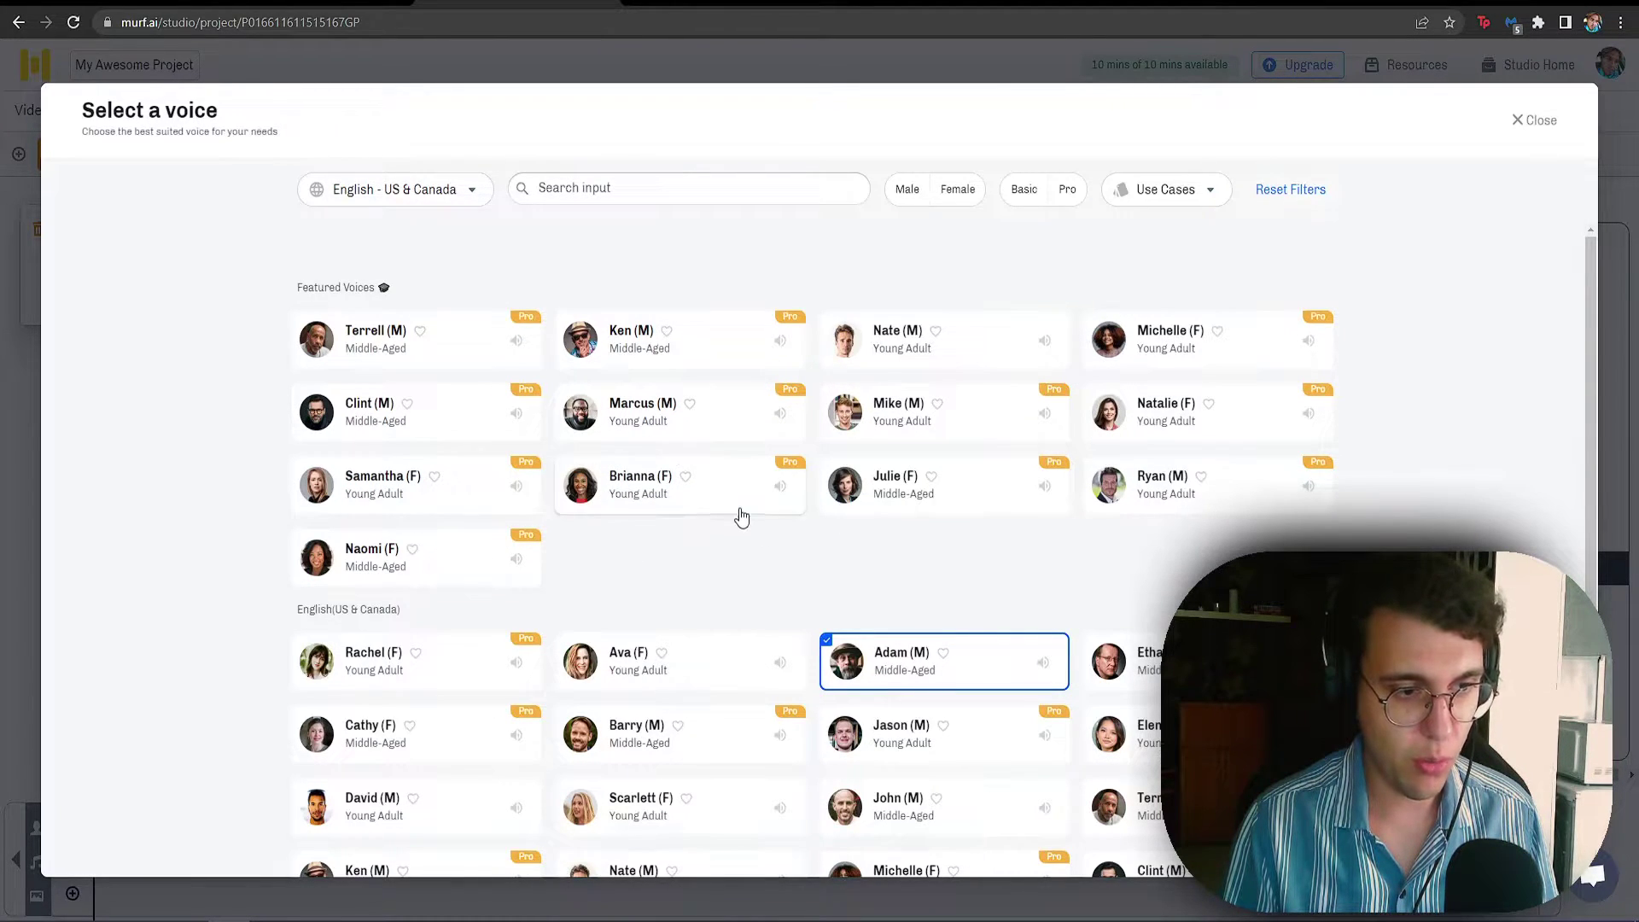
# - Keep Adam (M), build the block's audio and play the 4-second voice-over
pyautogui.scroll(-2, 735, 515)
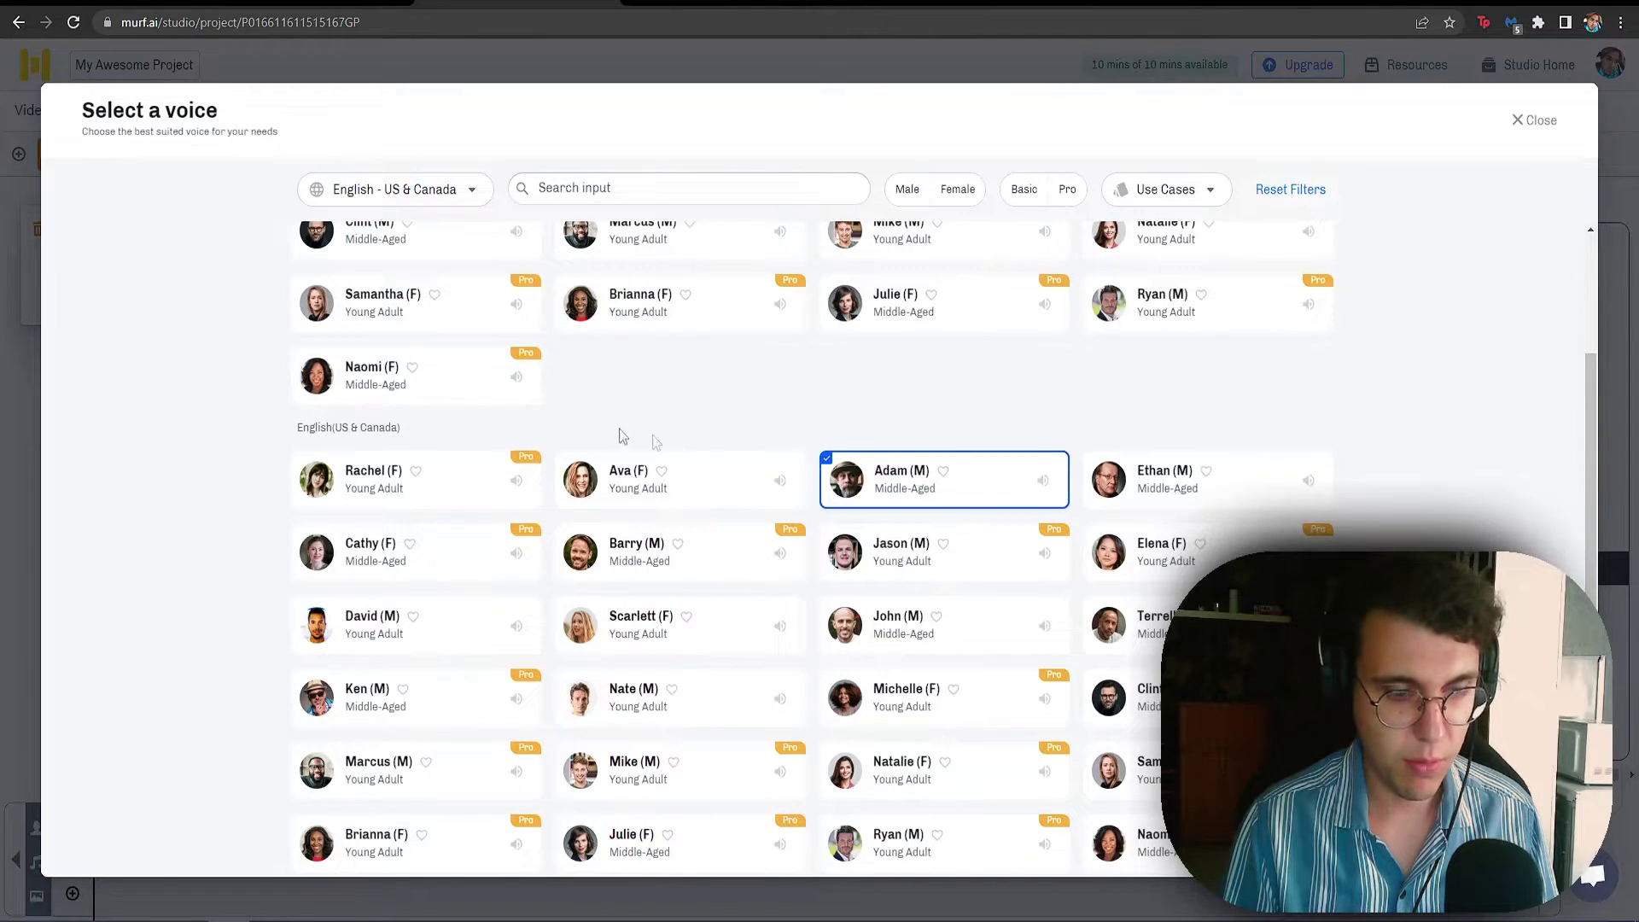
pyautogui.click(1533, 124)
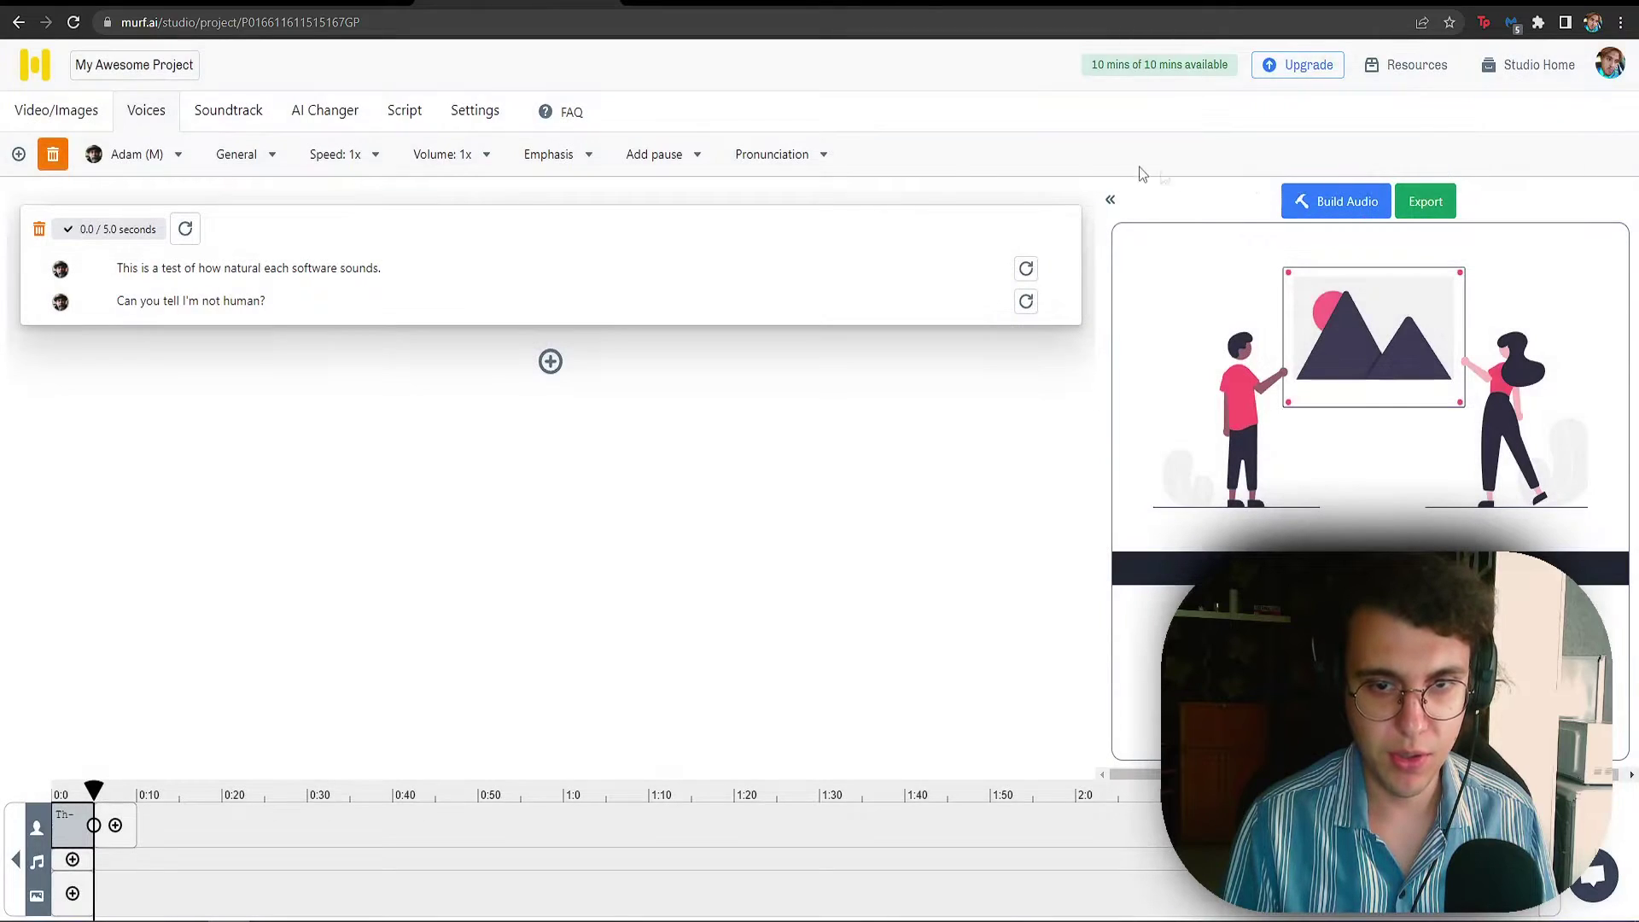
pyautogui.click(1319, 207)
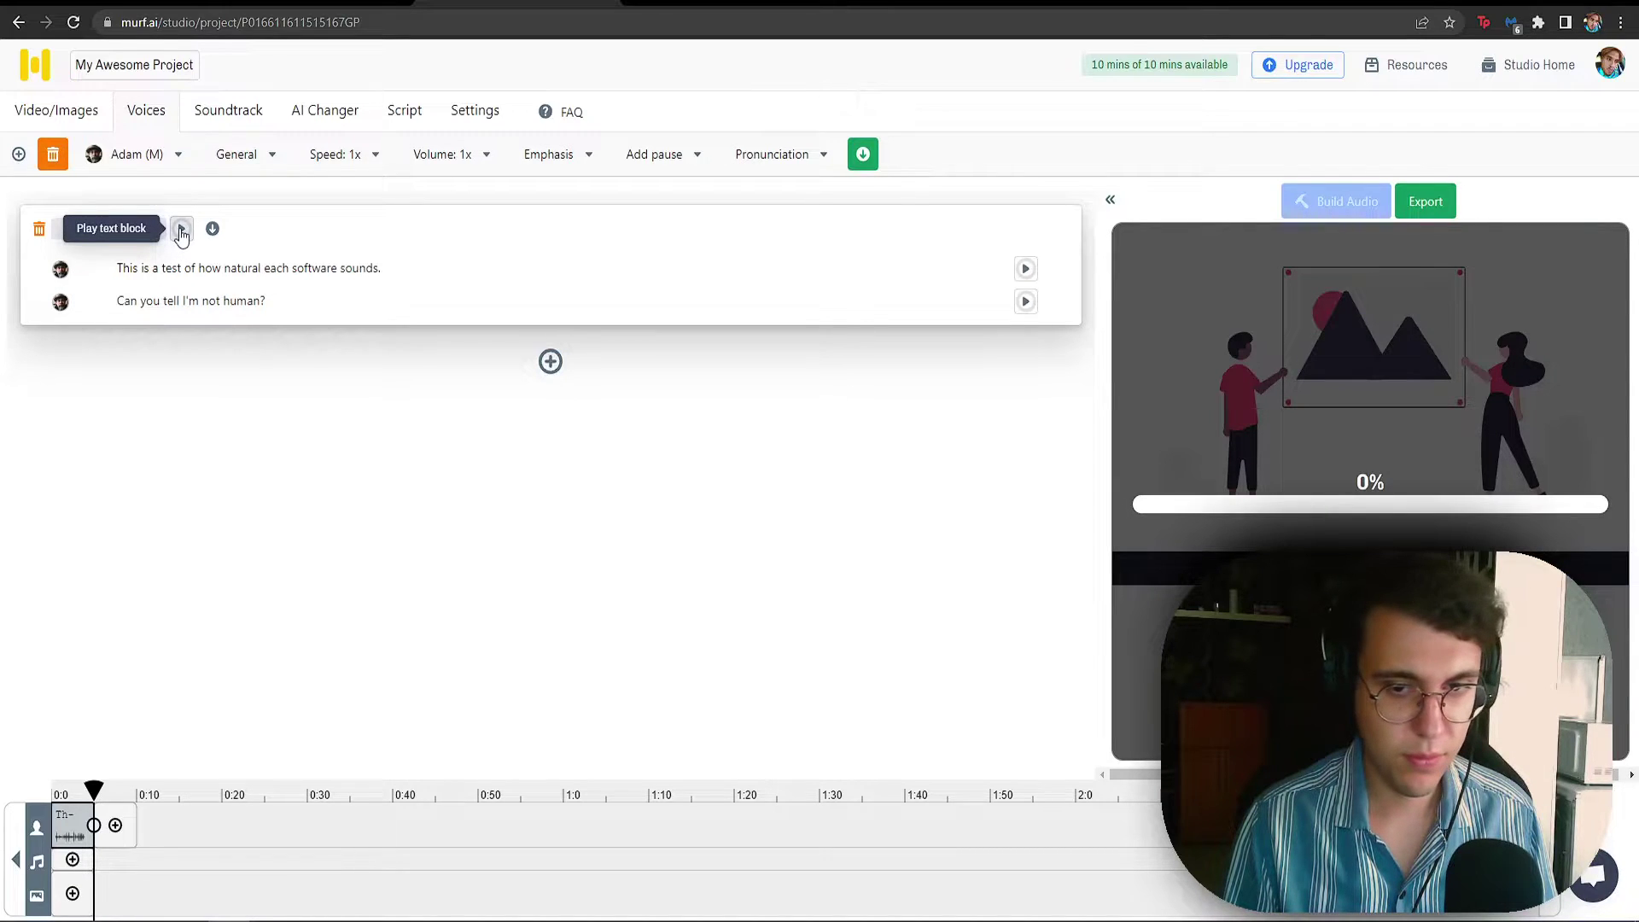
pyautogui.click(182, 231)
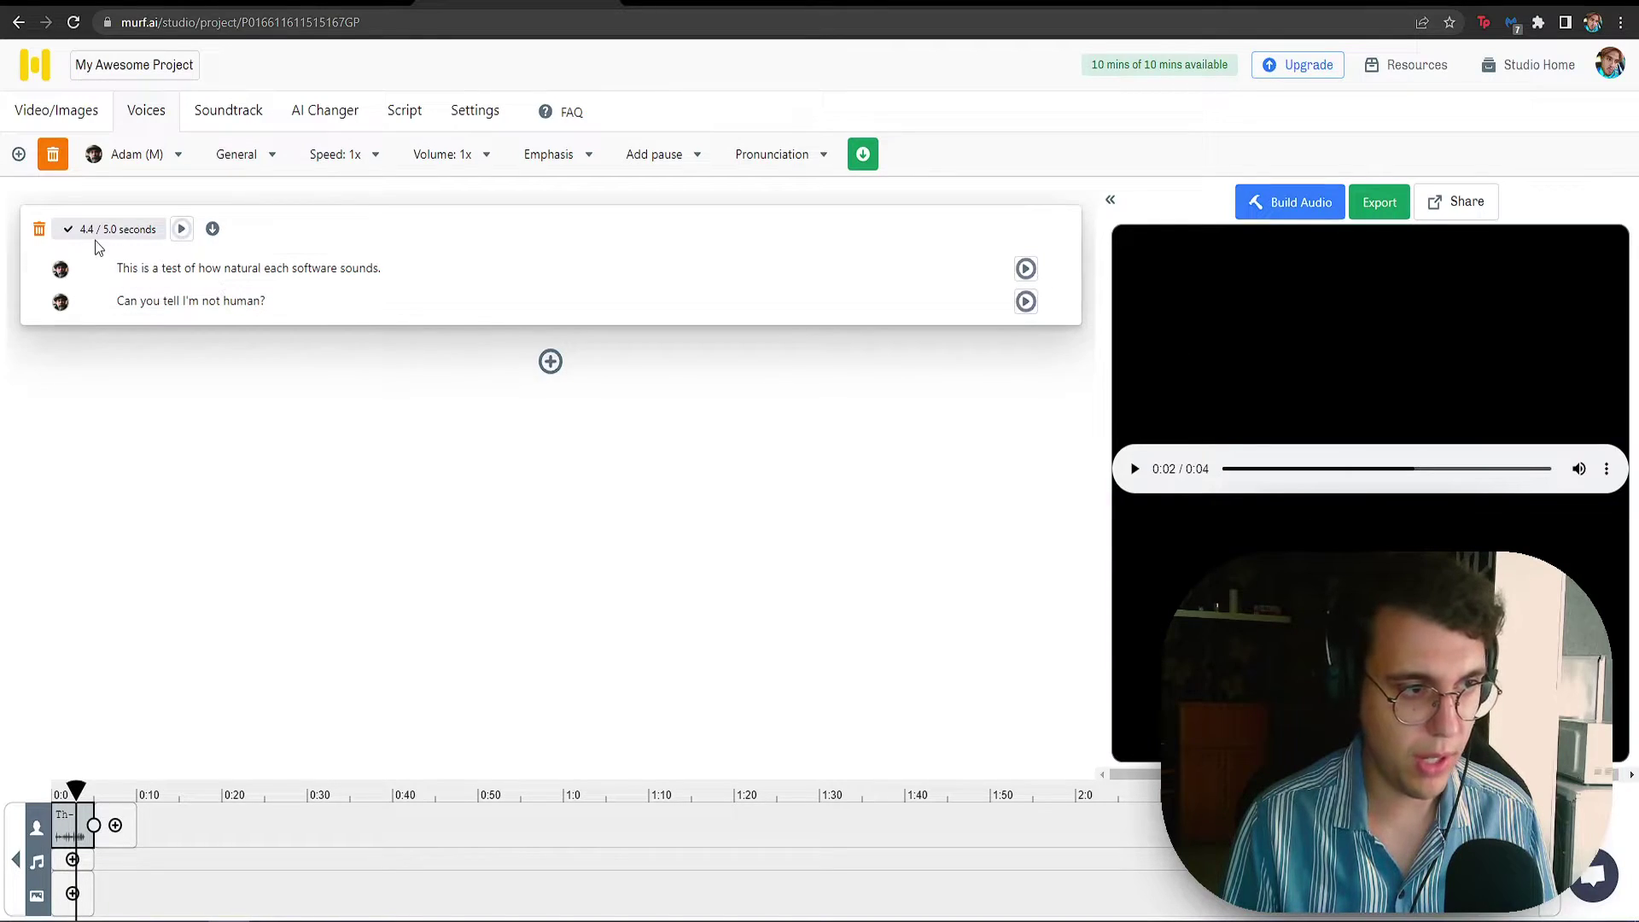
# - Switch the text block to Nate (M) and rebuild its 5.7-second audio
pyautogui.click(128, 155)
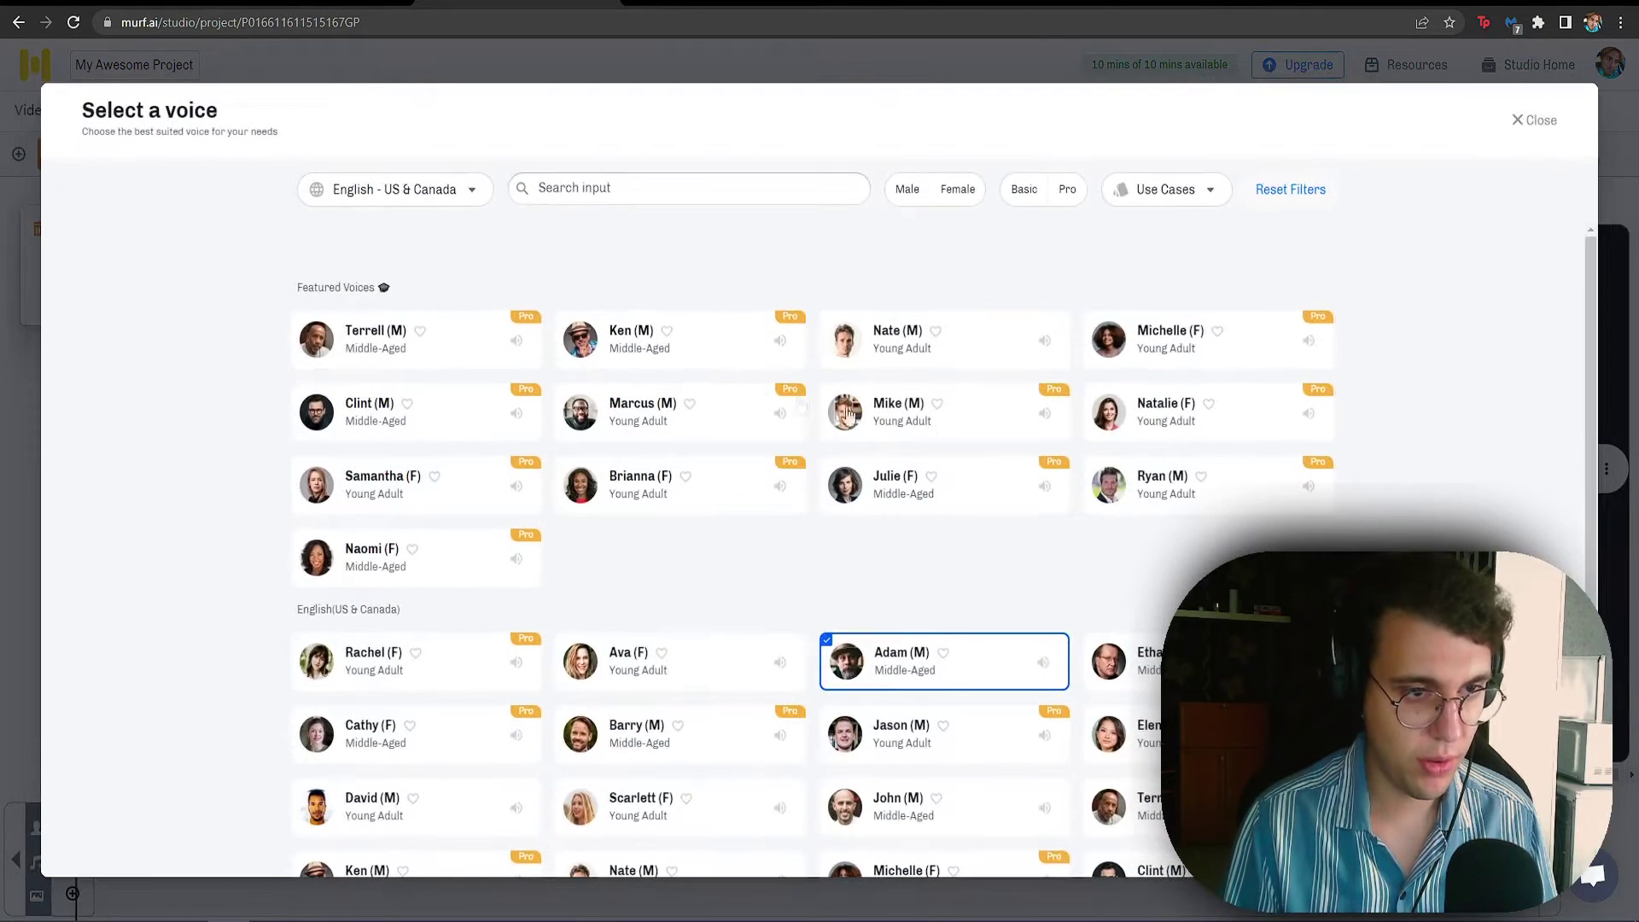
pyautogui.click(918, 358)
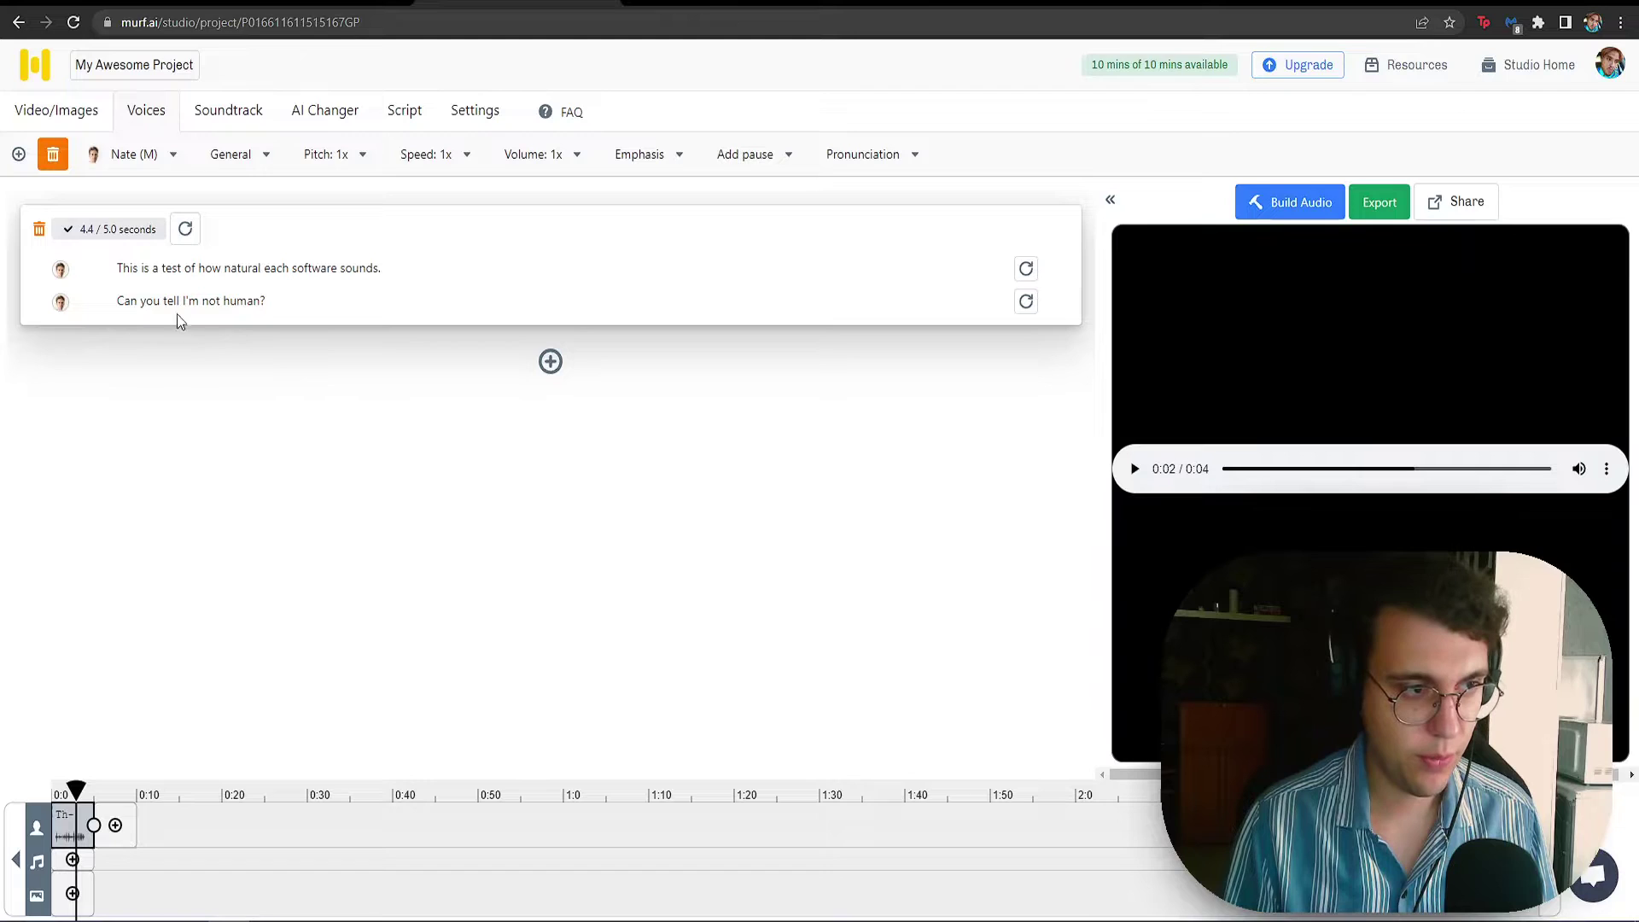
pyautogui.click(184, 229)
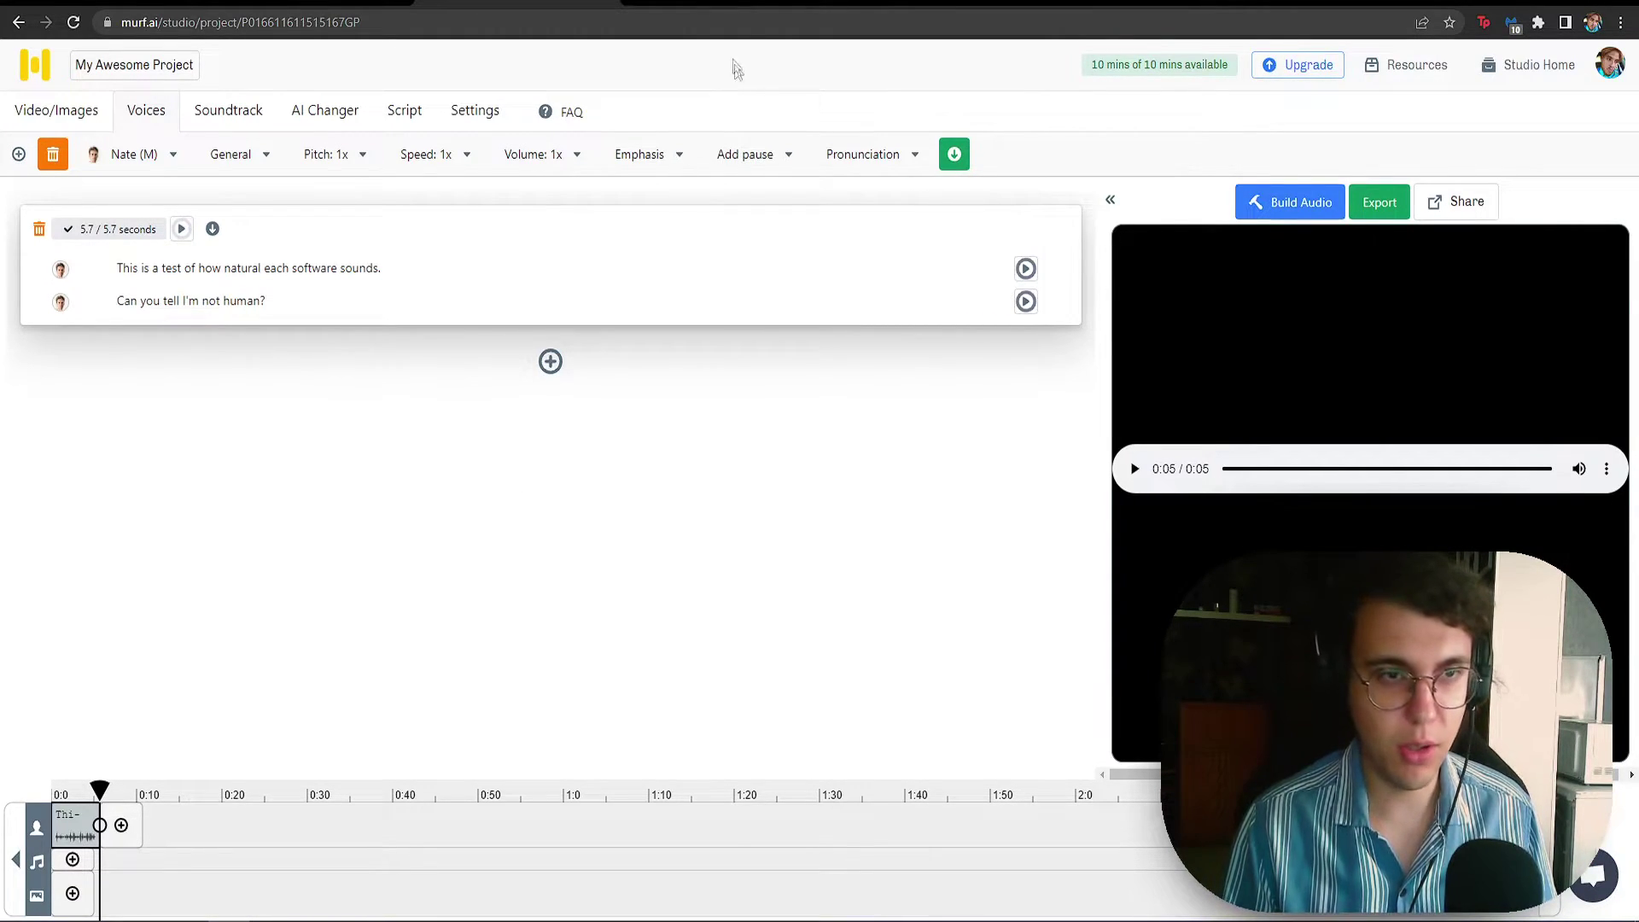
pyautogui.click(722, 3)
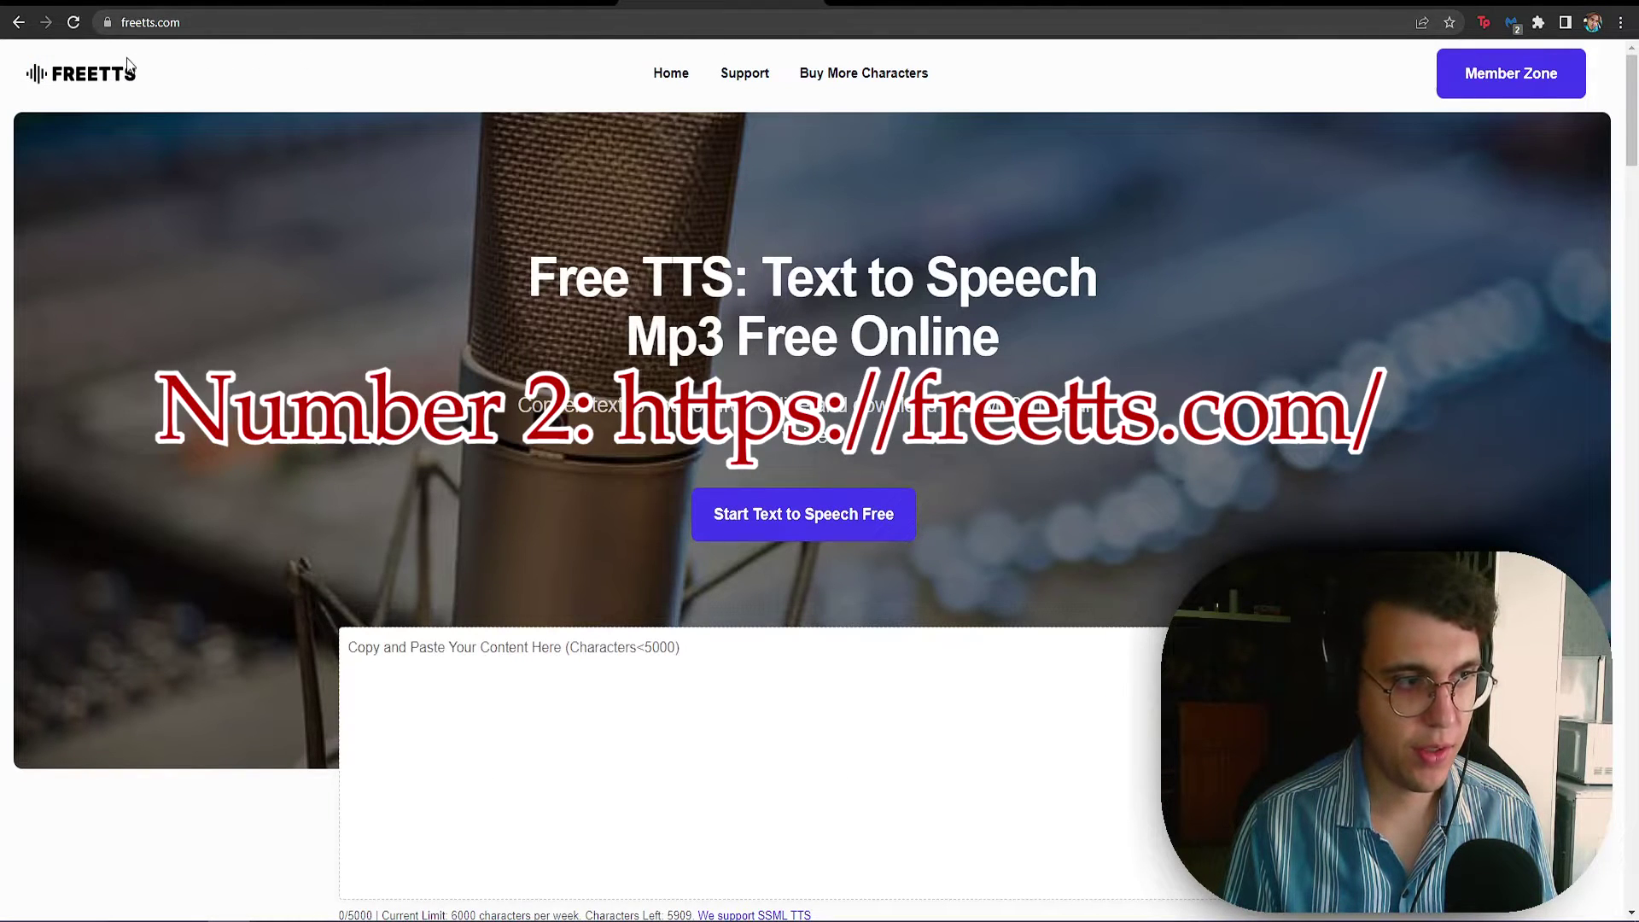
# - Paste the sentence, convert it with en-US-Standard-E and play the MP3
pyautogui.click(731, 637)
pyautogui.write("This is a test of how natural each software sounds. Can you tell I'm not human?")
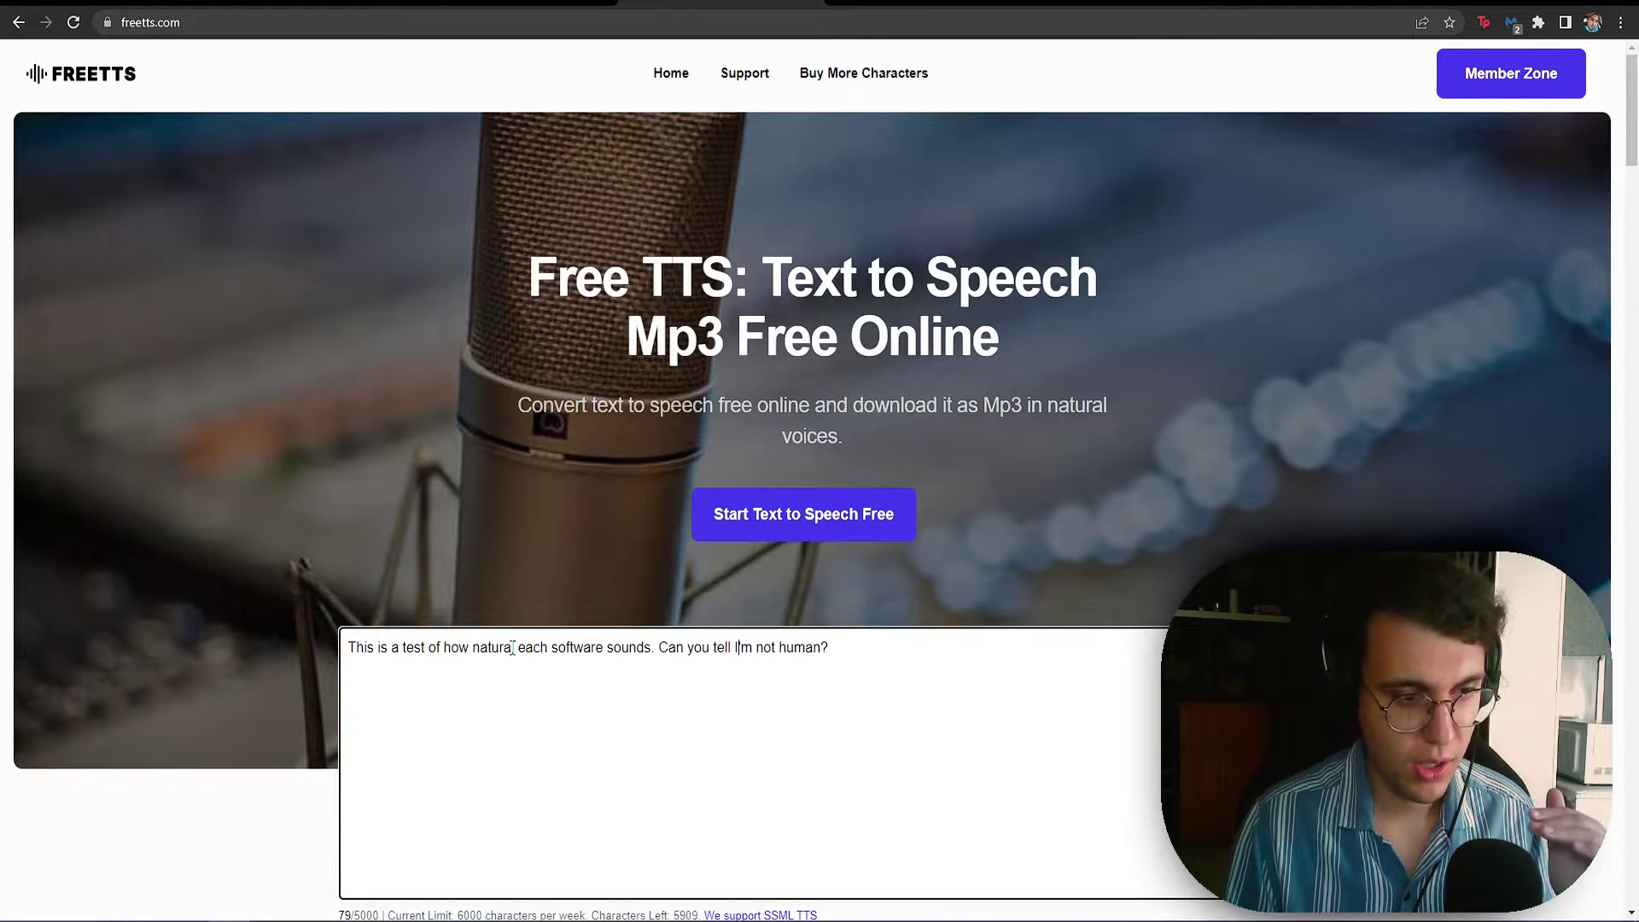
pyautogui.moveTo(456, 649); pyautogui.dragTo(671, 649)
pyautogui.click(672, 649)
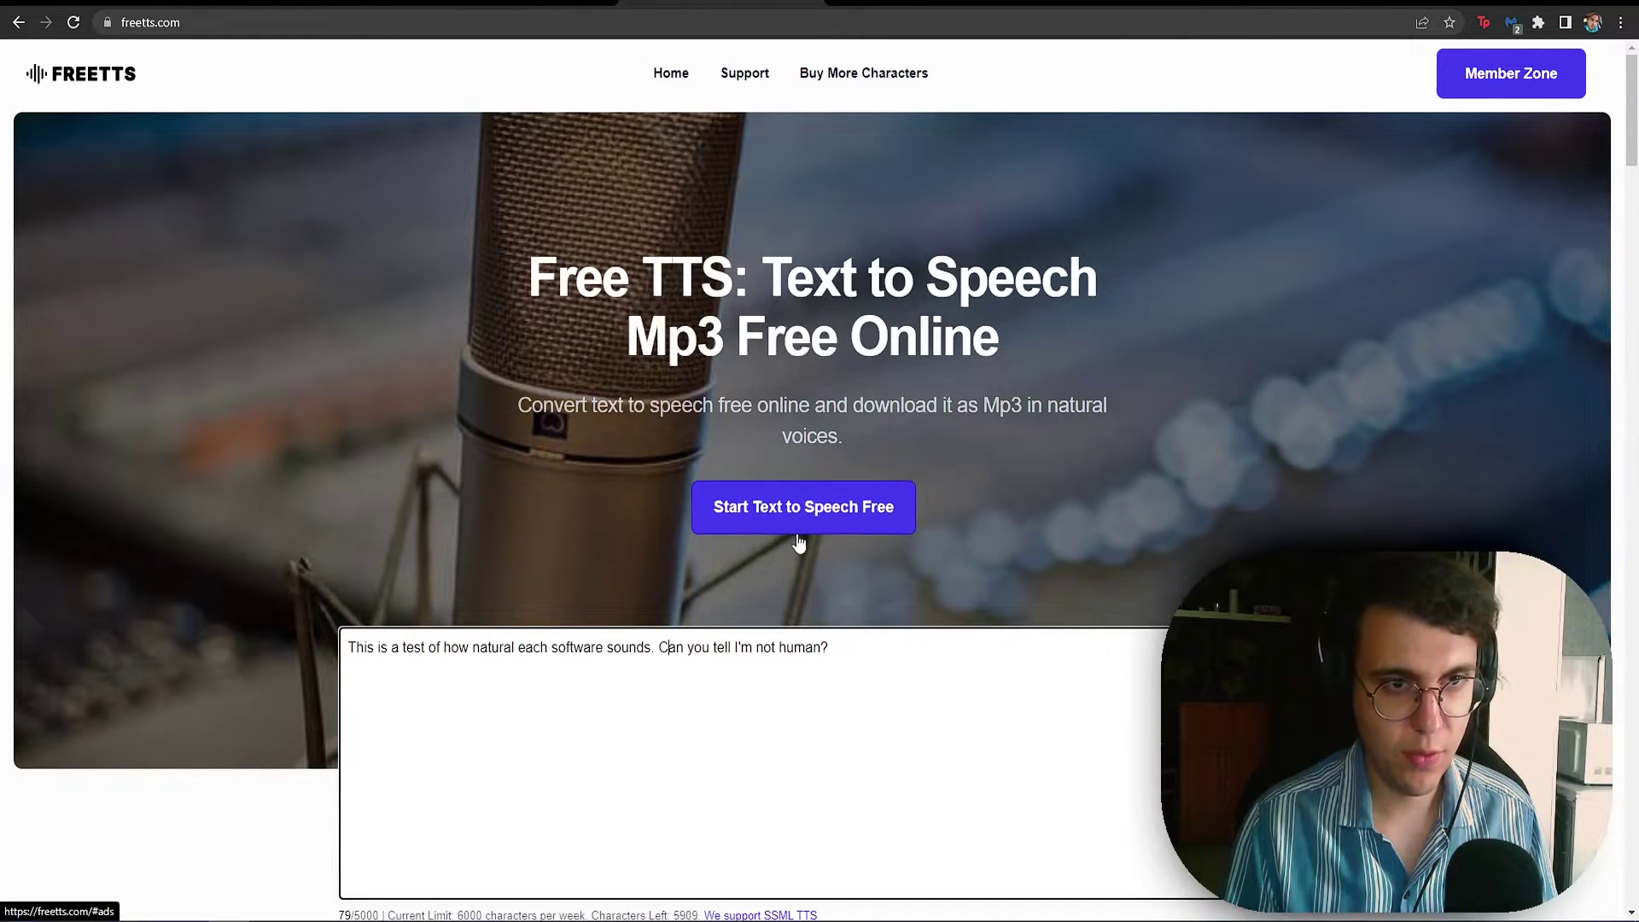
pyautogui.scroll(-3, 794, 538)
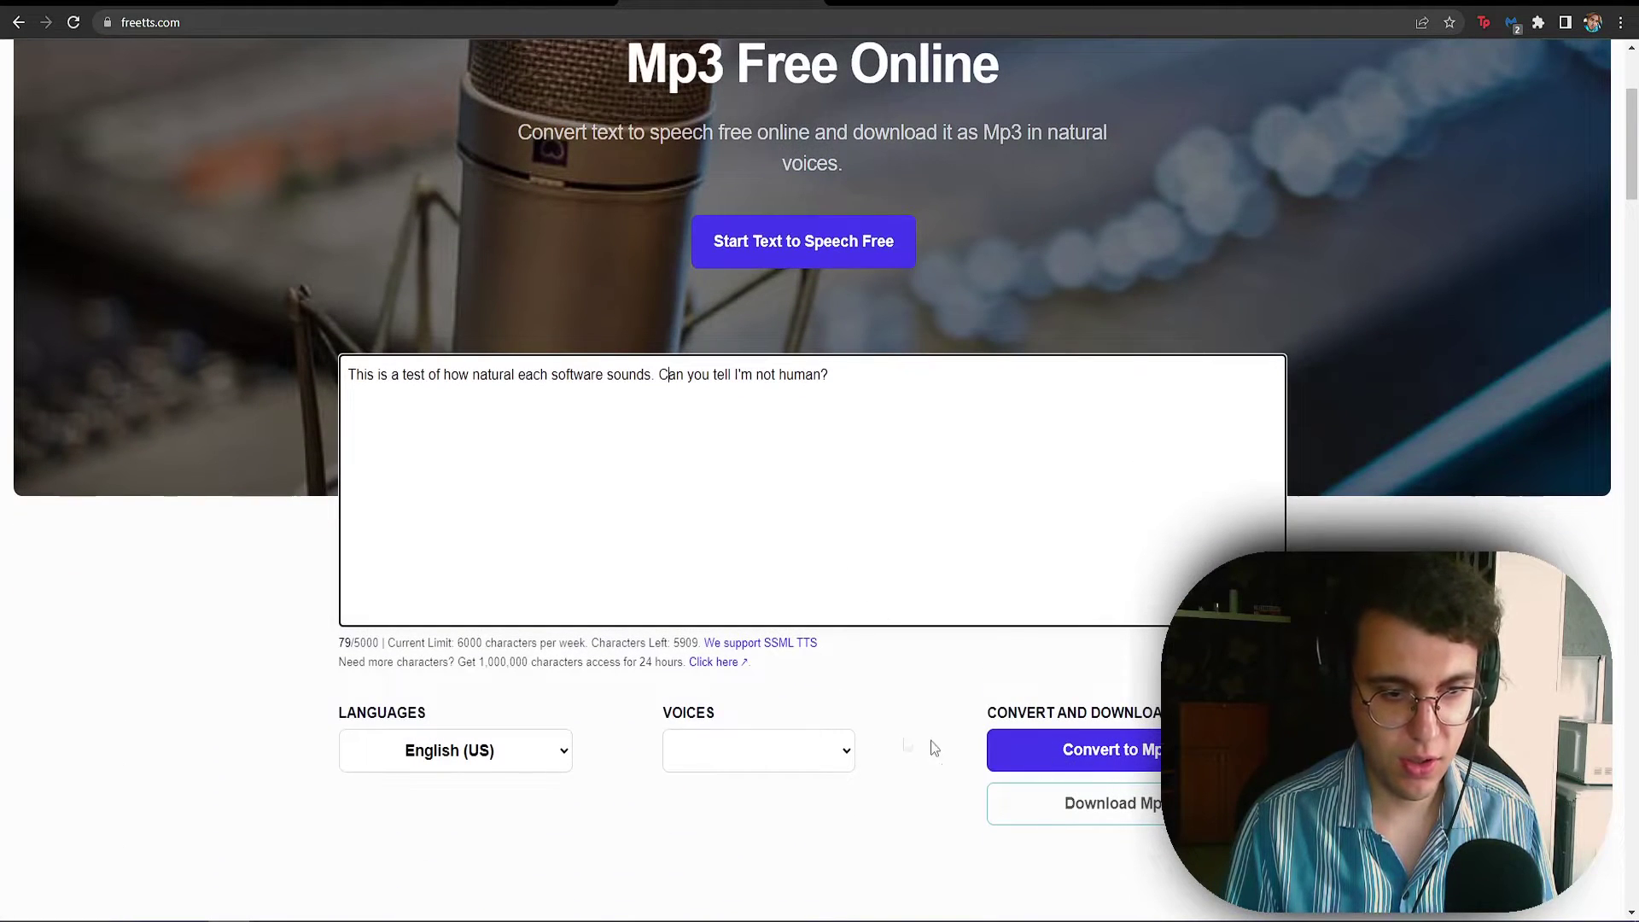
pyautogui.click(744, 750)
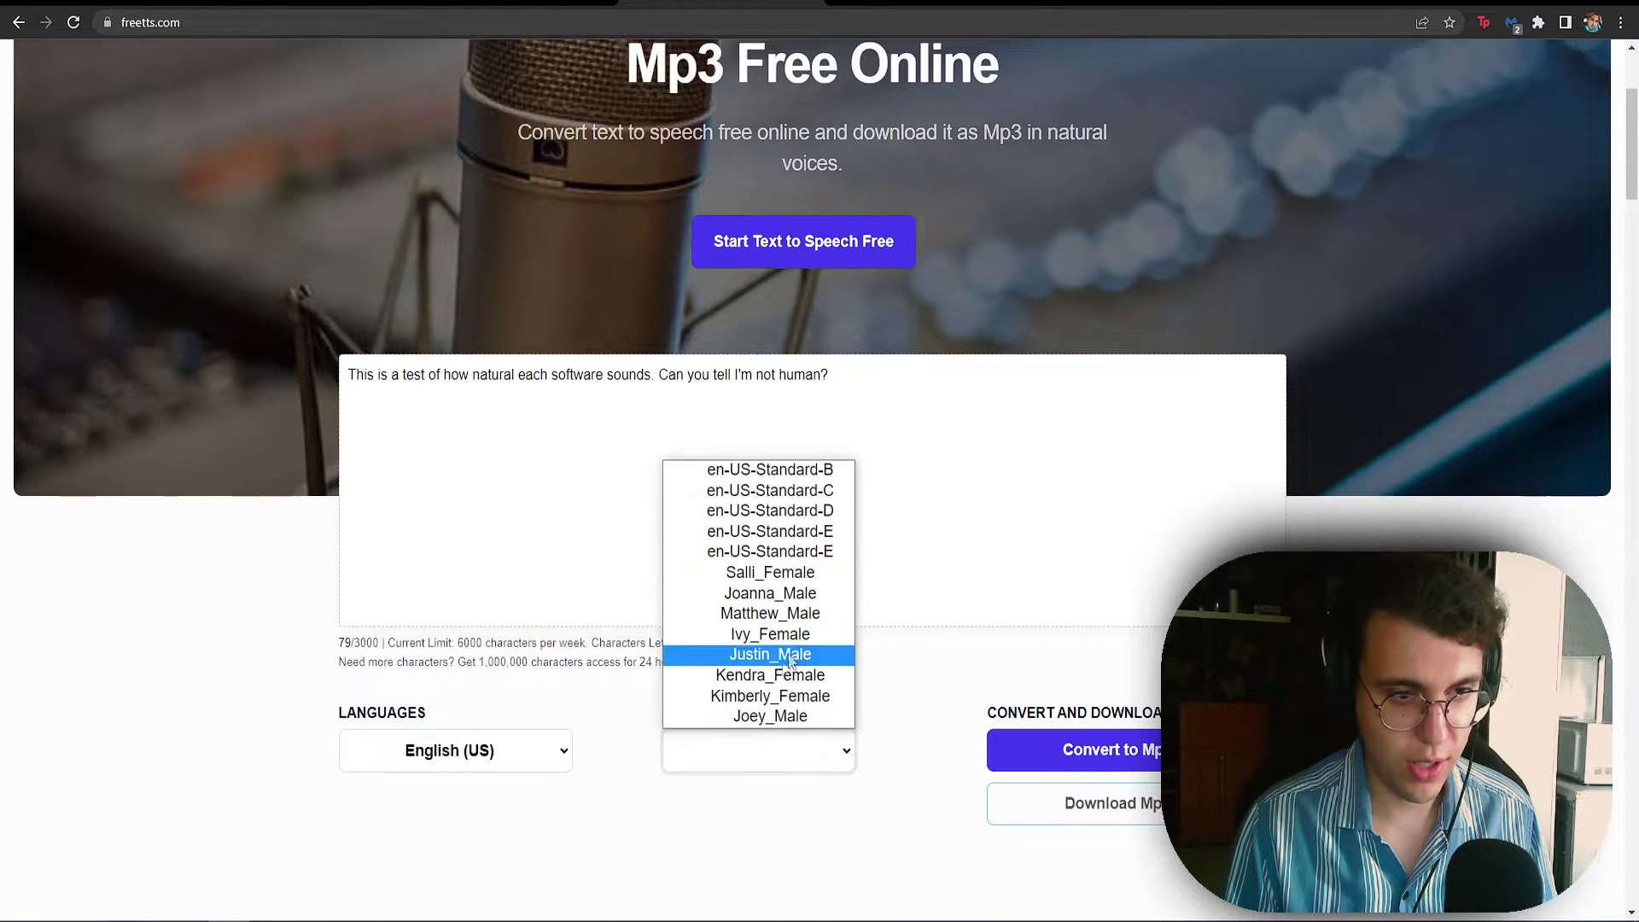
pyautogui.click(800, 537)
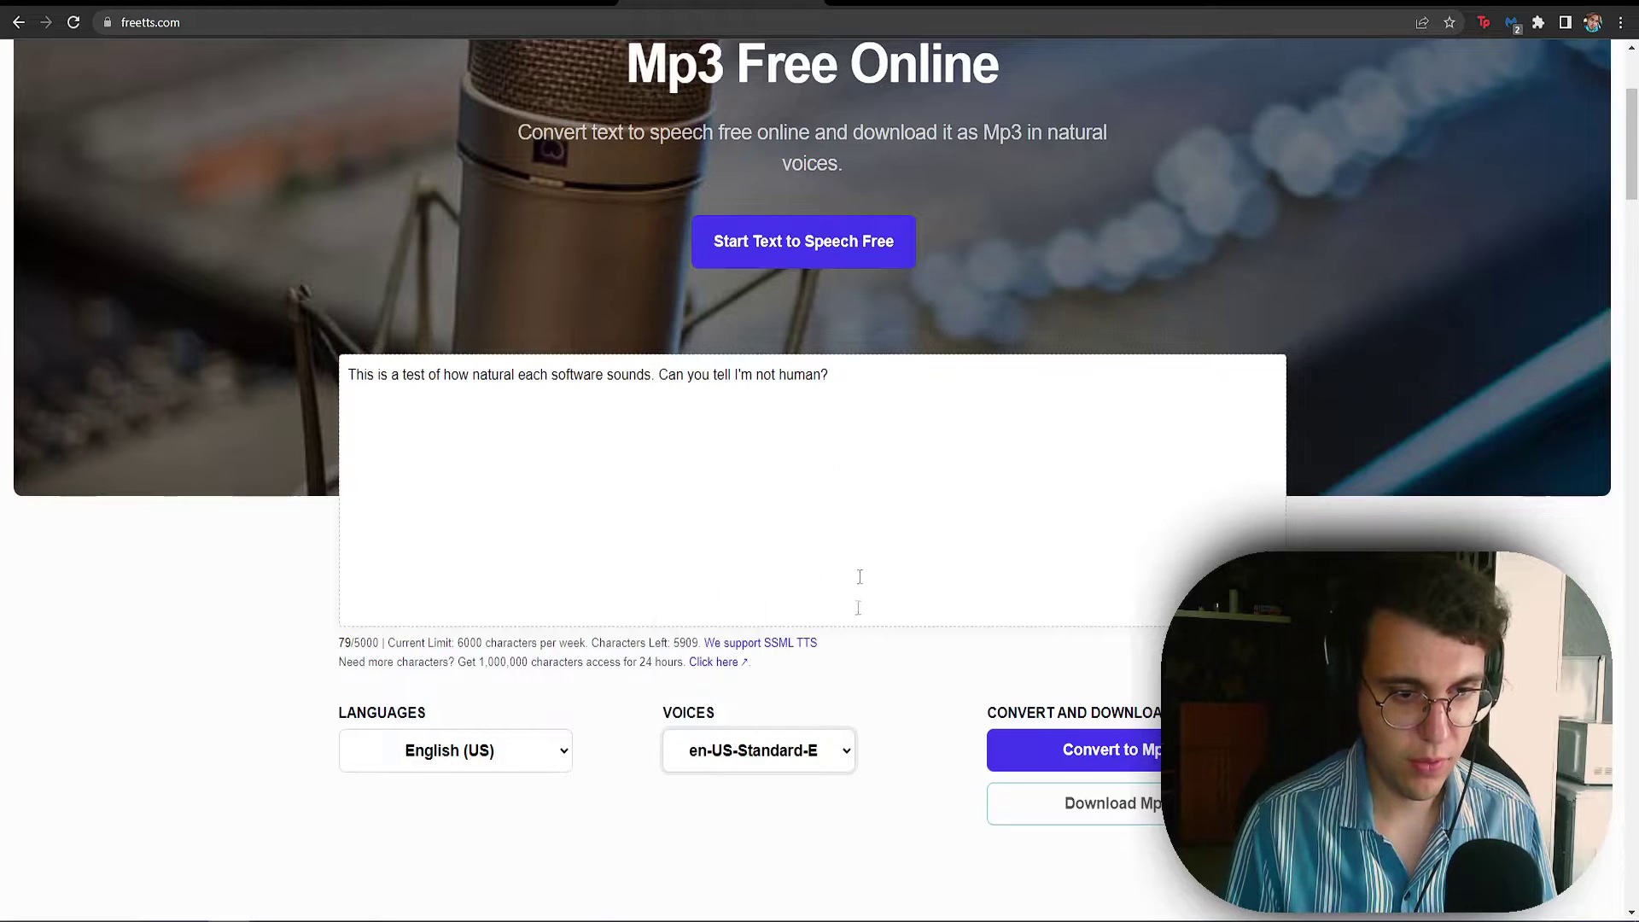
pyautogui.click(1092, 760)
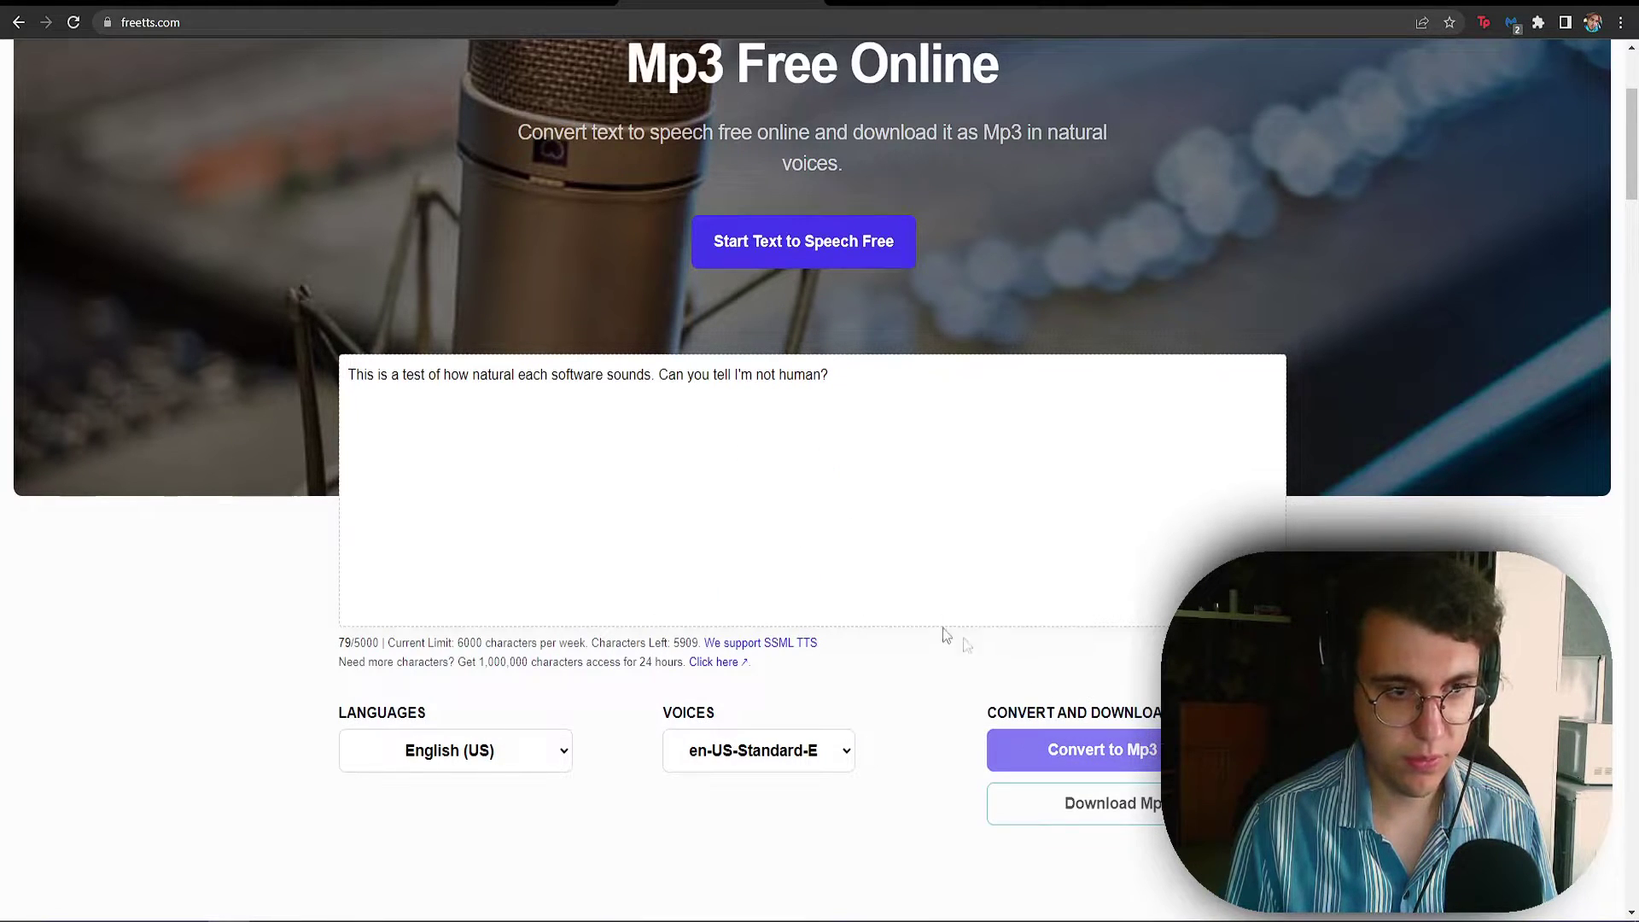
pyautogui.scroll(-3, 854, 572)
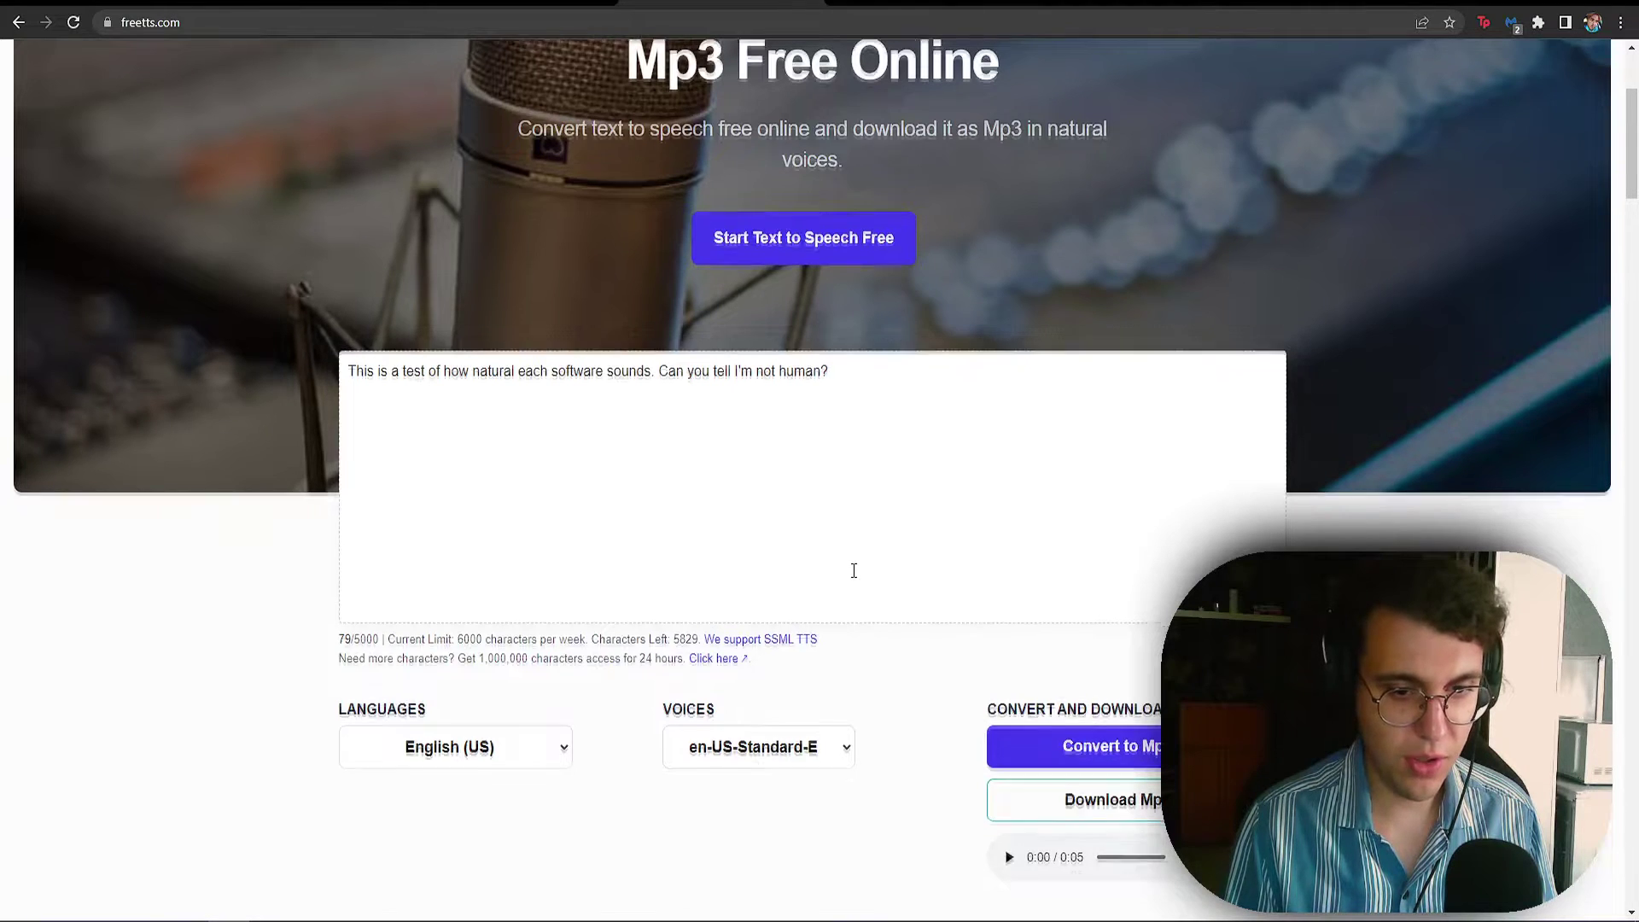
pyautogui.scroll(-4, 854, 571)
pyautogui.scroll(6, 852, 570)
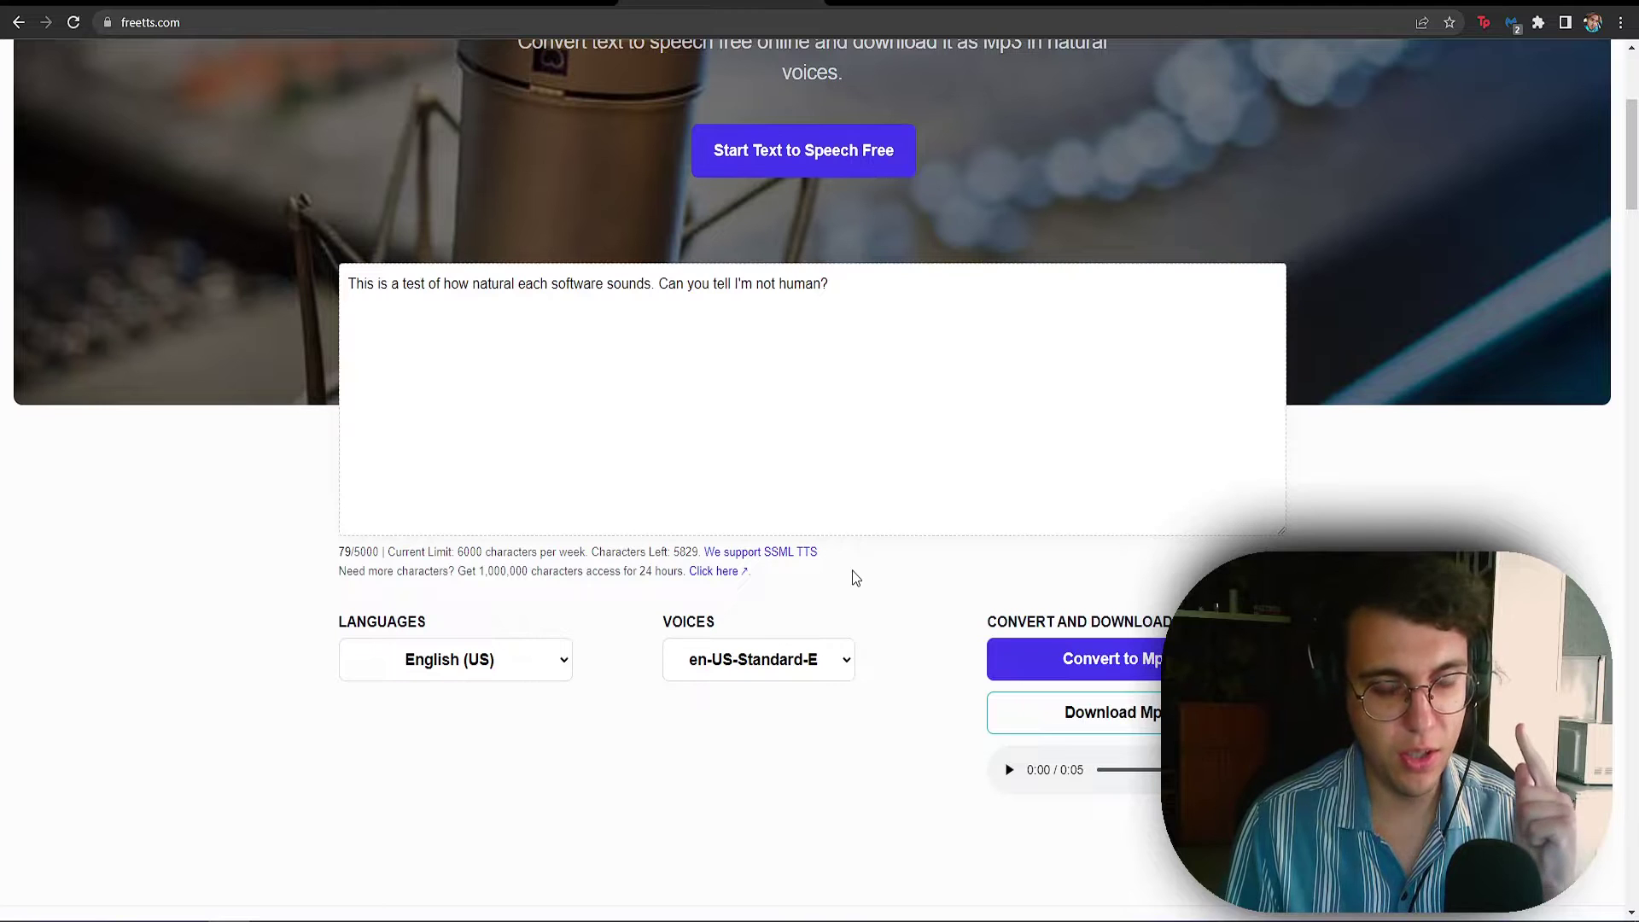
pyautogui.click(1011, 773)
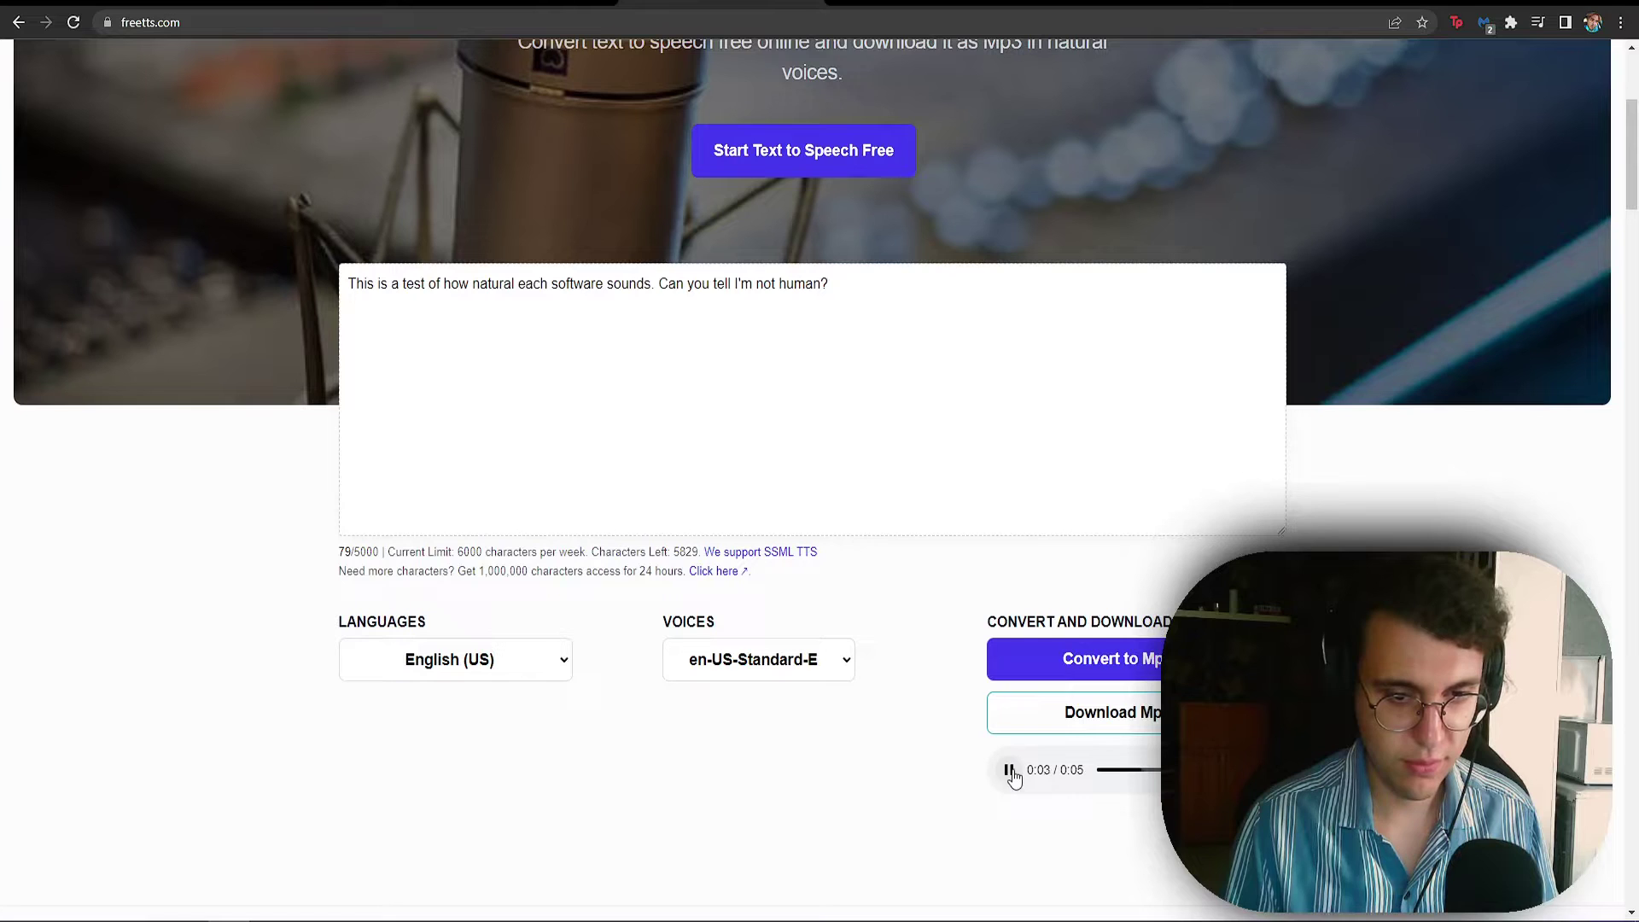
# - Convert the sentence with Joey_Male, then Joanna_Male, and play the Joanna_Male clip
pyautogui.click(775, 673)
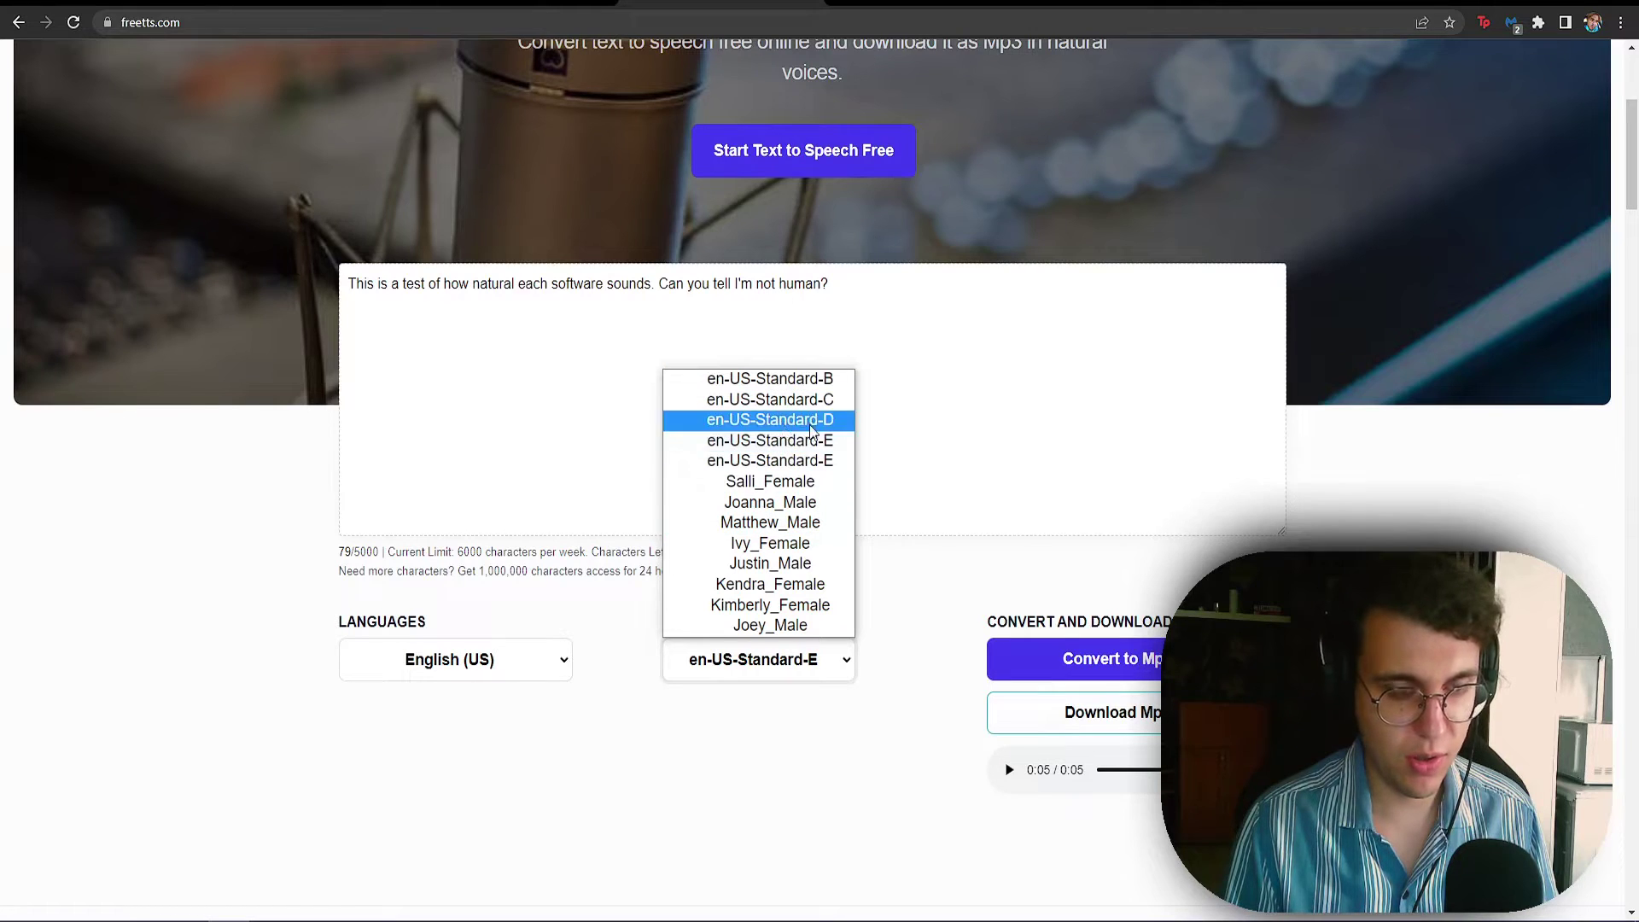
pyautogui.click(771, 625)
pyautogui.scroll(1, 982, 700)
pyautogui.click(1102, 751)
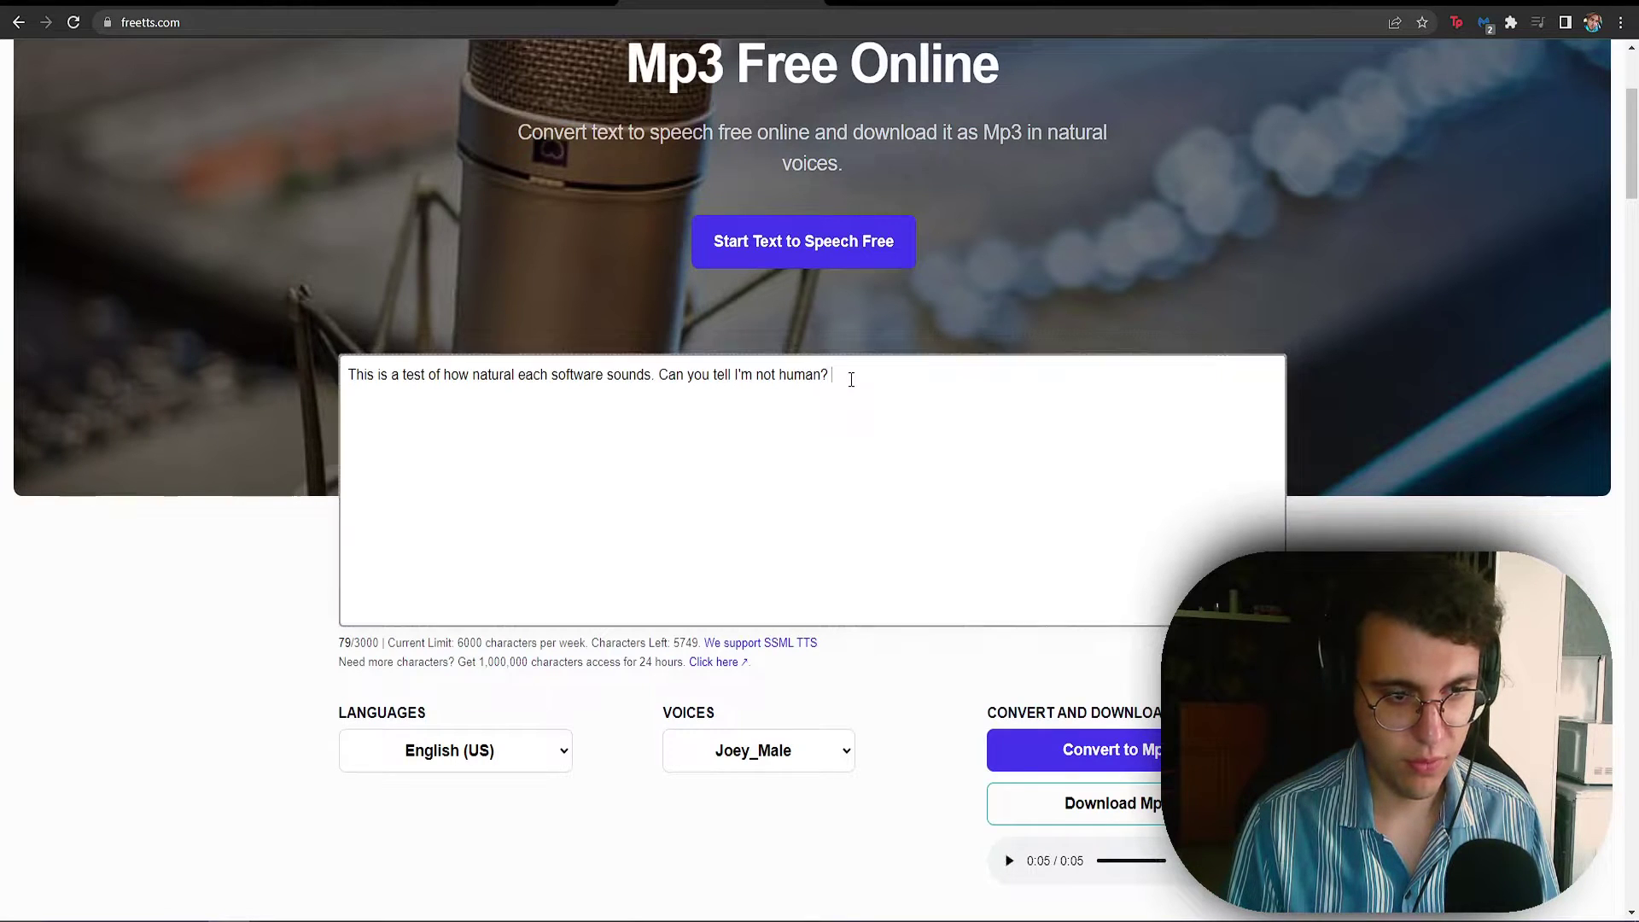
pyautogui.click(802, 765)
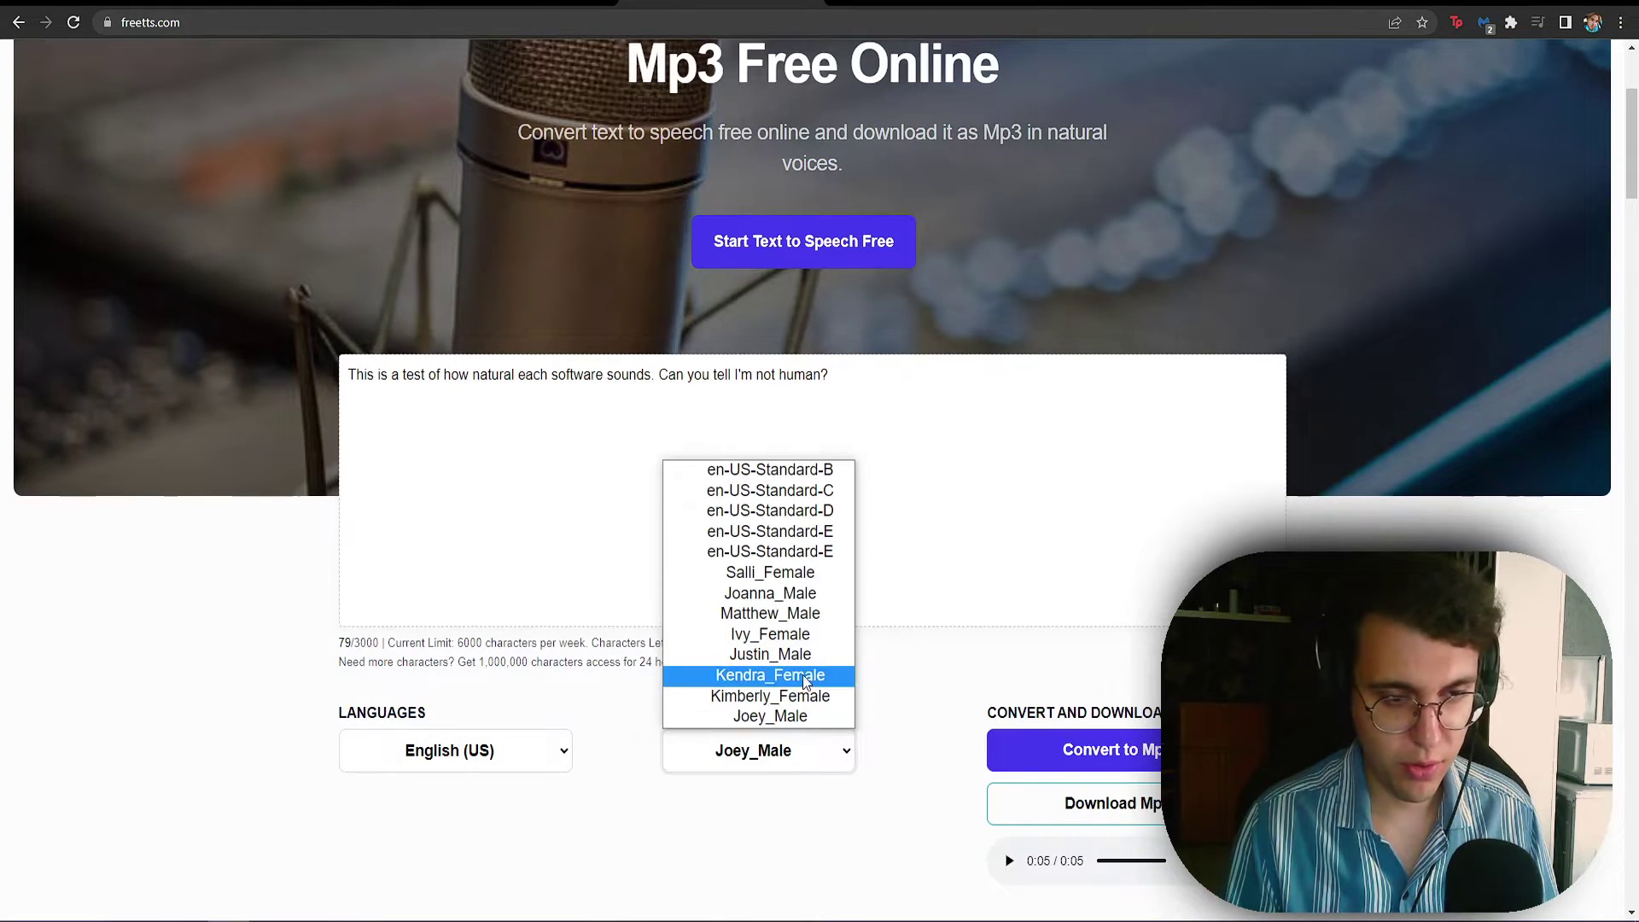
pyautogui.click(796, 595)
pyautogui.click(1069, 755)
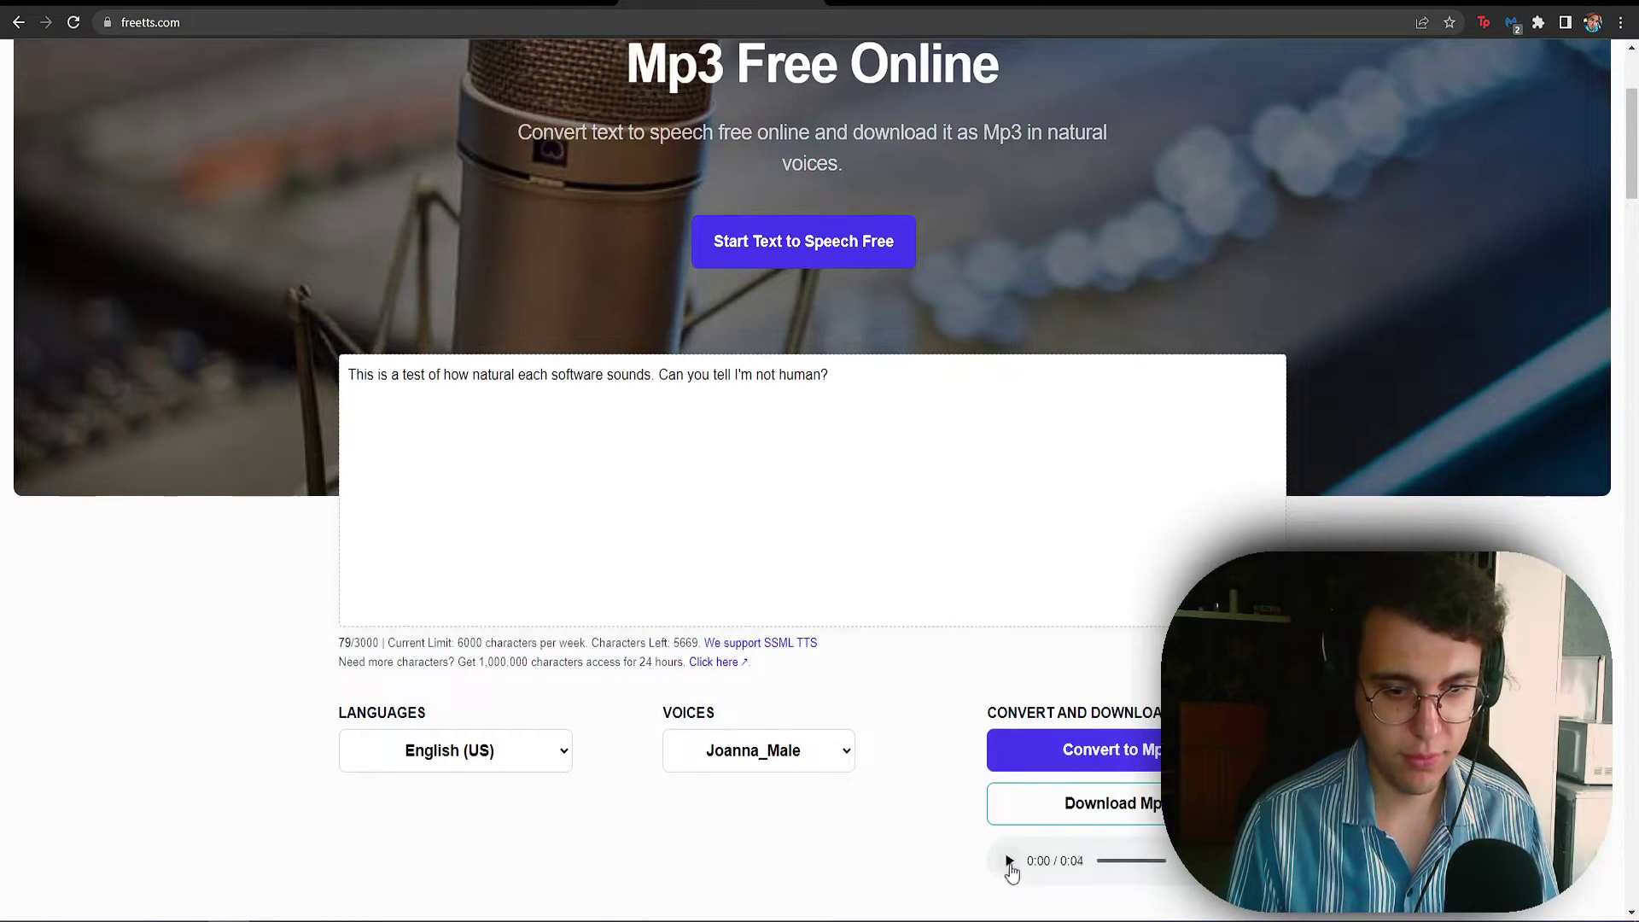
pyautogui.click(1009, 862)
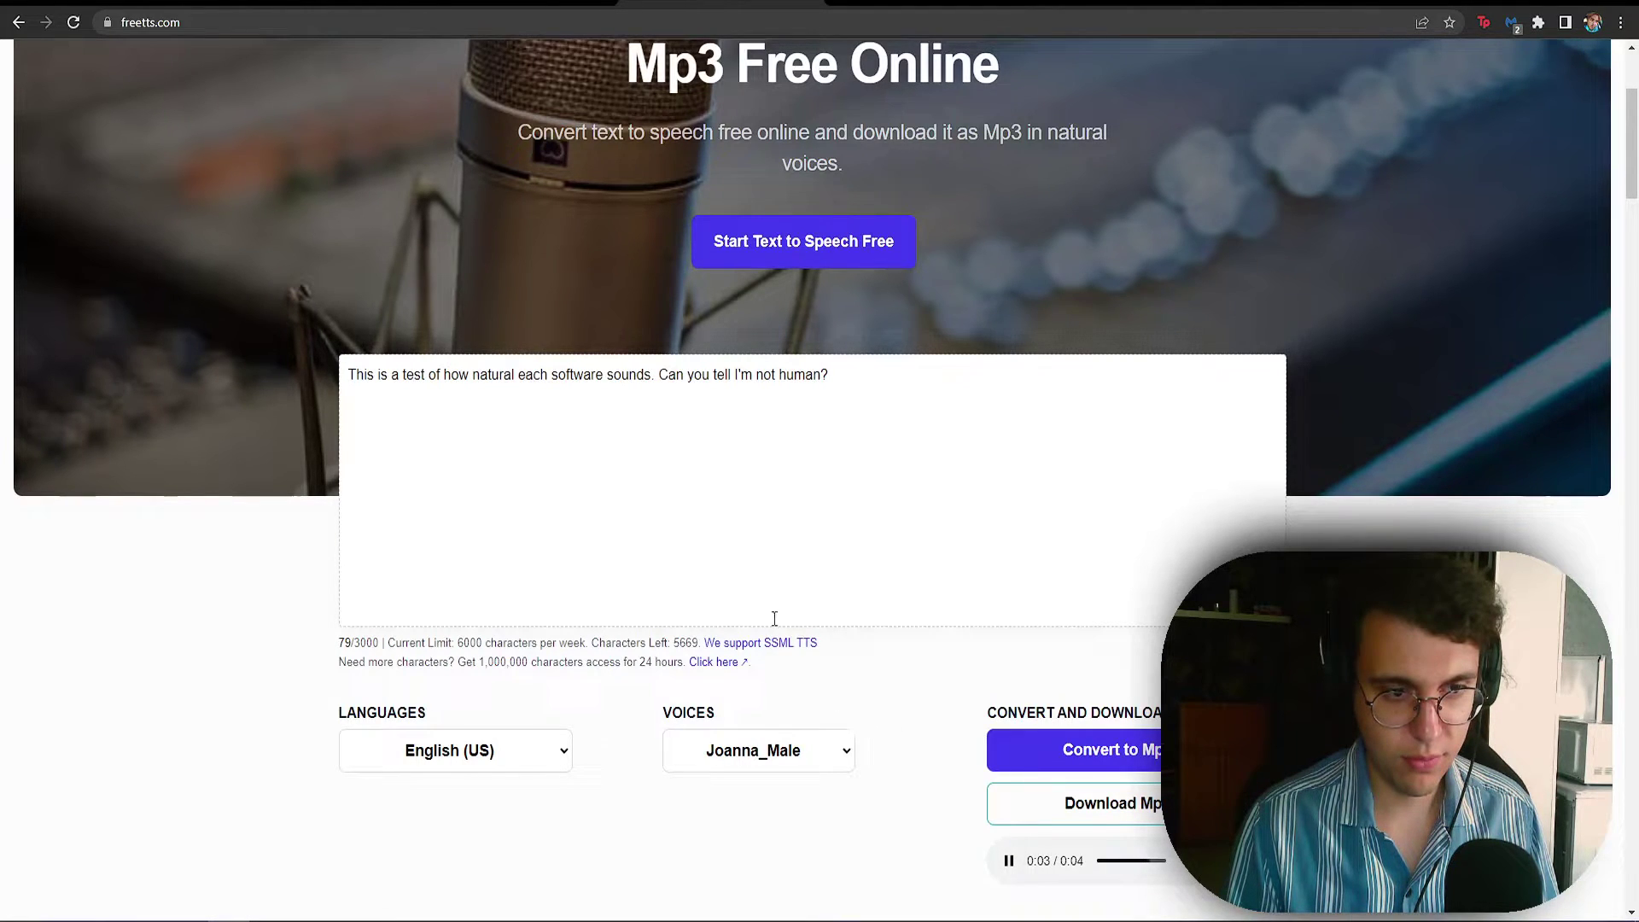
# - Highlight parts of the sentence in the text box, then move to the Clipchamp editor
pyautogui.click(539, 376)
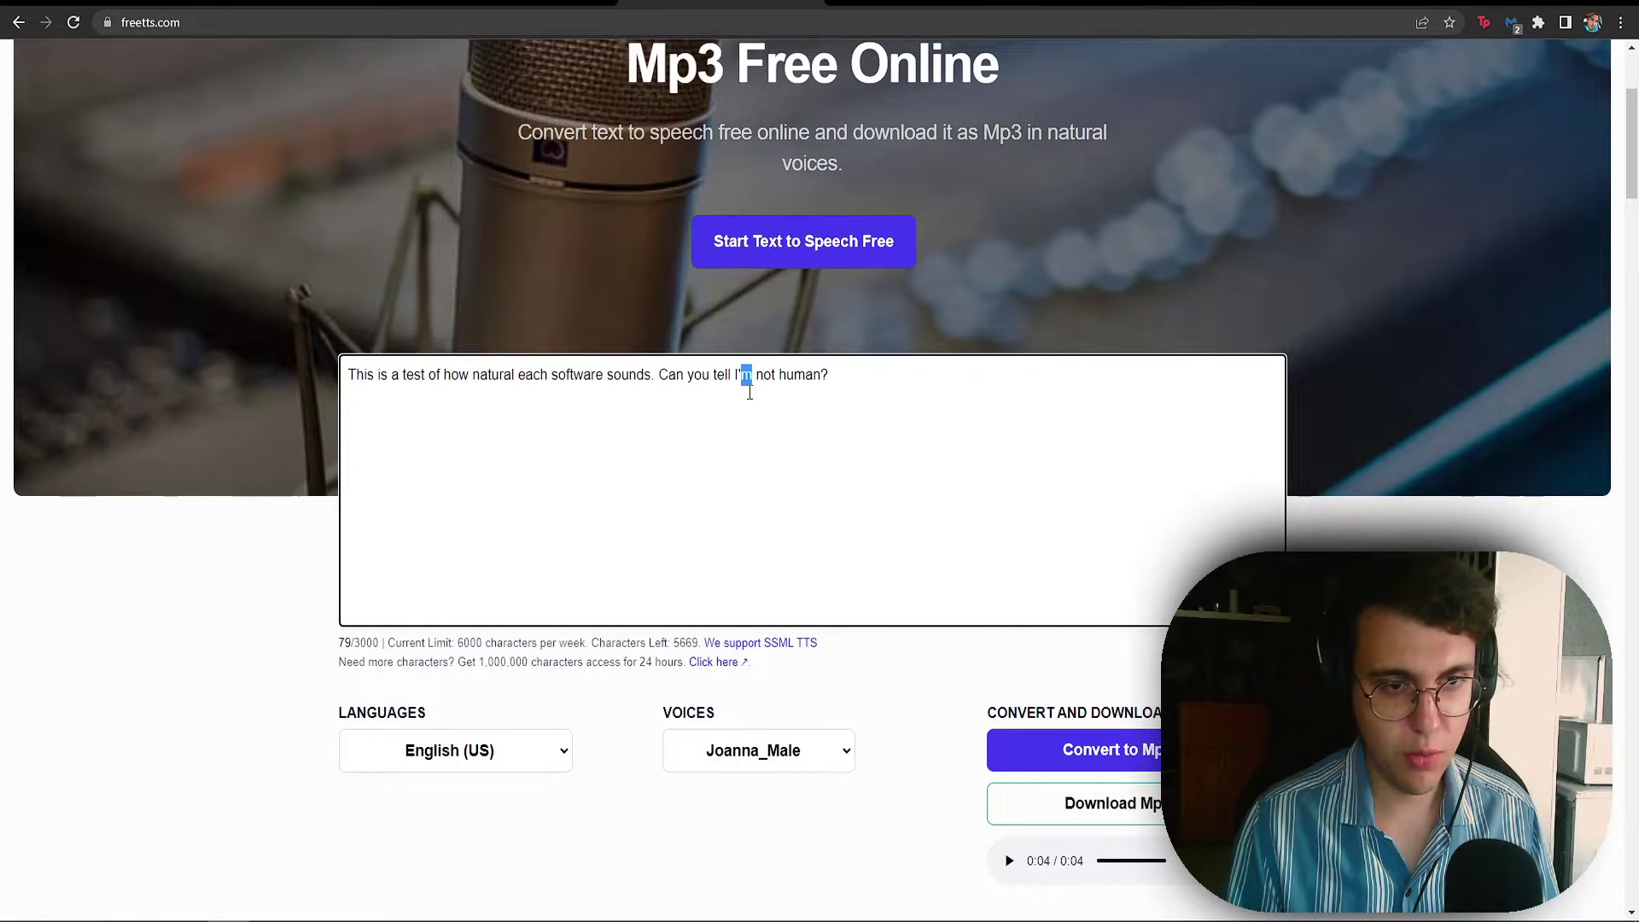
pyautogui.click(853, 390)
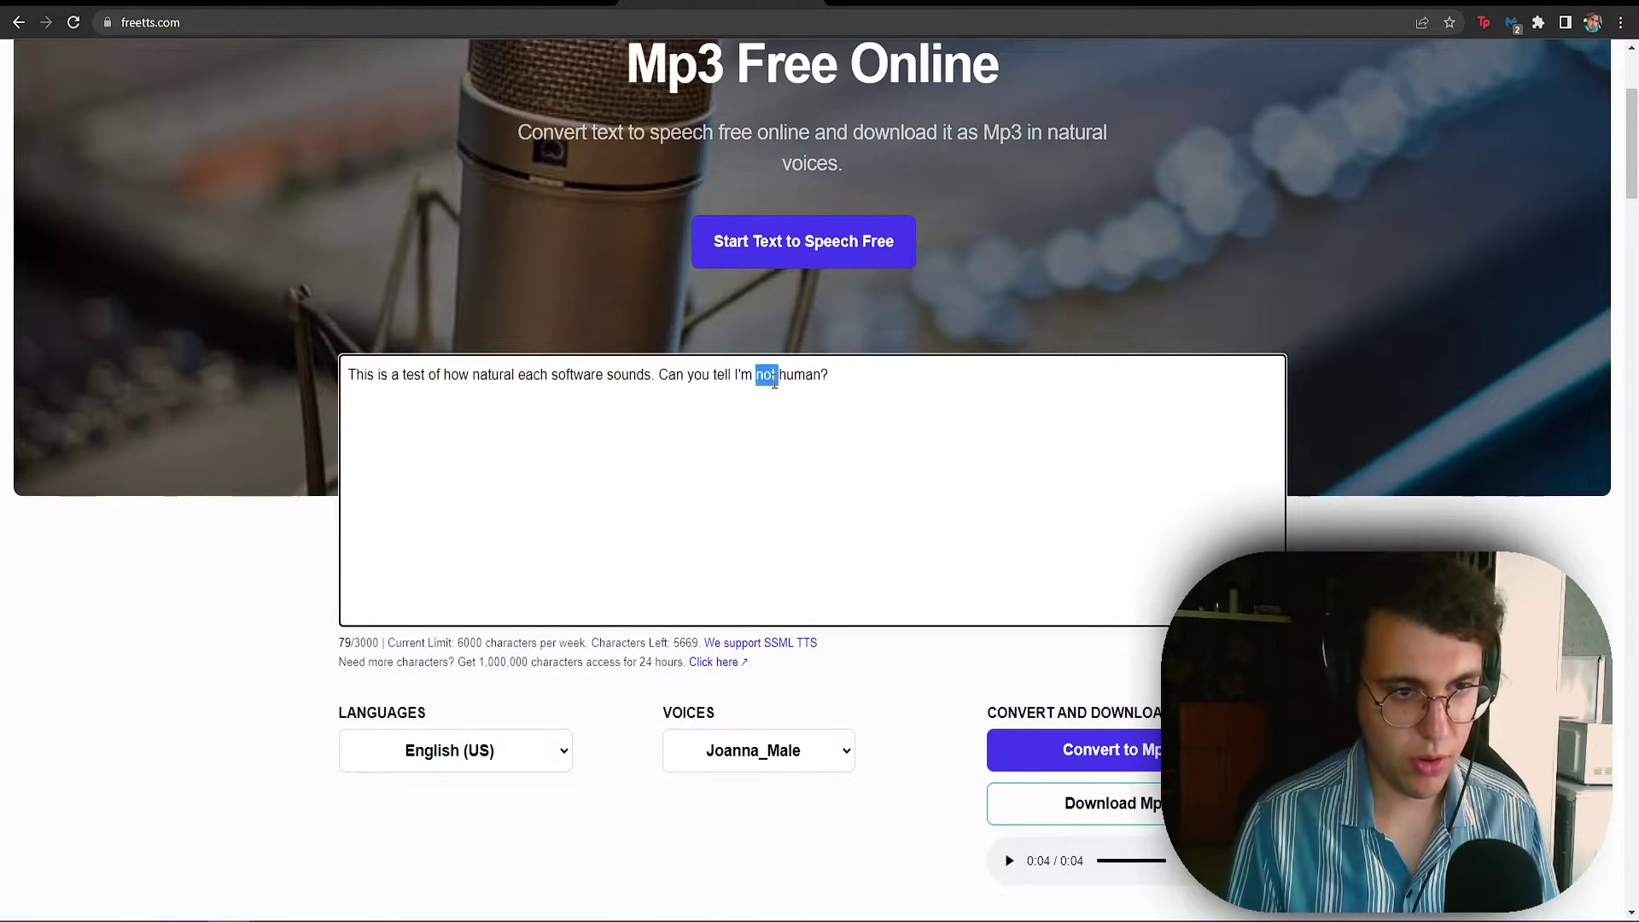
pyautogui.click(656, 391)
pyautogui.scroll(2, 874, 461)
pyautogui.moveTo(830, 557); pyautogui.dragTo(588, 559)
pyautogui.click(599, 563)
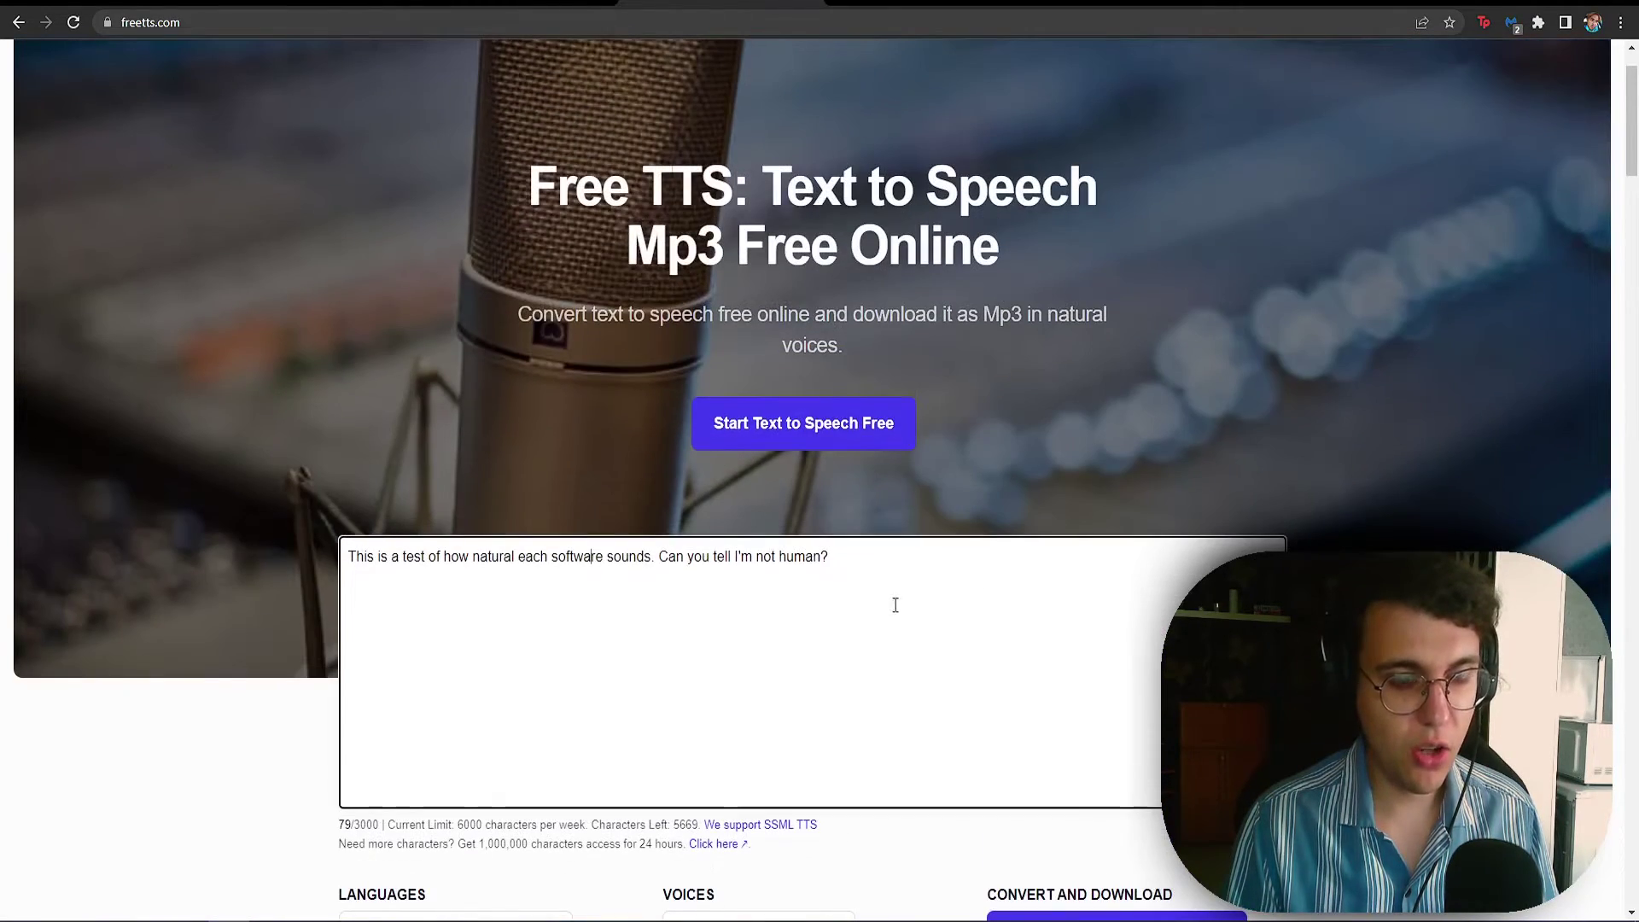
pyautogui.moveTo(895, 604); pyautogui.dragTo(523, 612)
pyautogui.click(621, 630)
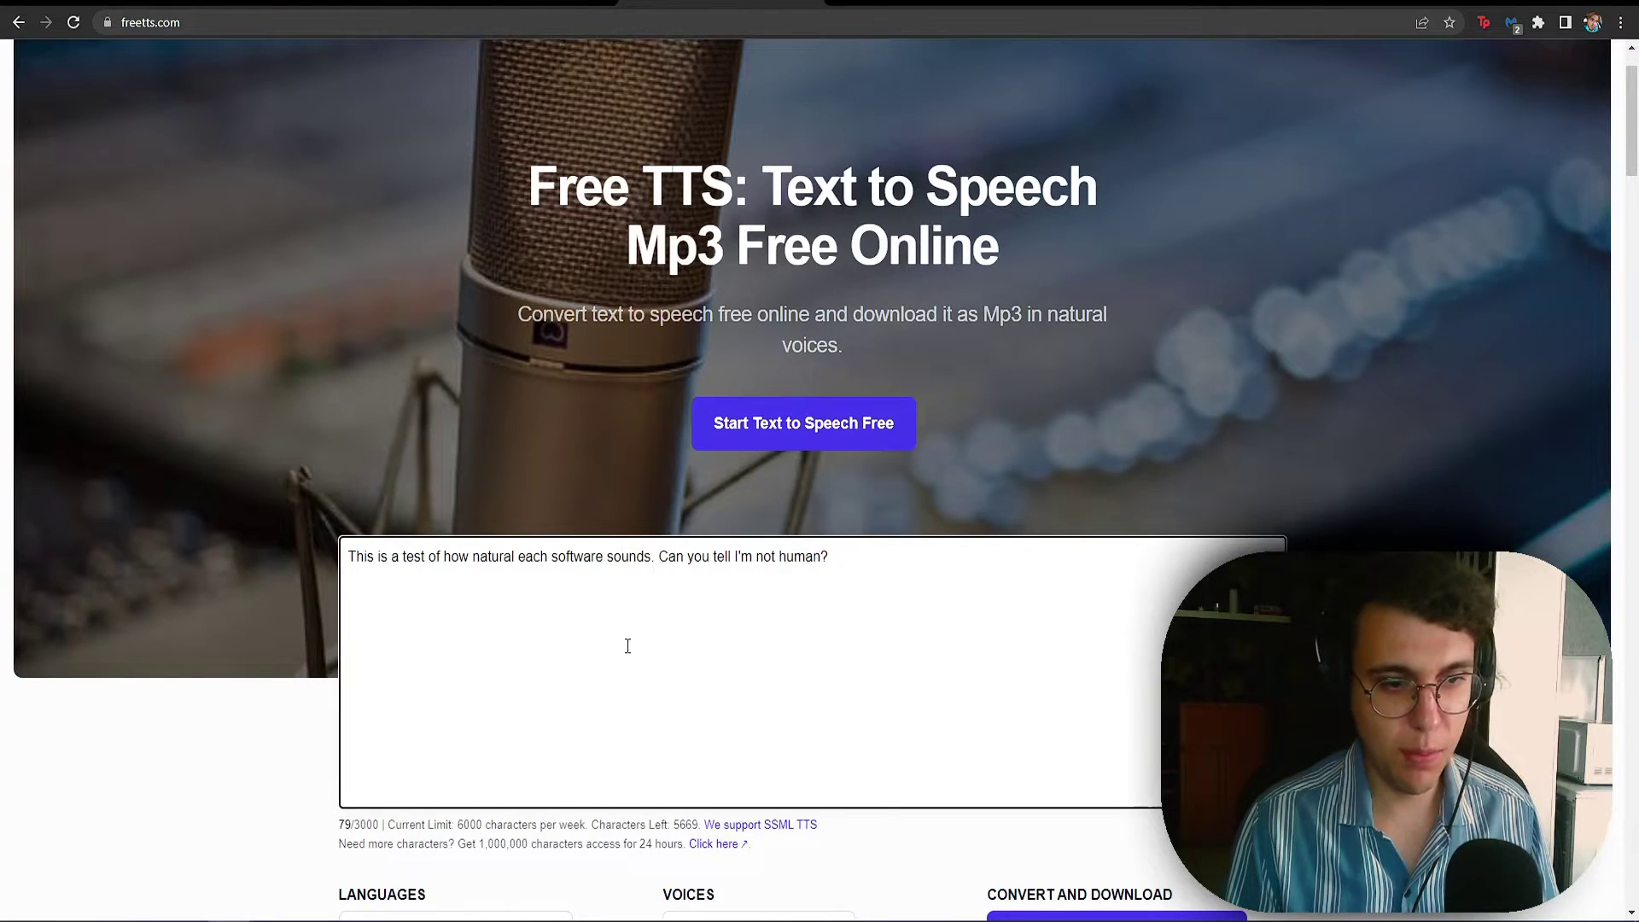
pyautogui.moveTo(608, 557); pyautogui.dragTo(852, 570)
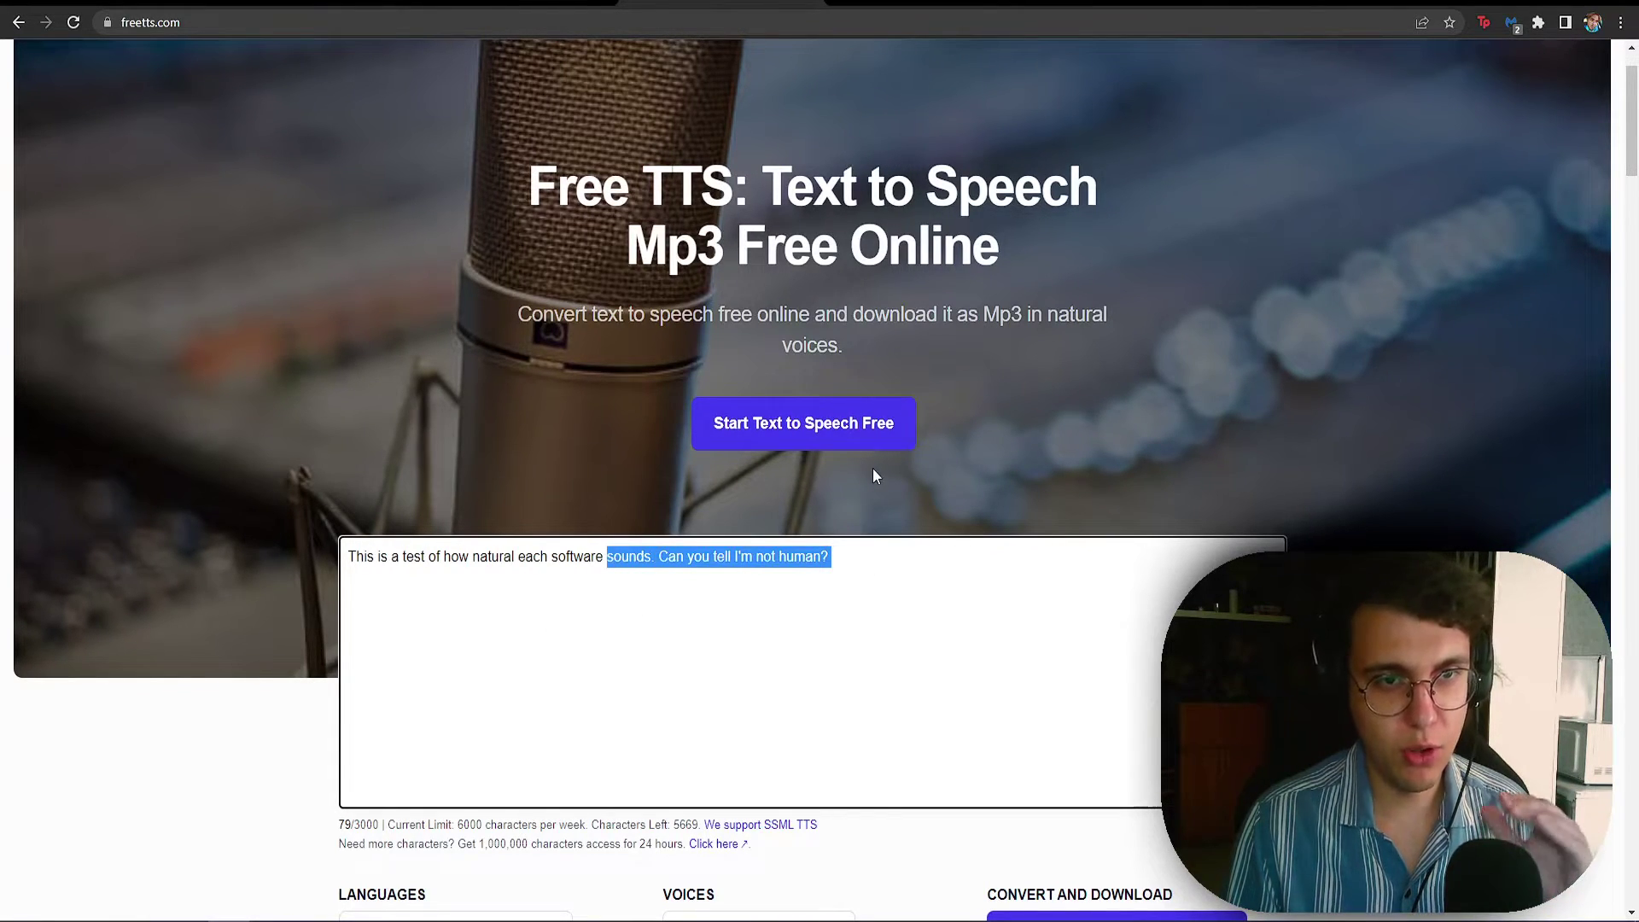
pyautogui.click(874, 574)
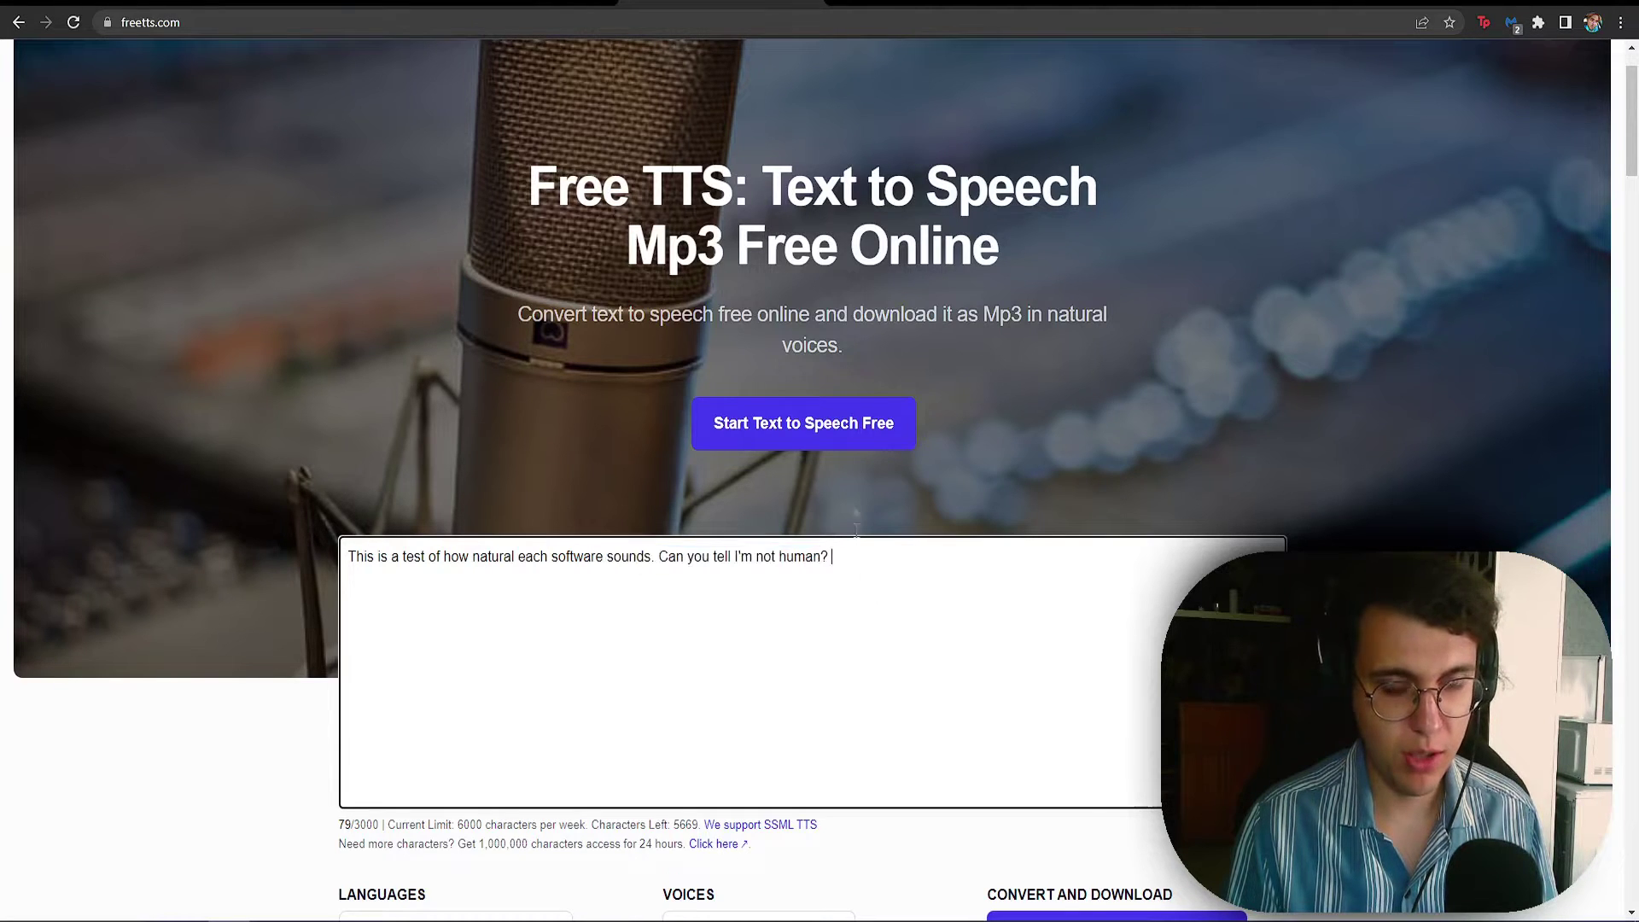
pyautogui.click(905, 3)
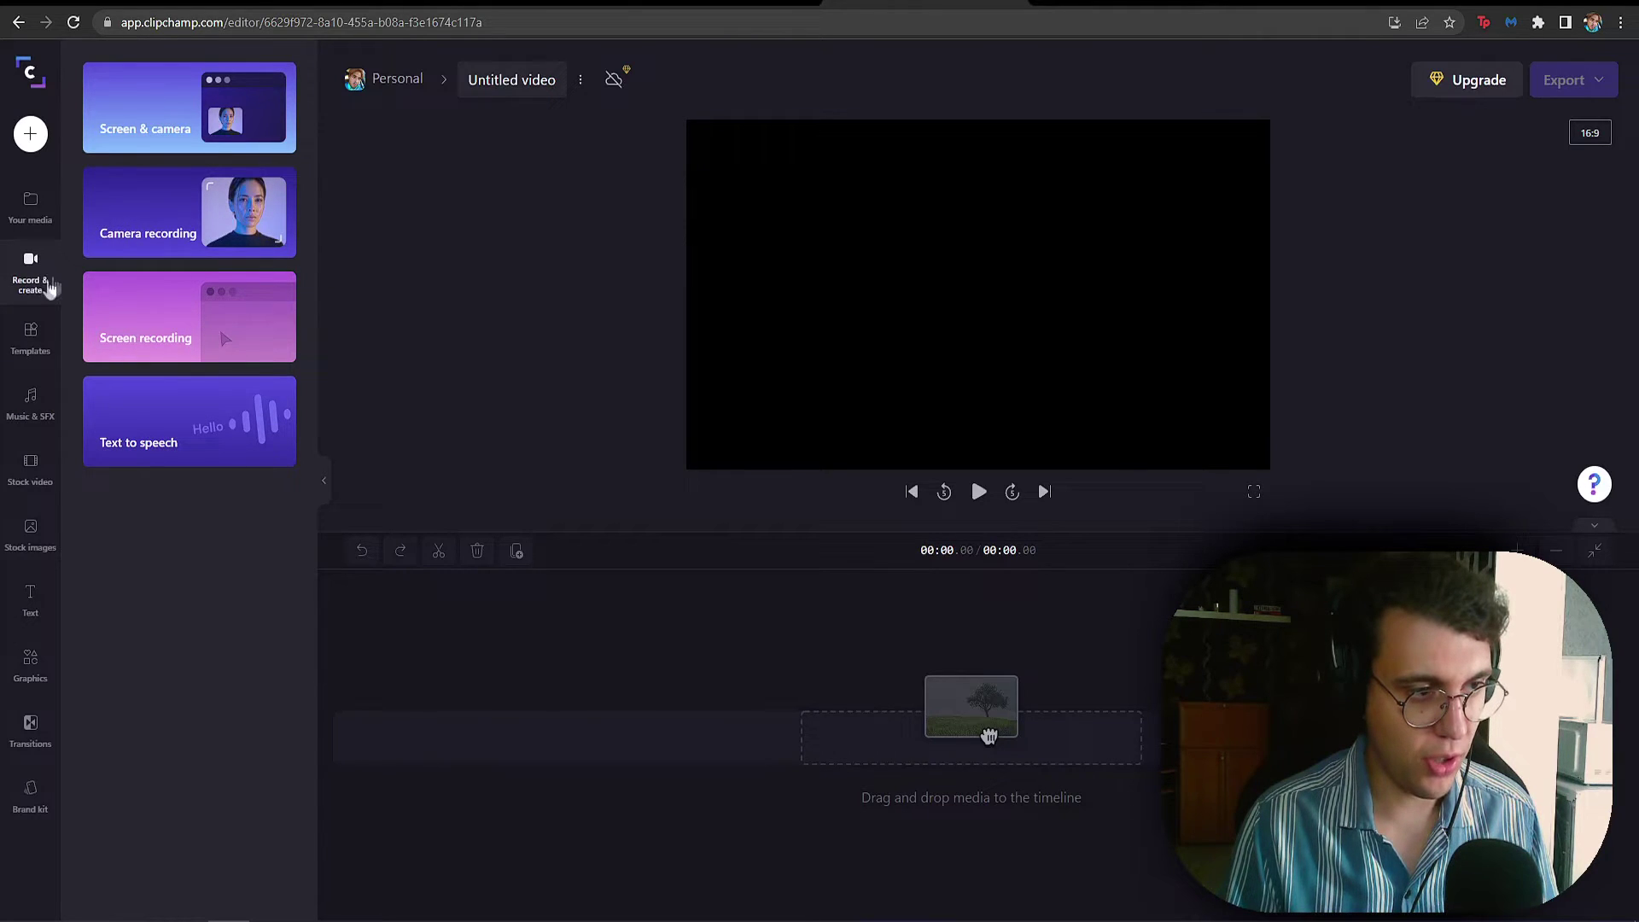
# - Open Clipchamp's Text to speech dialog from the Record & create panel
pyautogui.click(179, 442)
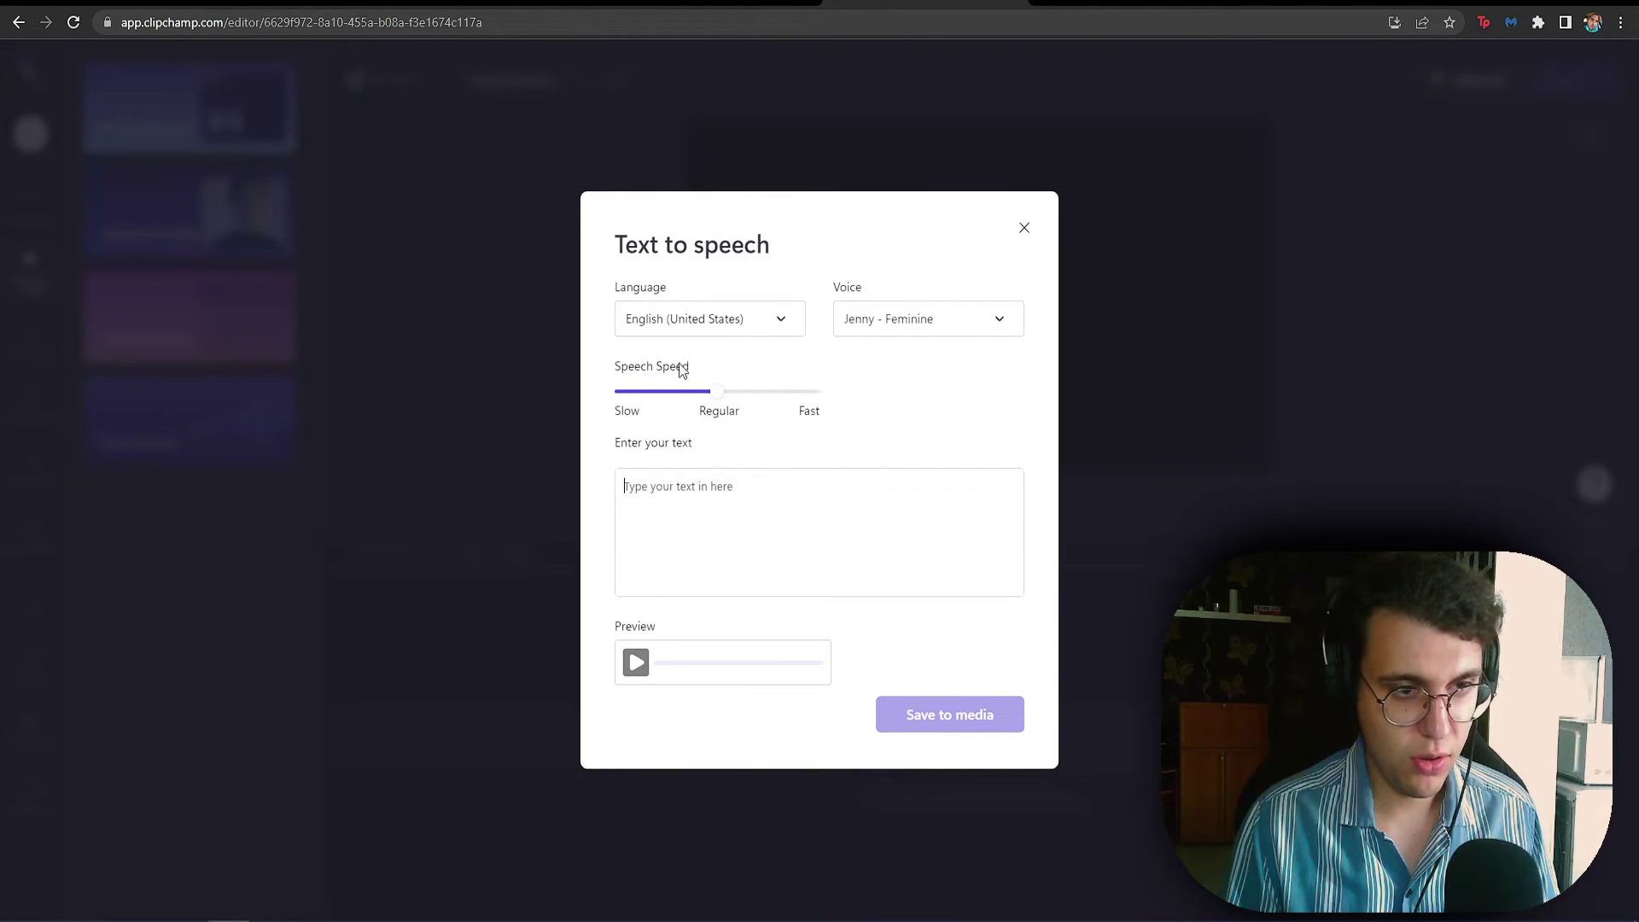
# - Set the Clipchamp text-to-speech voice to Tony - Masculine
pyautogui.click(738, 322)
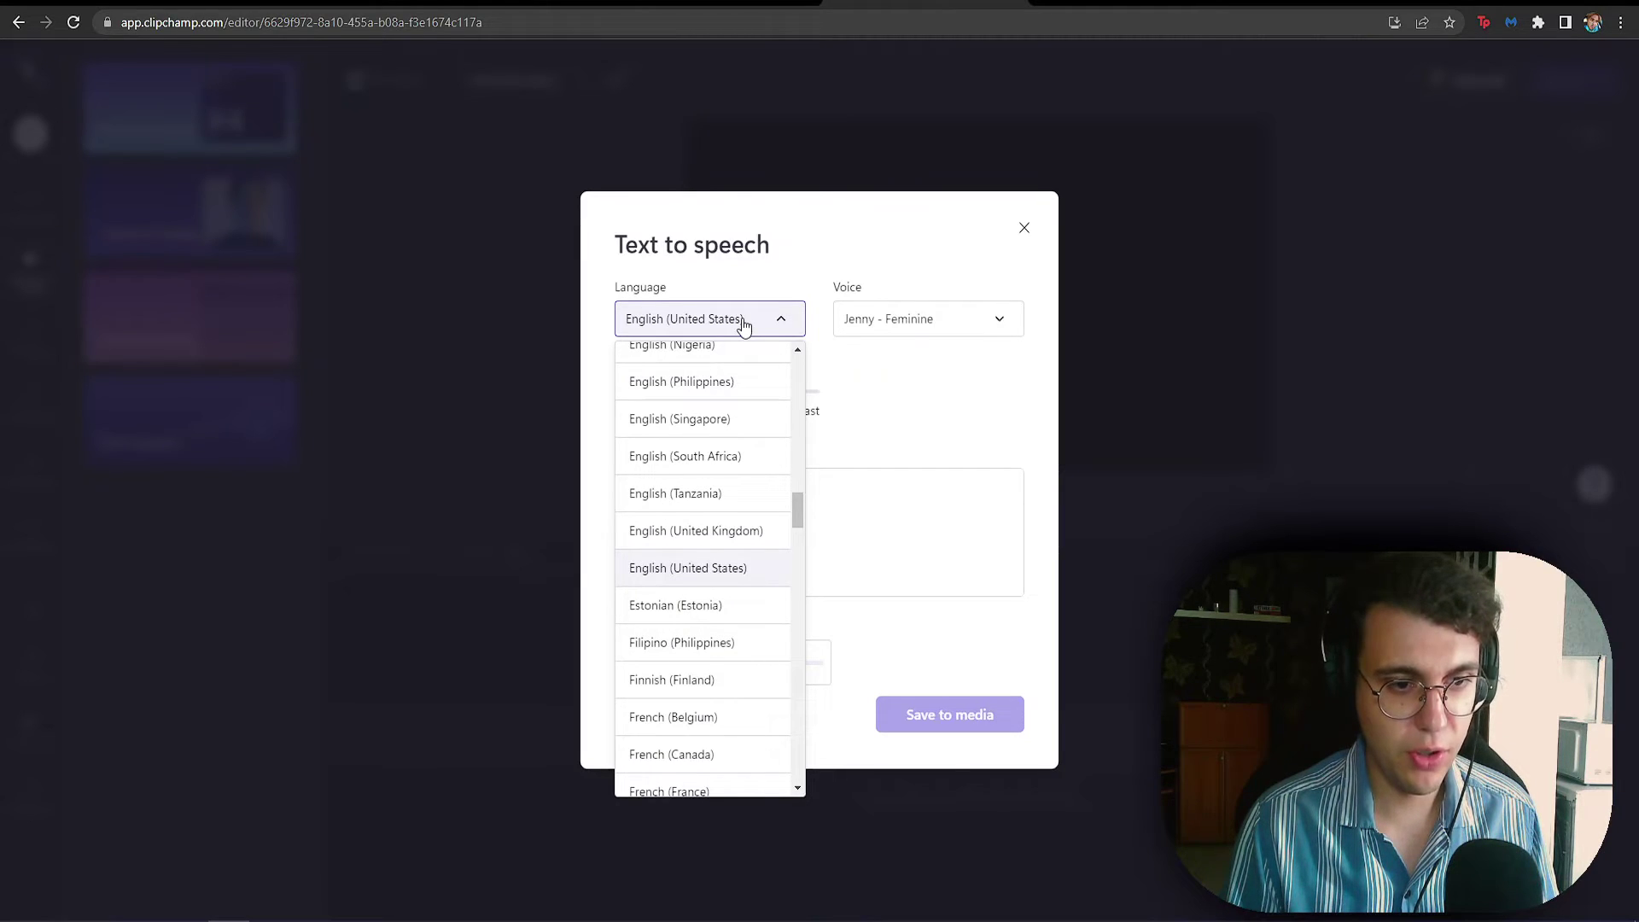
pyautogui.click(742, 322)
pyautogui.click(911, 322)
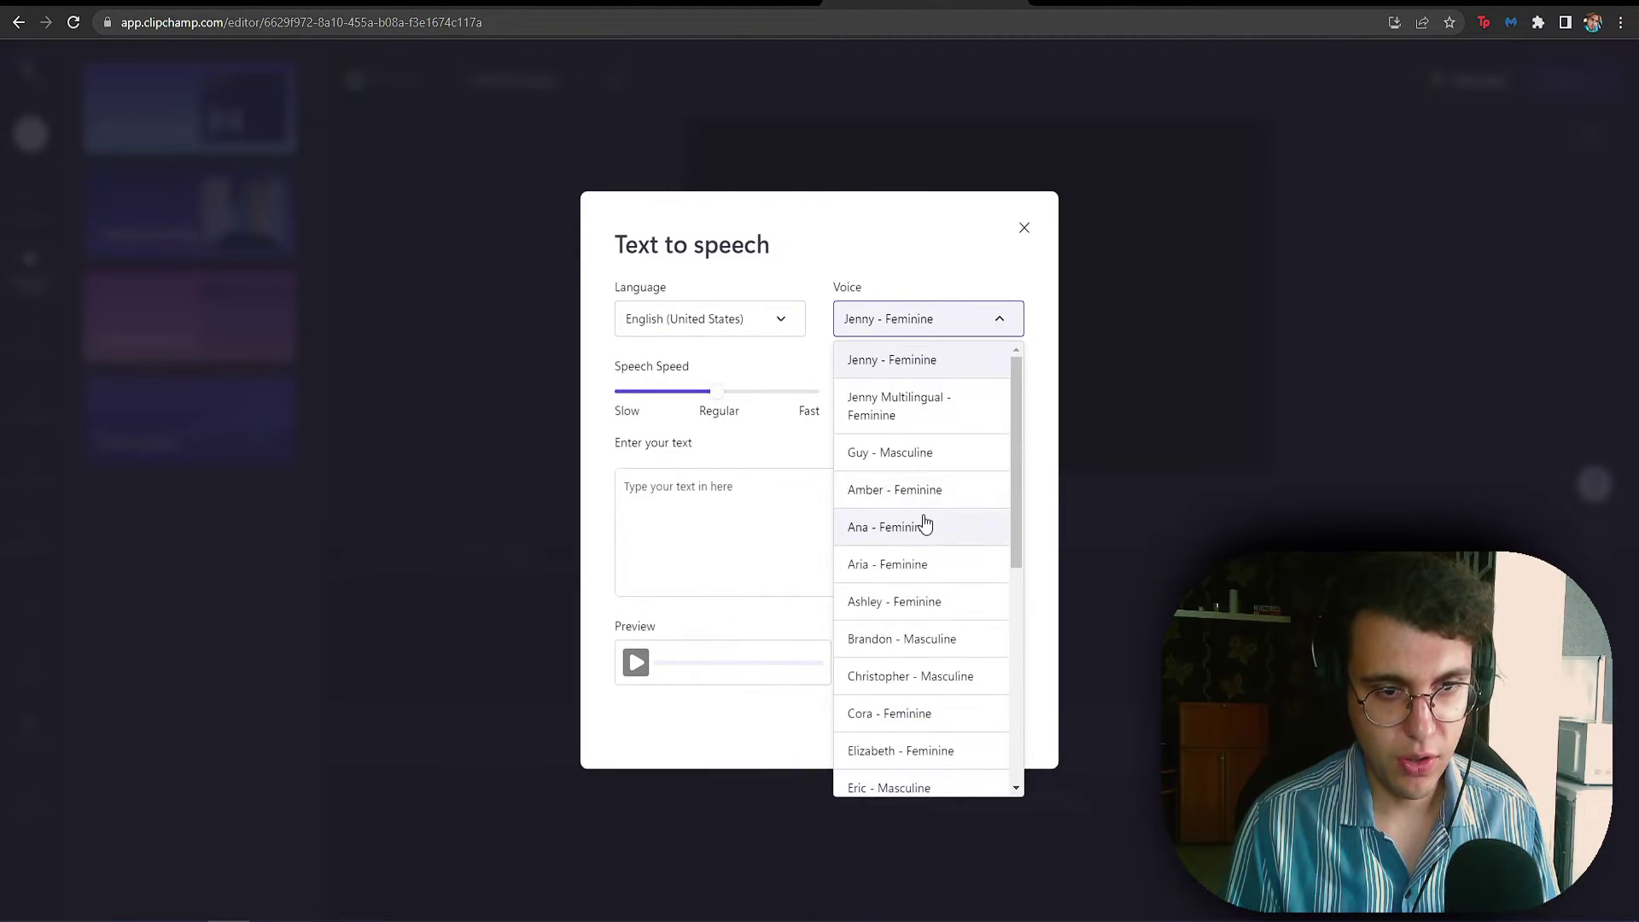
pyautogui.scroll(-5, 925, 523)
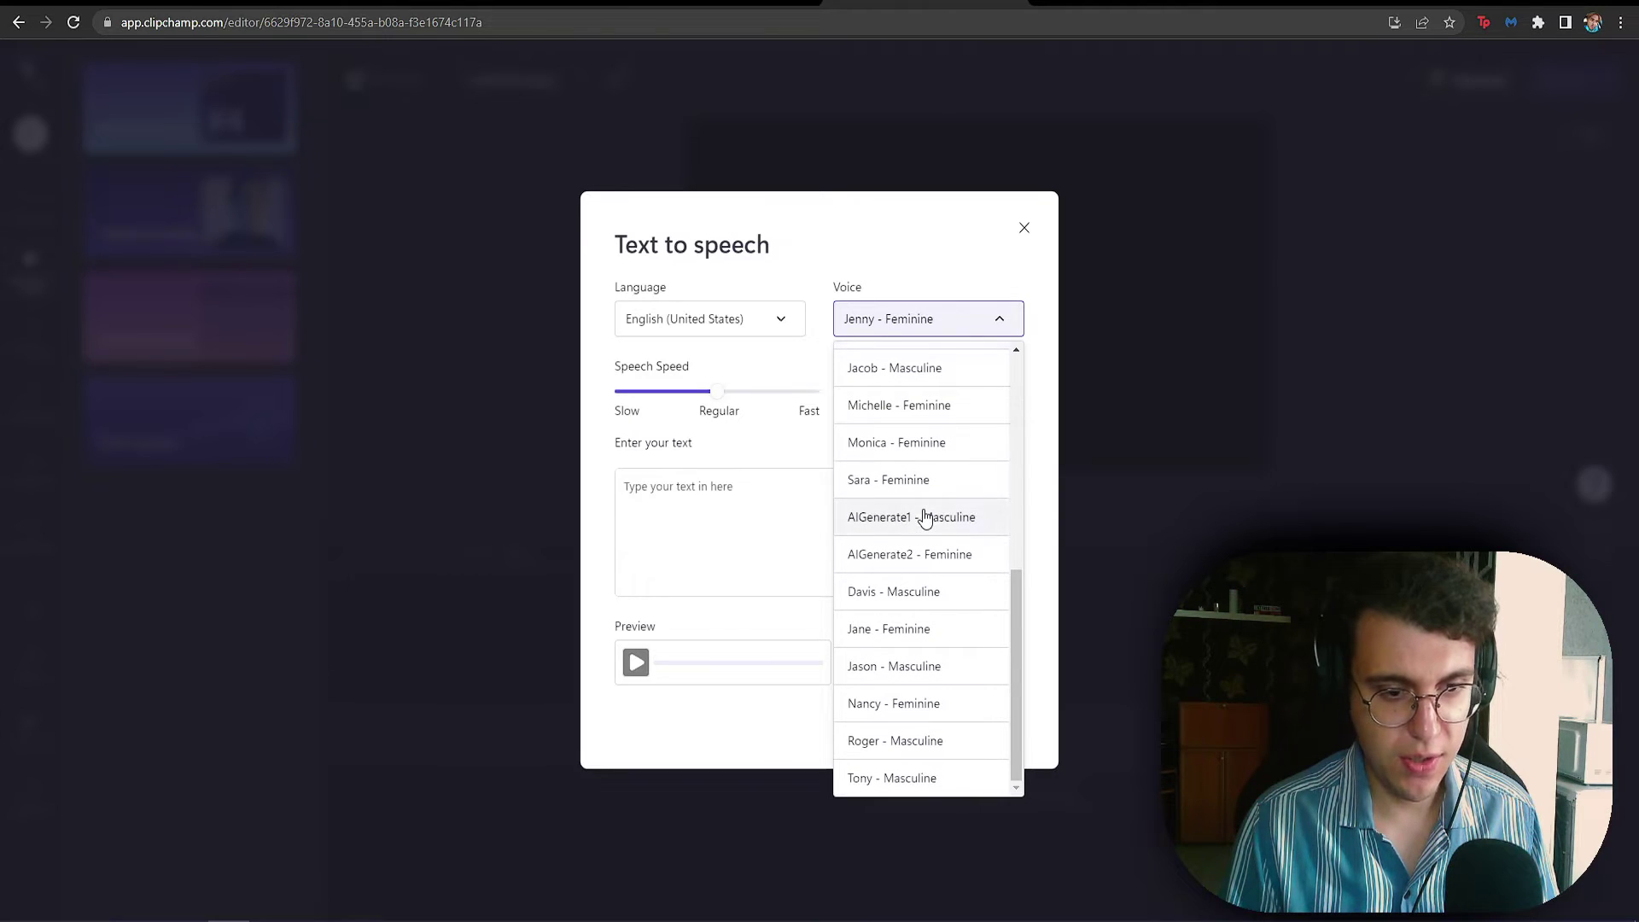
pyautogui.click(930, 785)
# - Paste the test sentence into the text box and play its preview
pyautogui.click(792, 533)
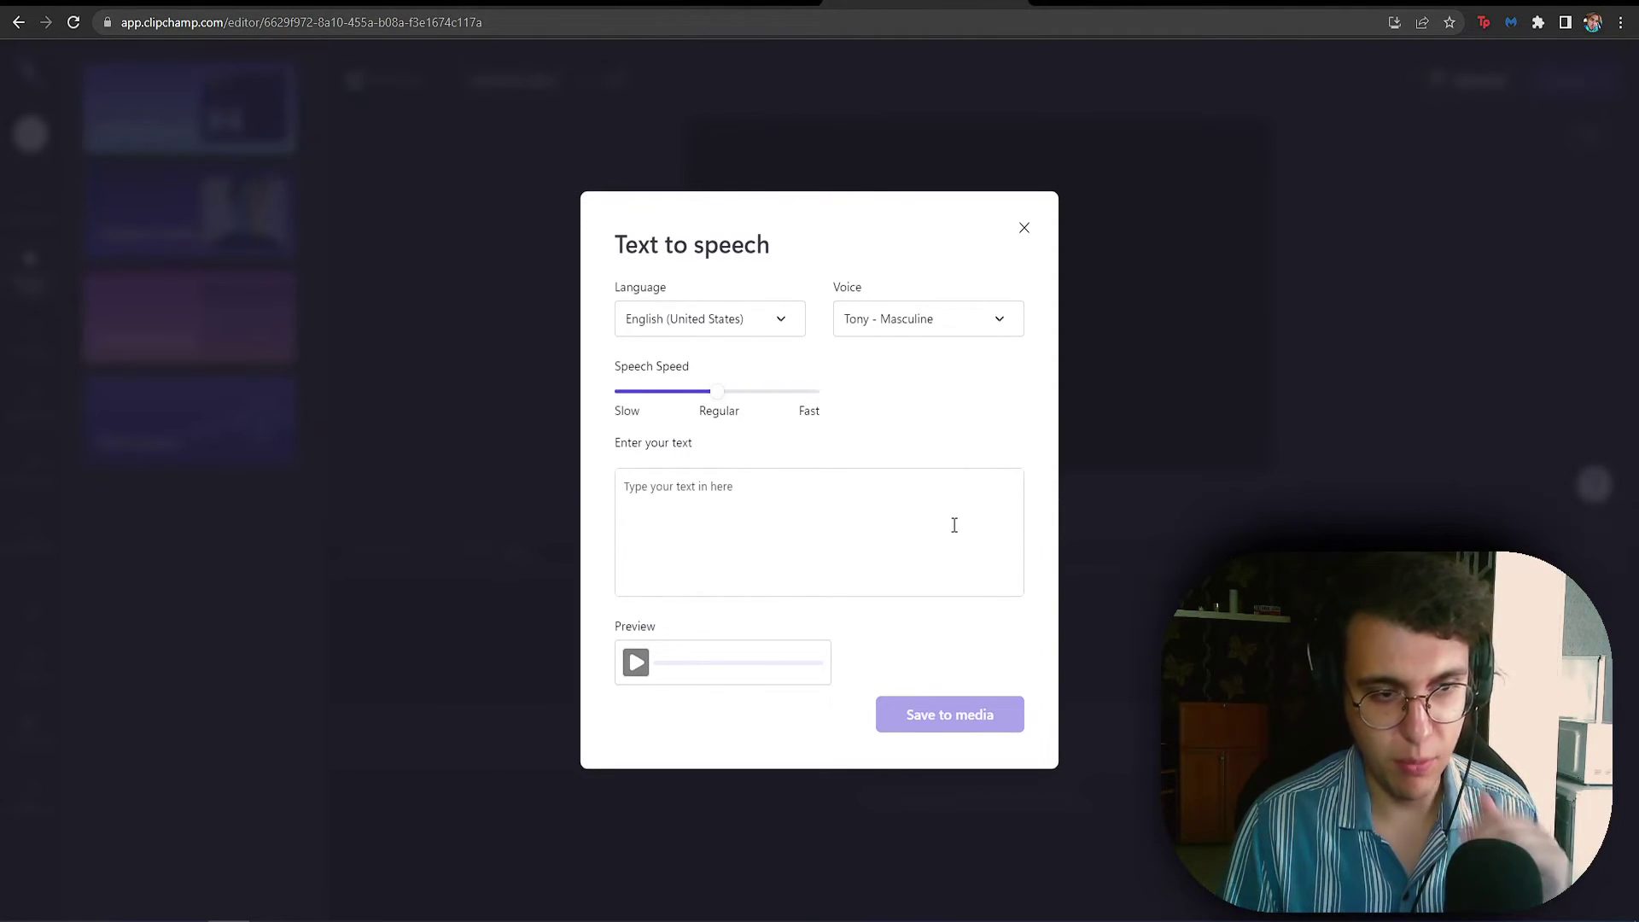
pyautogui.write("This is a test of how natural each software sounds. Can you tell I'm not human?")
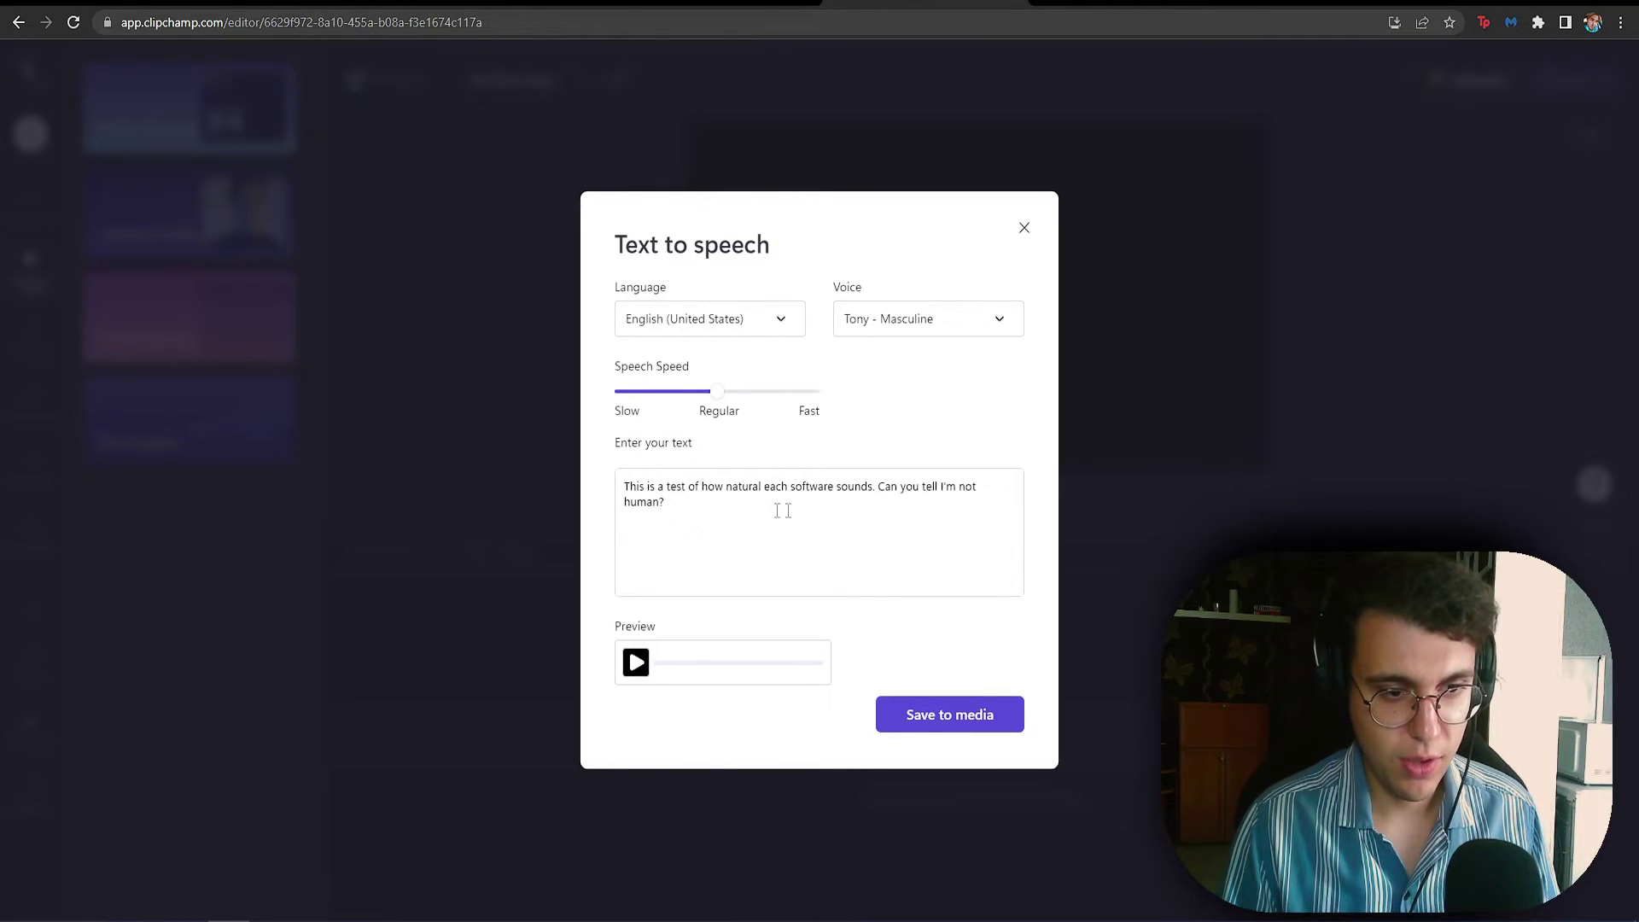
pyautogui.hotkey('ctrl', 'a')
pyautogui.click(664, 504)
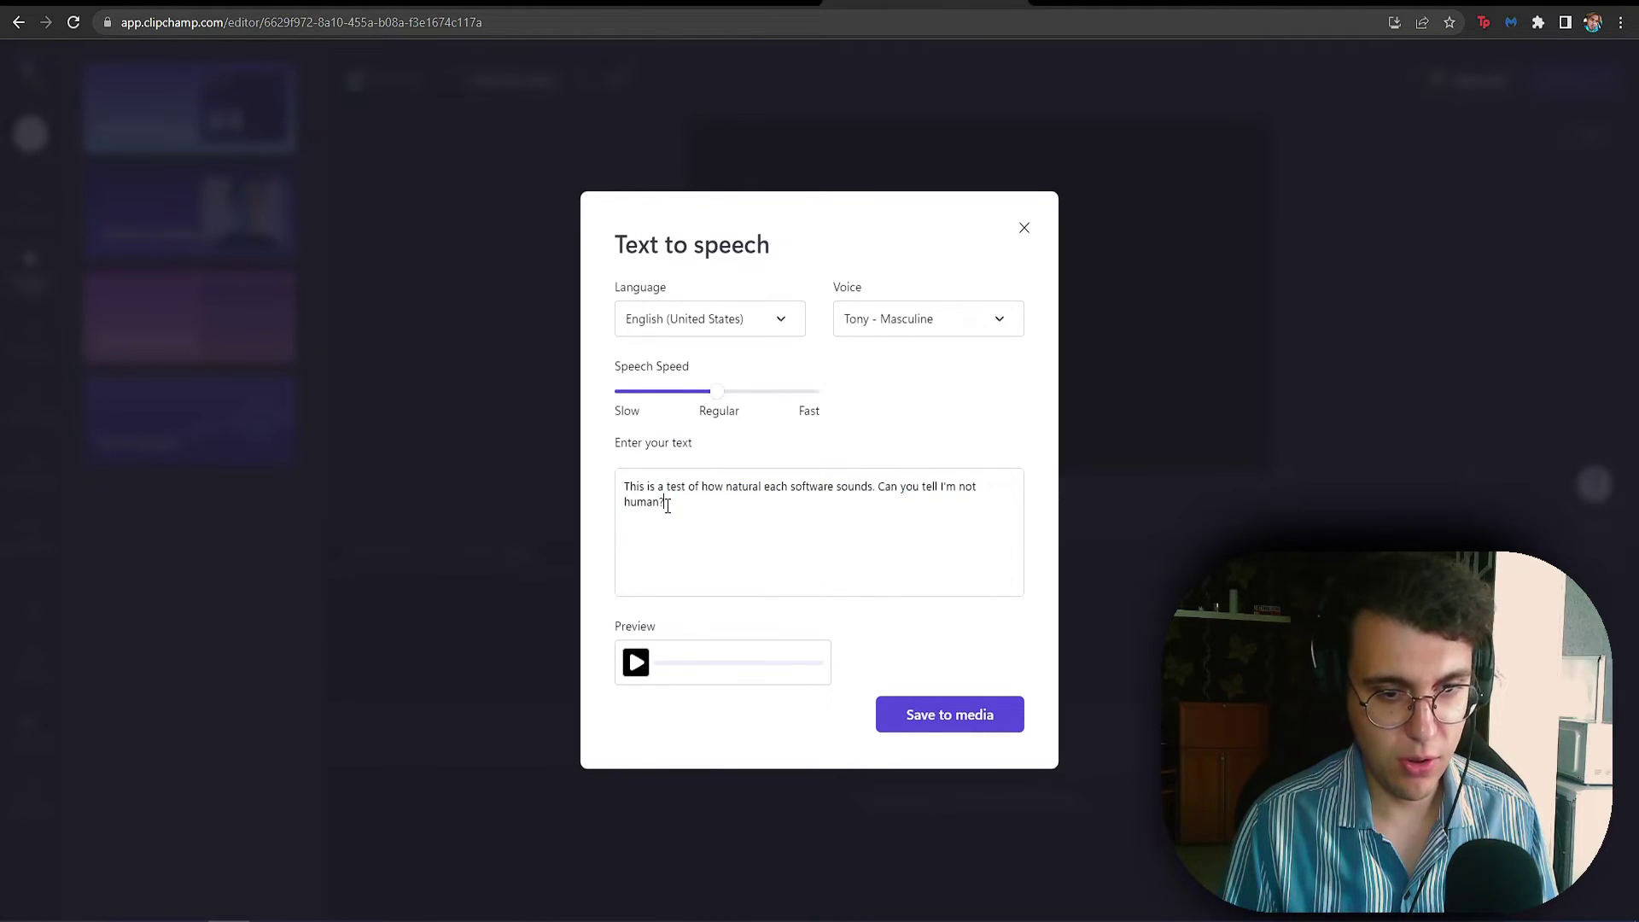
pyautogui.click(636, 664)
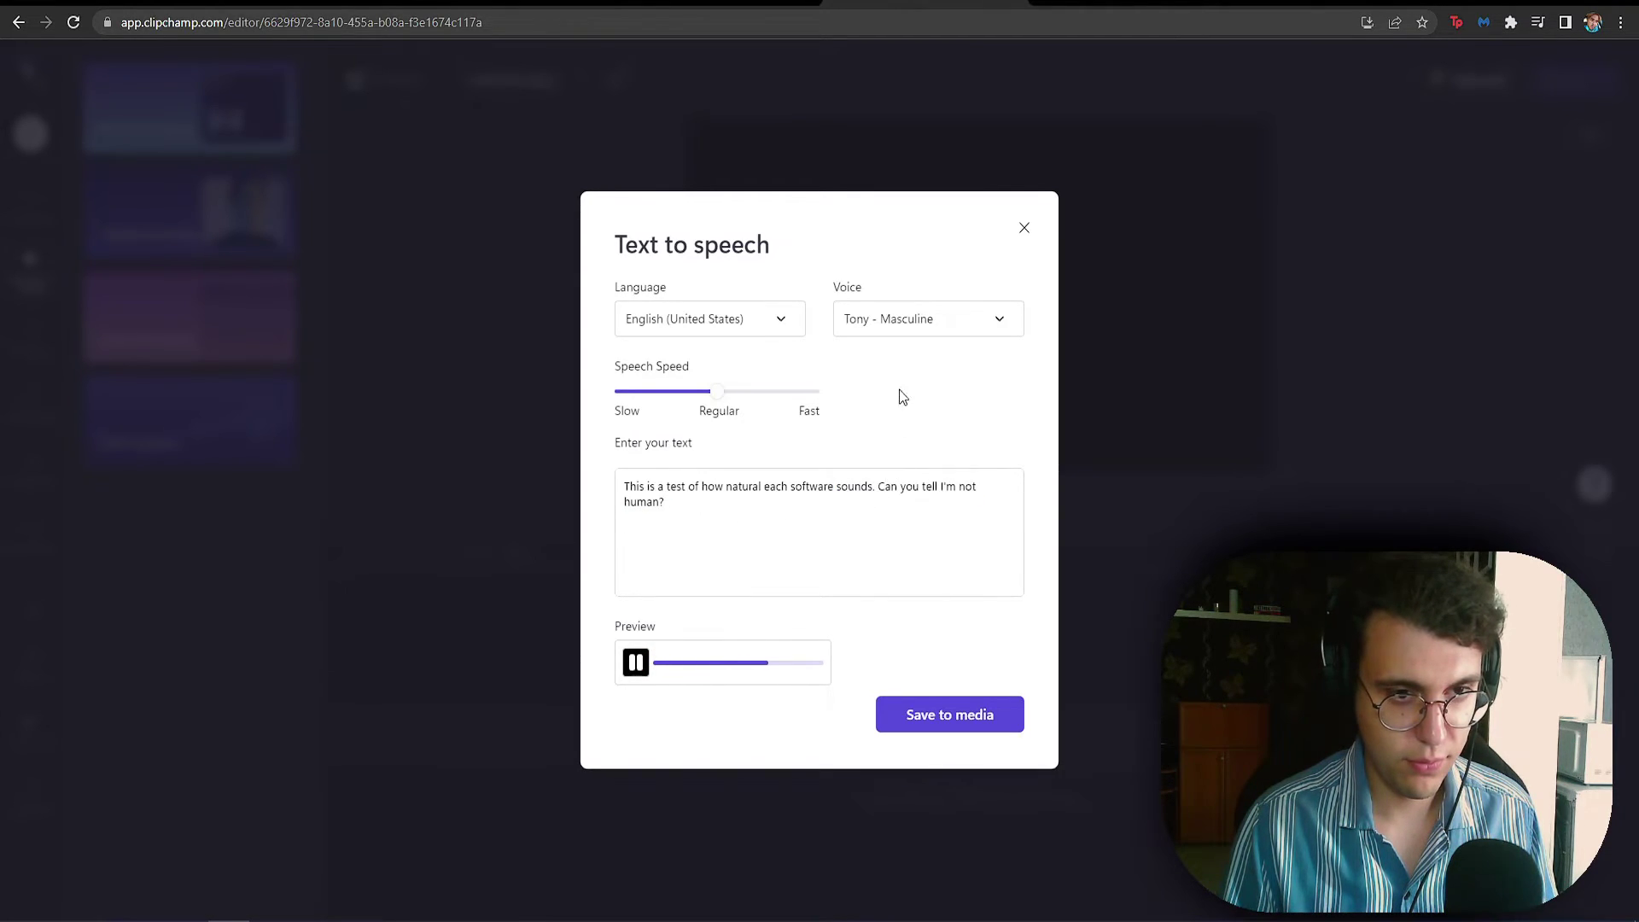
# - Try the Sara - Feminine voice, then preview the sentence with Monica - Feminine
pyautogui.click(903, 330)
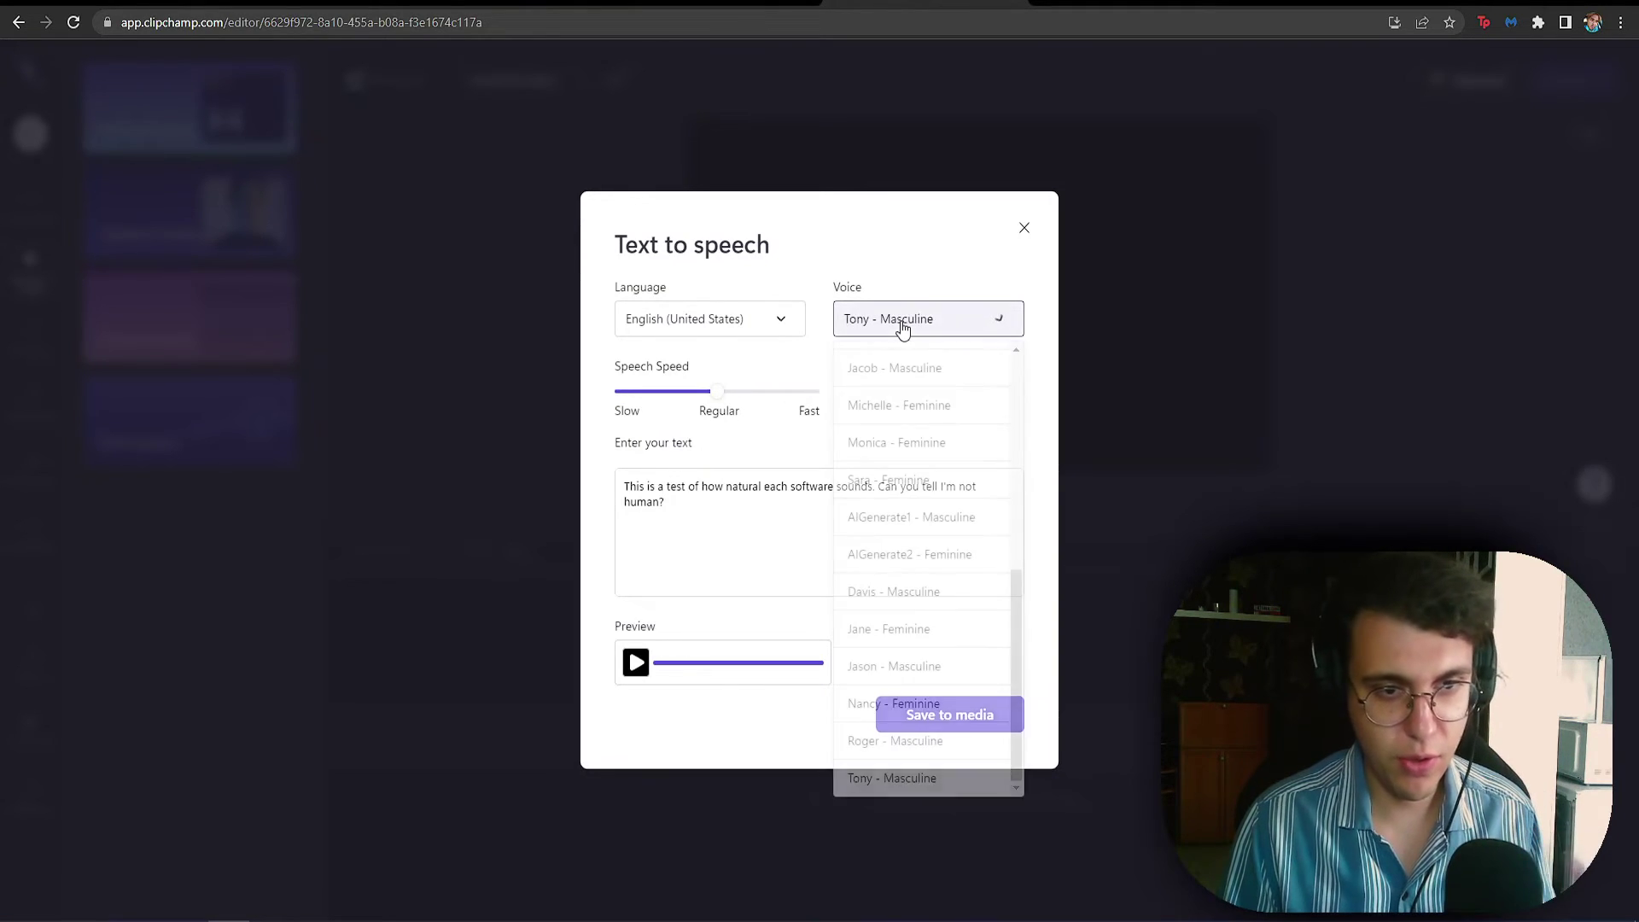
pyautogui.click(904, 491)
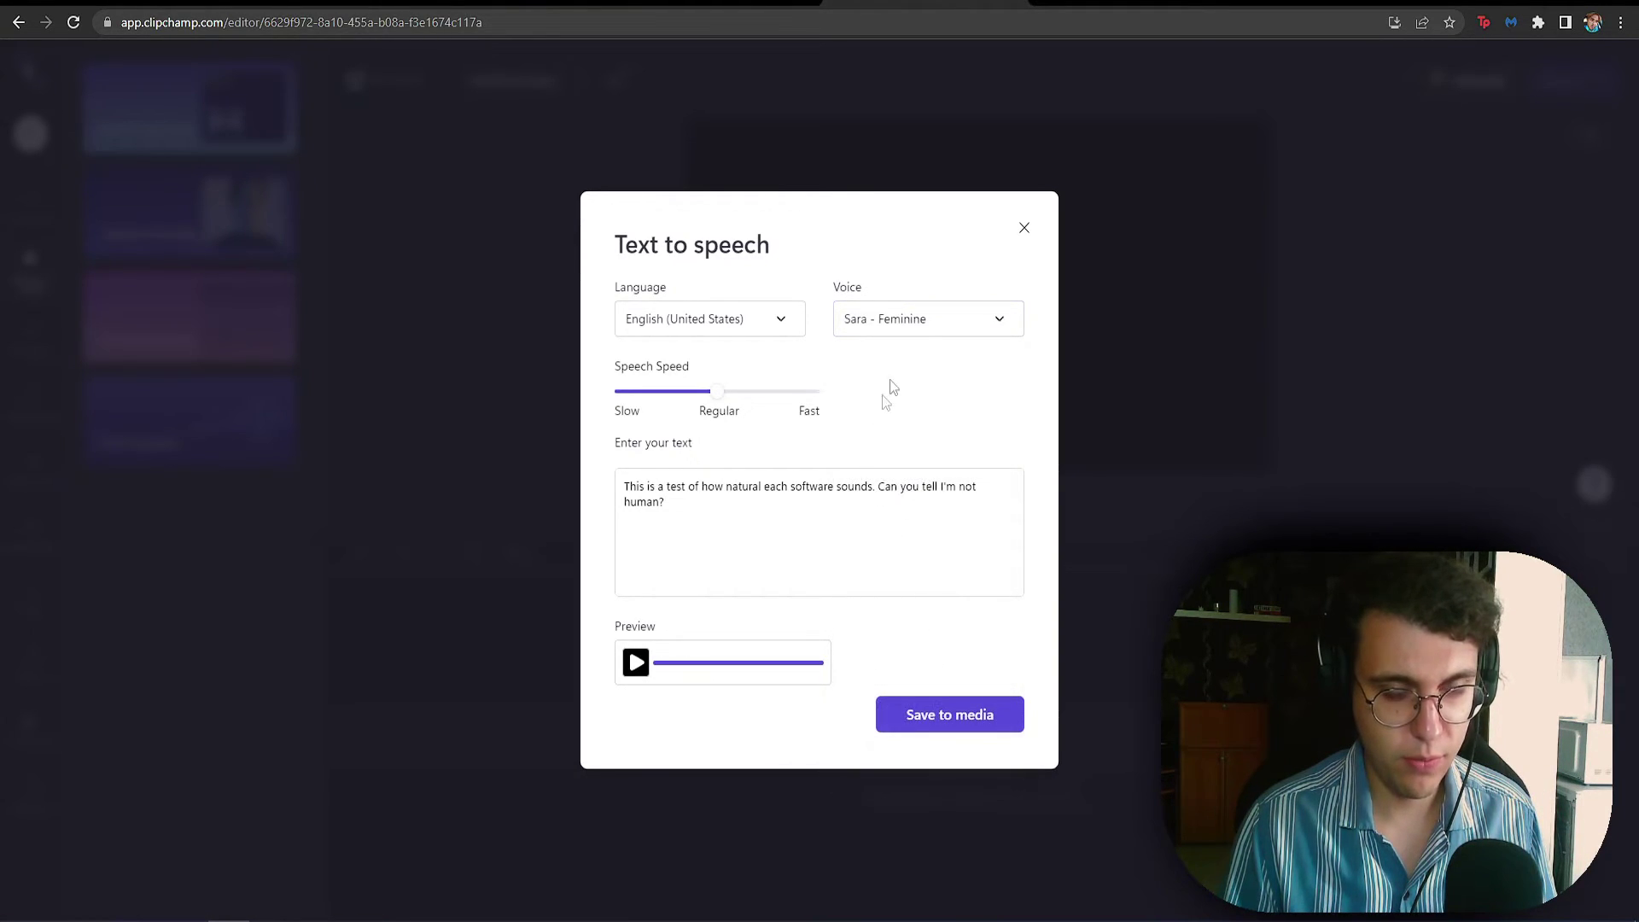
pyautogui.click(893, 323)
pyautogui.click(879, 534)
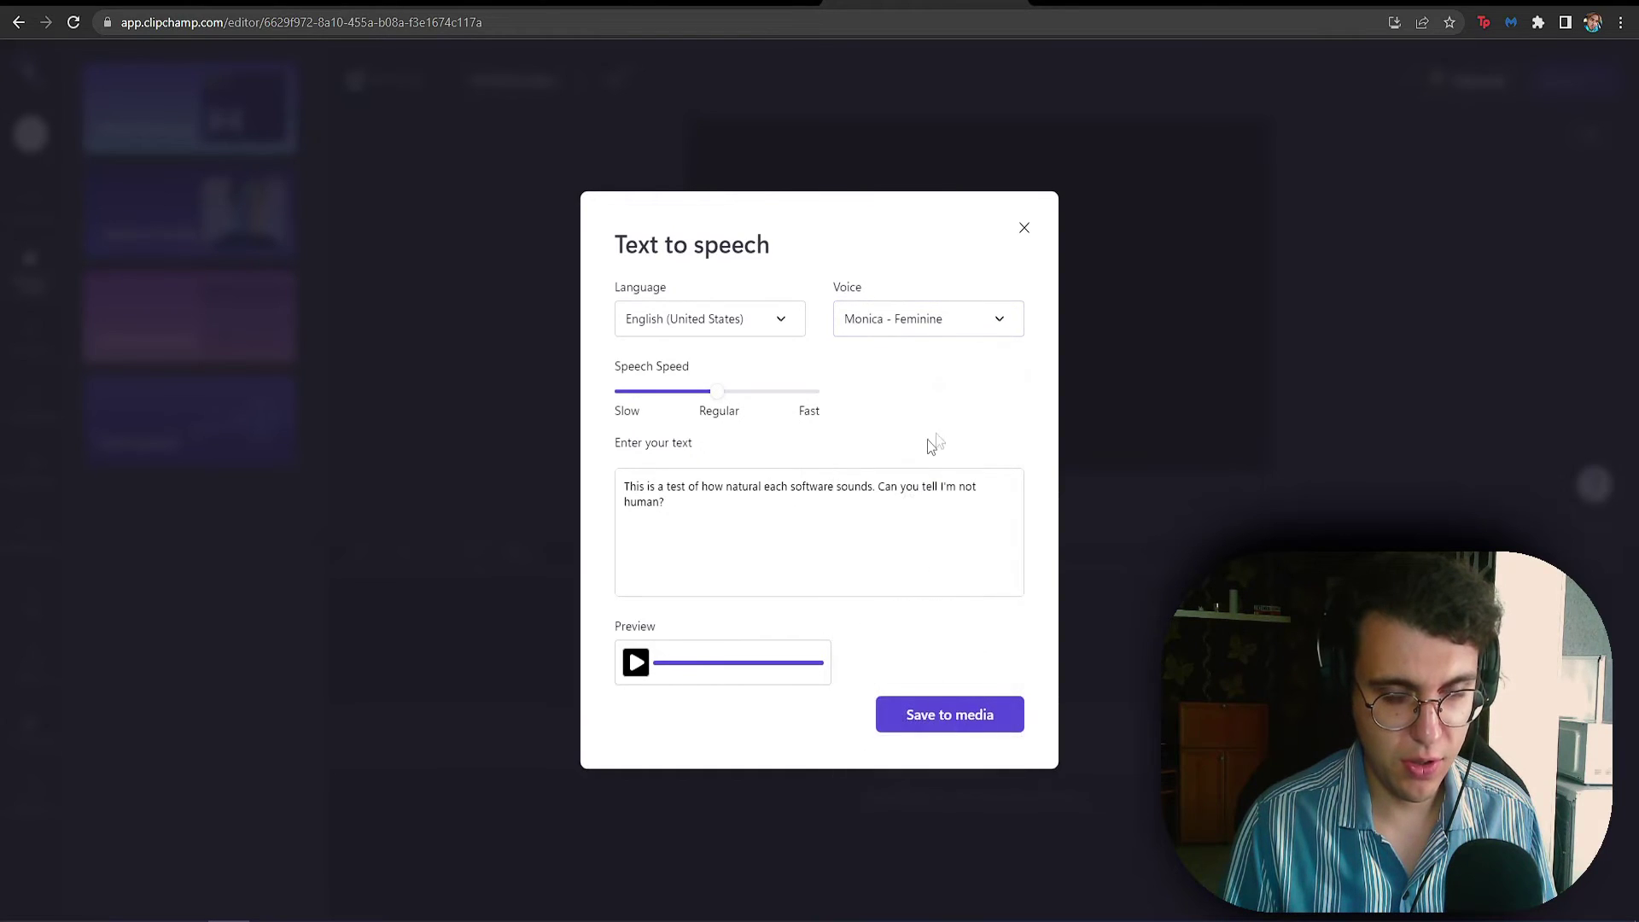
pyautogui.click(637, 664)
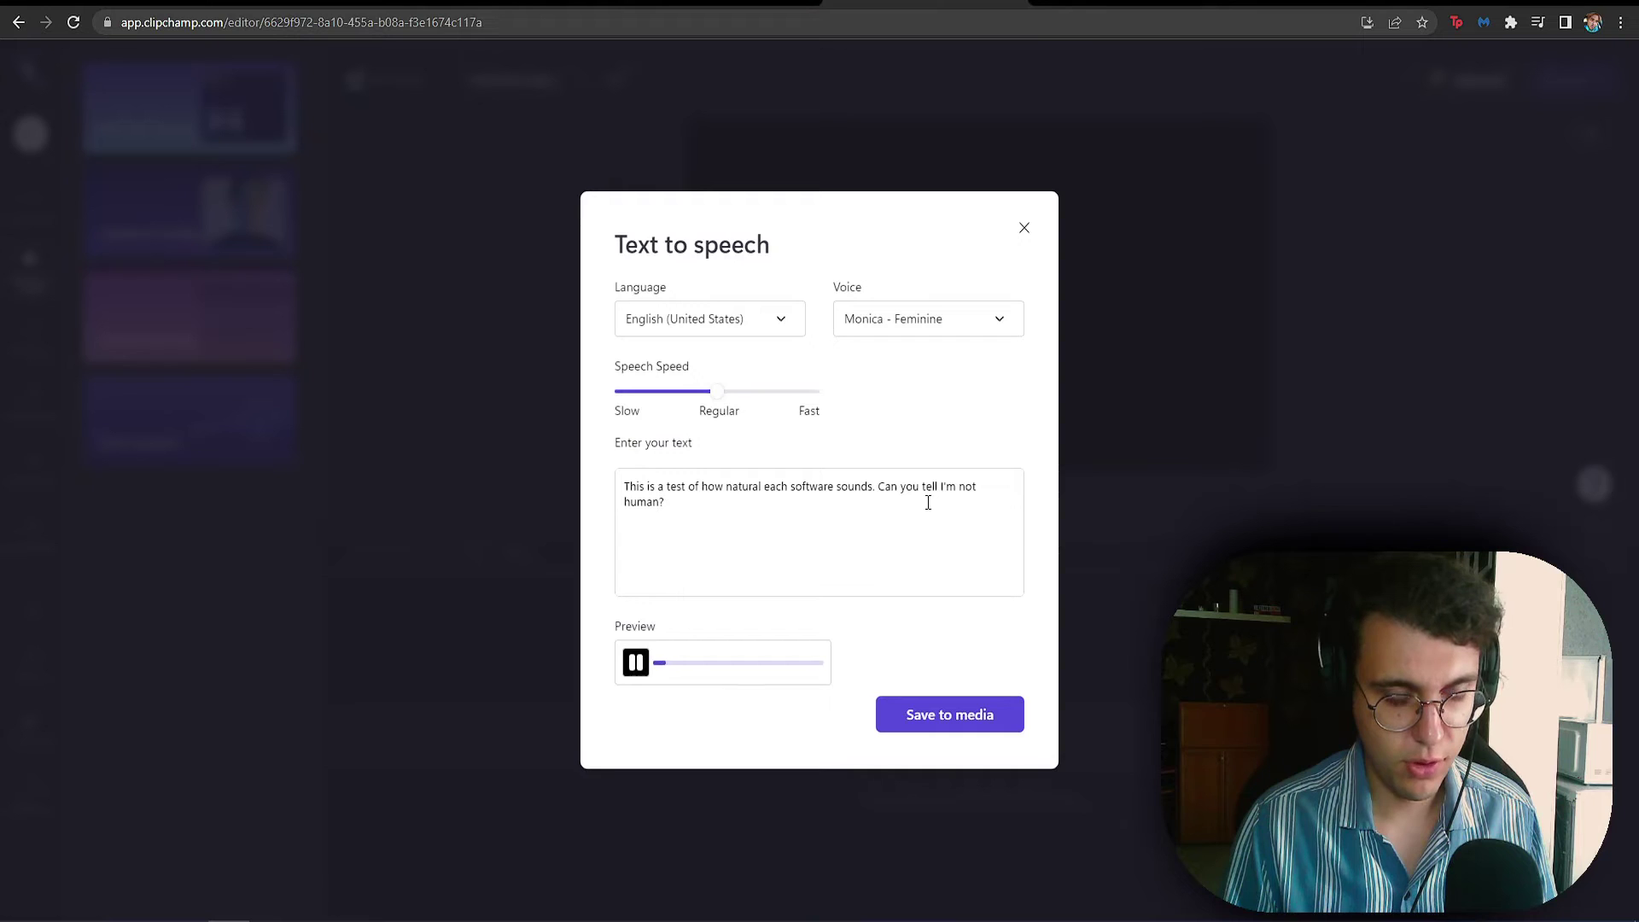
# - Switch the voice to Brandon - Masculine and preview the sentence
pyautogui.moveTo(928, 503); pyautogui.dragTo(860, 495)
pyautogui.click(860, 496)
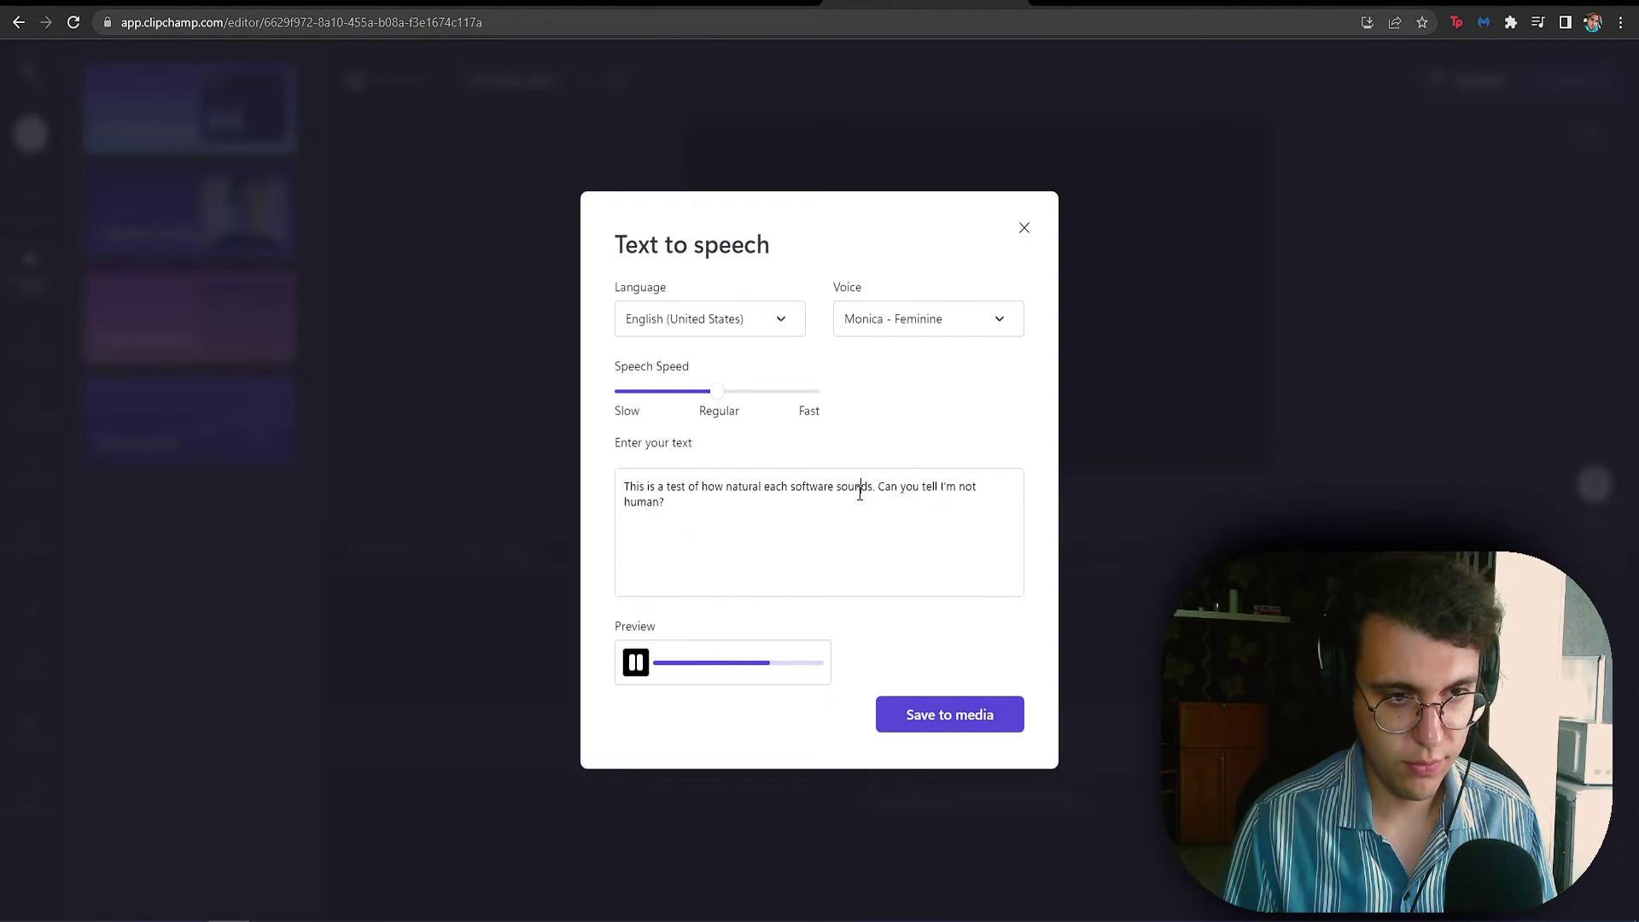
pyautogui.click(878, 329)
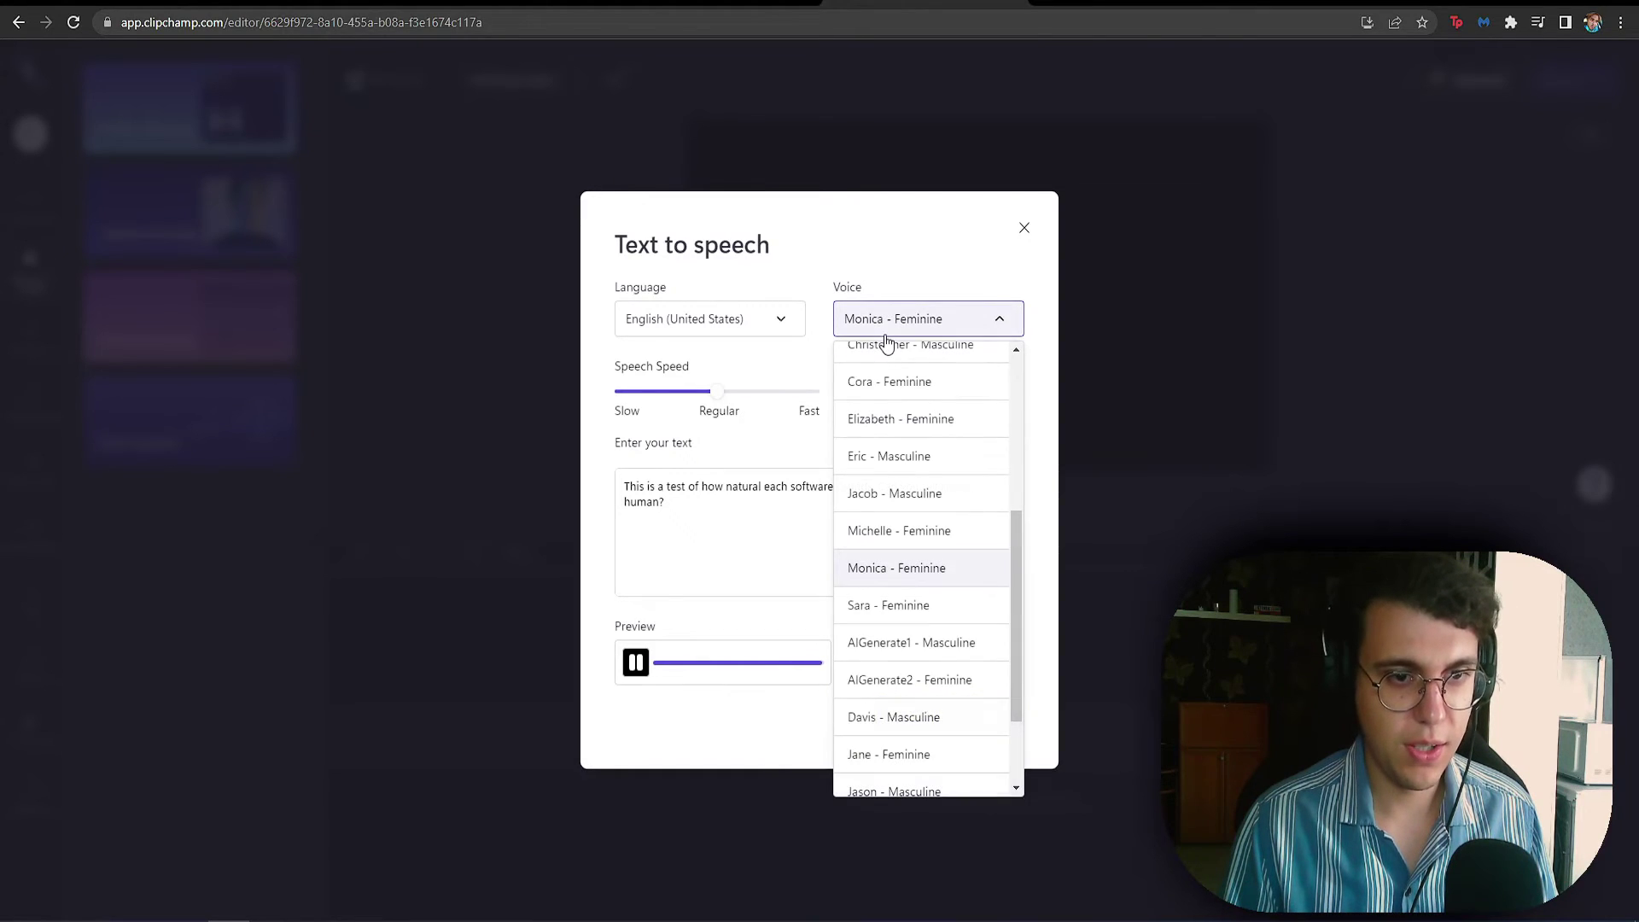
pyautogui.scroll(5, 933, 451)
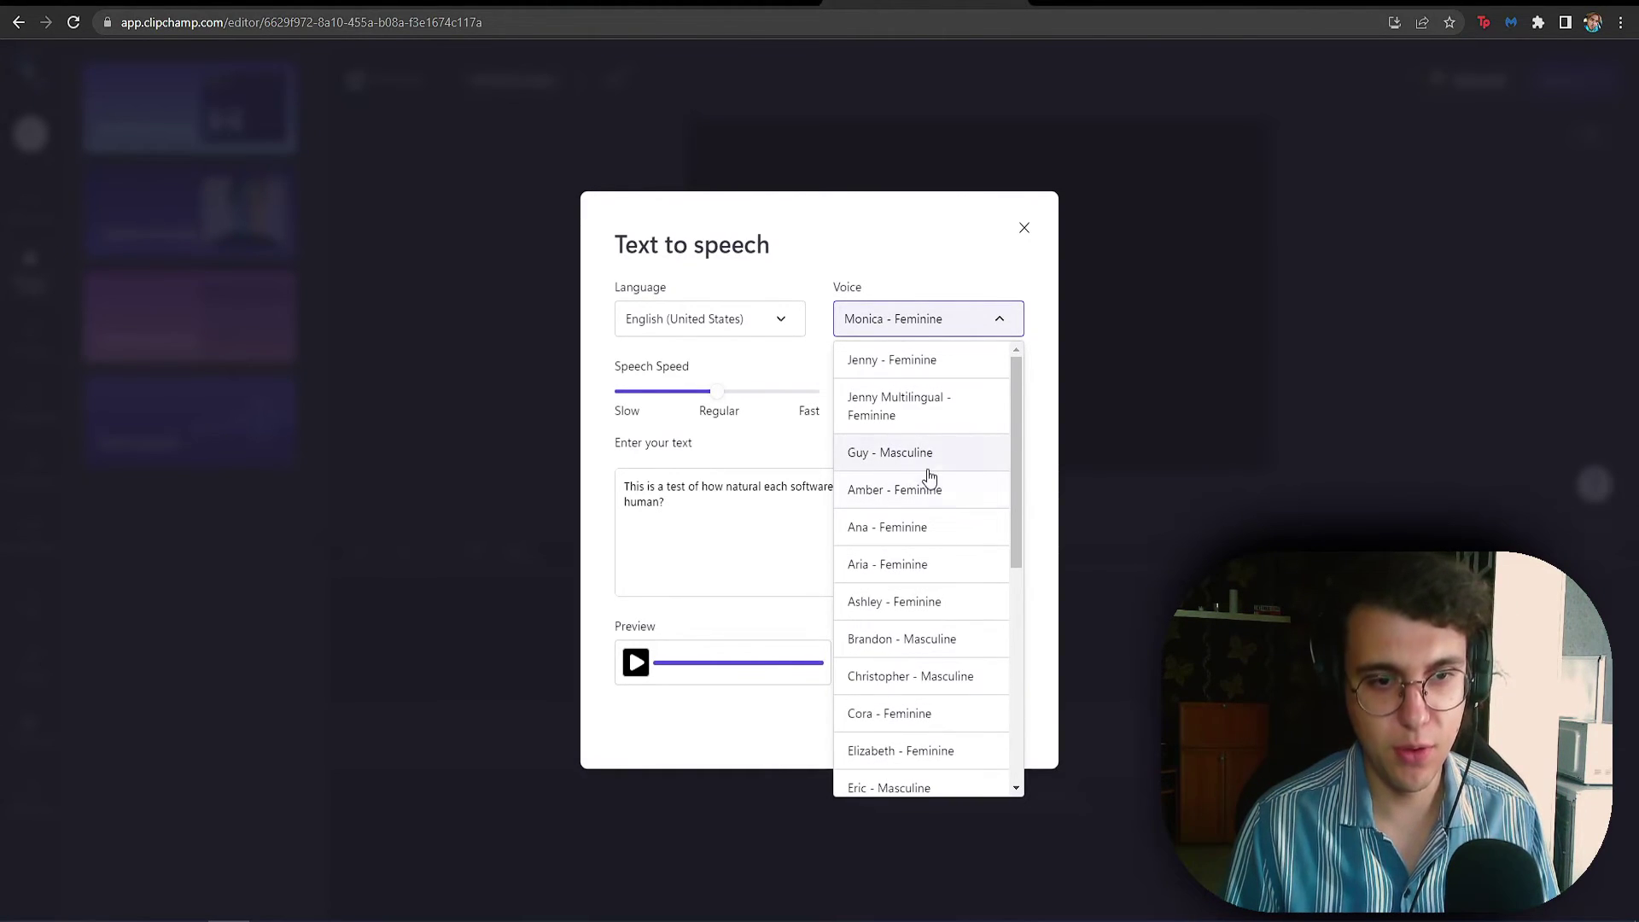
pyautogui.click(939, 642)
pyautogui.click(636, 663)
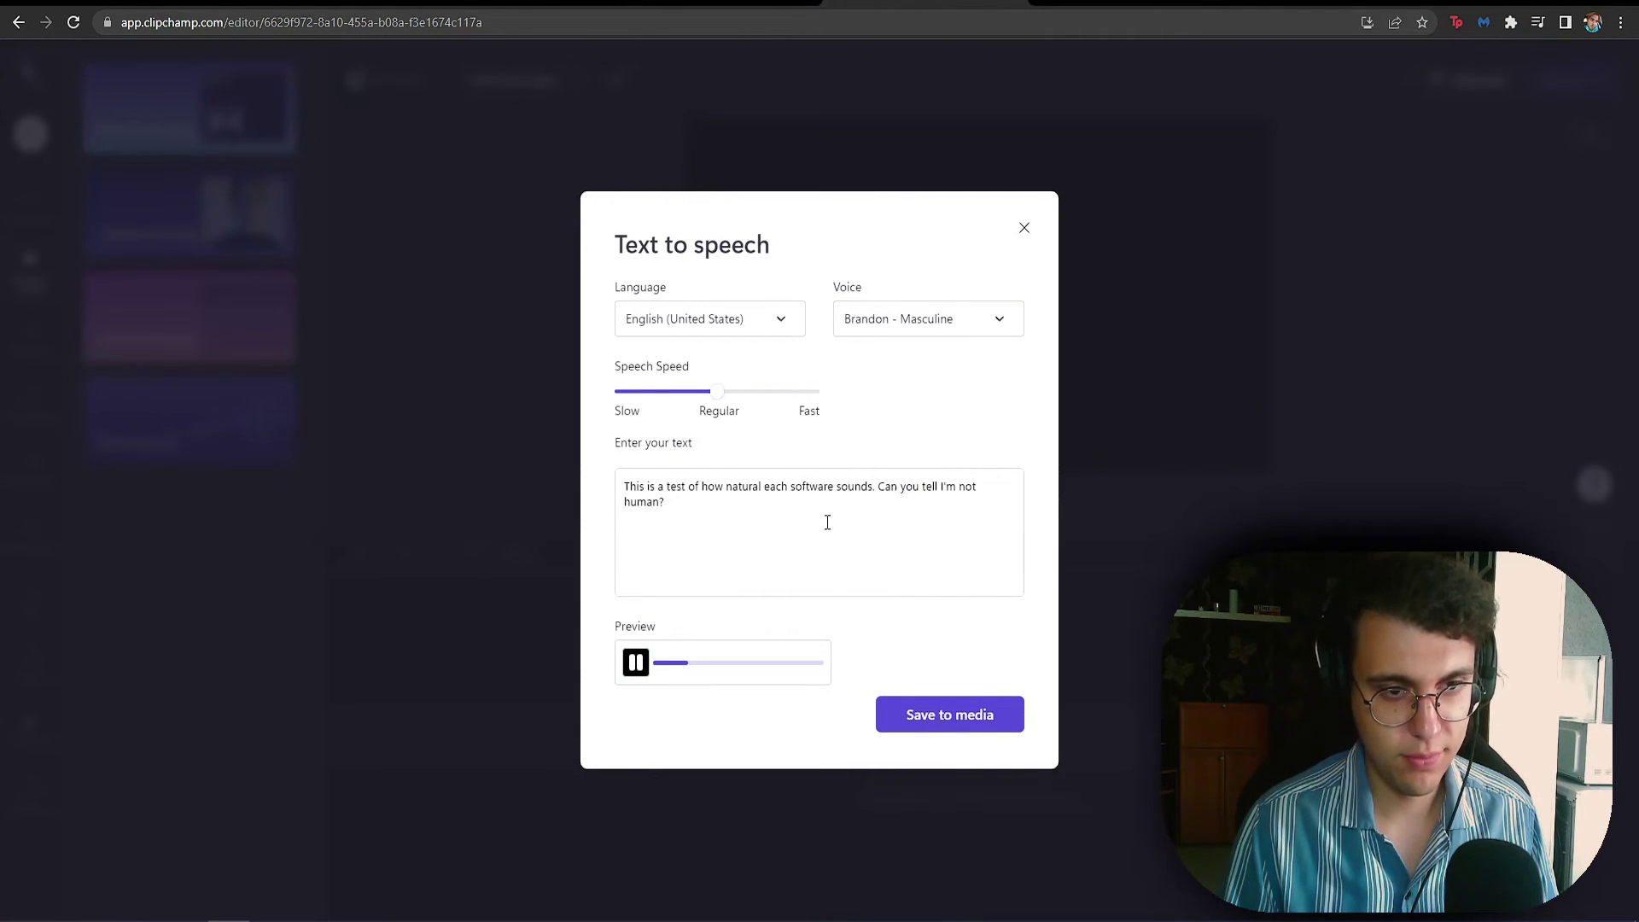
# - Save the Brandon - Masculine voiceover of the sentence to the project media
pyautogui.moveTo(666, 501); pyautogui.dragTo(603, 488)
pyautogui.click(632, 489)
pyautogui.click(651, 485)
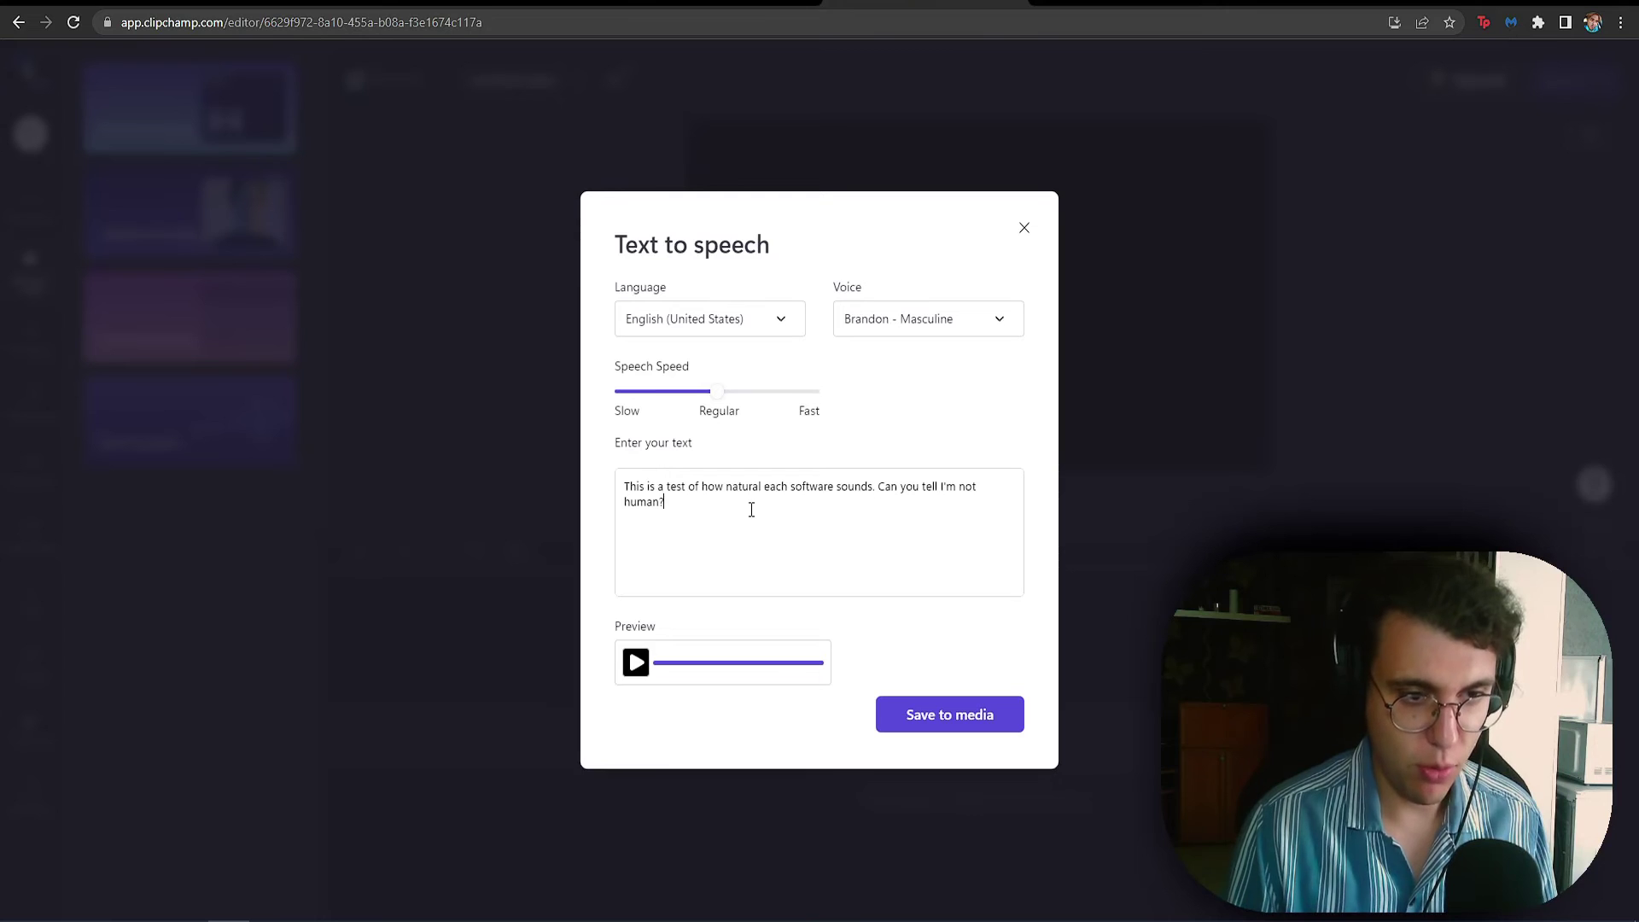
pyautogui.moveTo(688, 512)
pyautogui.mouseDown()
pyautogui.moveTo(623, 483)
pyautogui.moveTo(684, 505)
pyautogui.mouseUp()
pyautogui.click(624, 483)
pyautogui.click(683, 505)
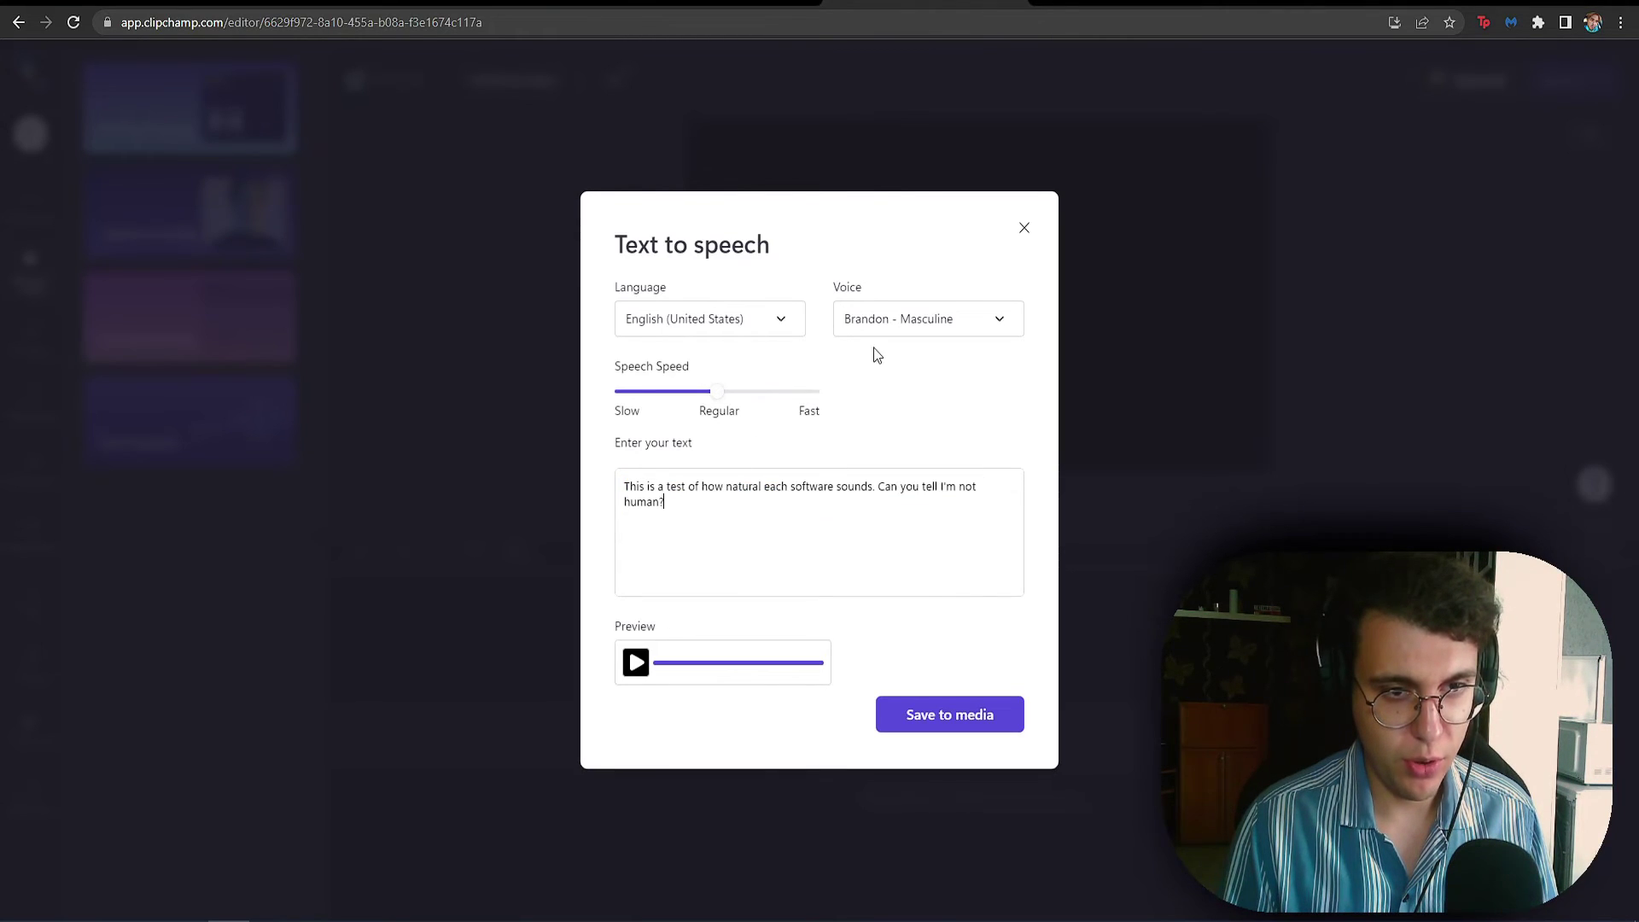
pyautogui.click(931, 725)
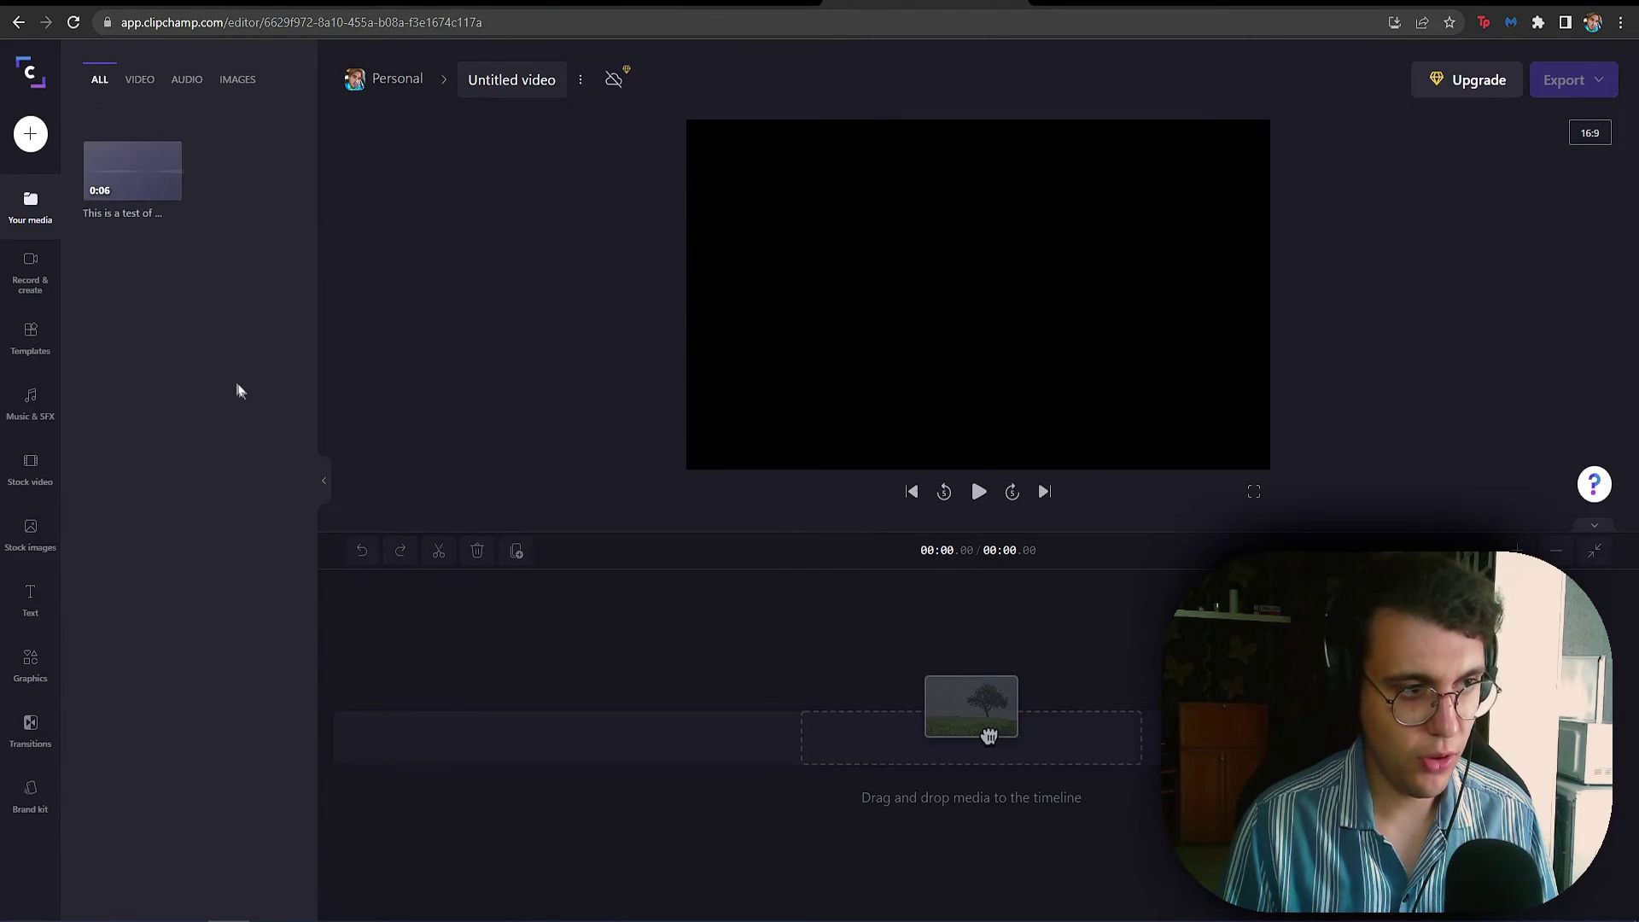
# - Add the 0:06 voiceover clip to the timeline and export the video at 1080p
pyautogui.moveTo(147, 175)
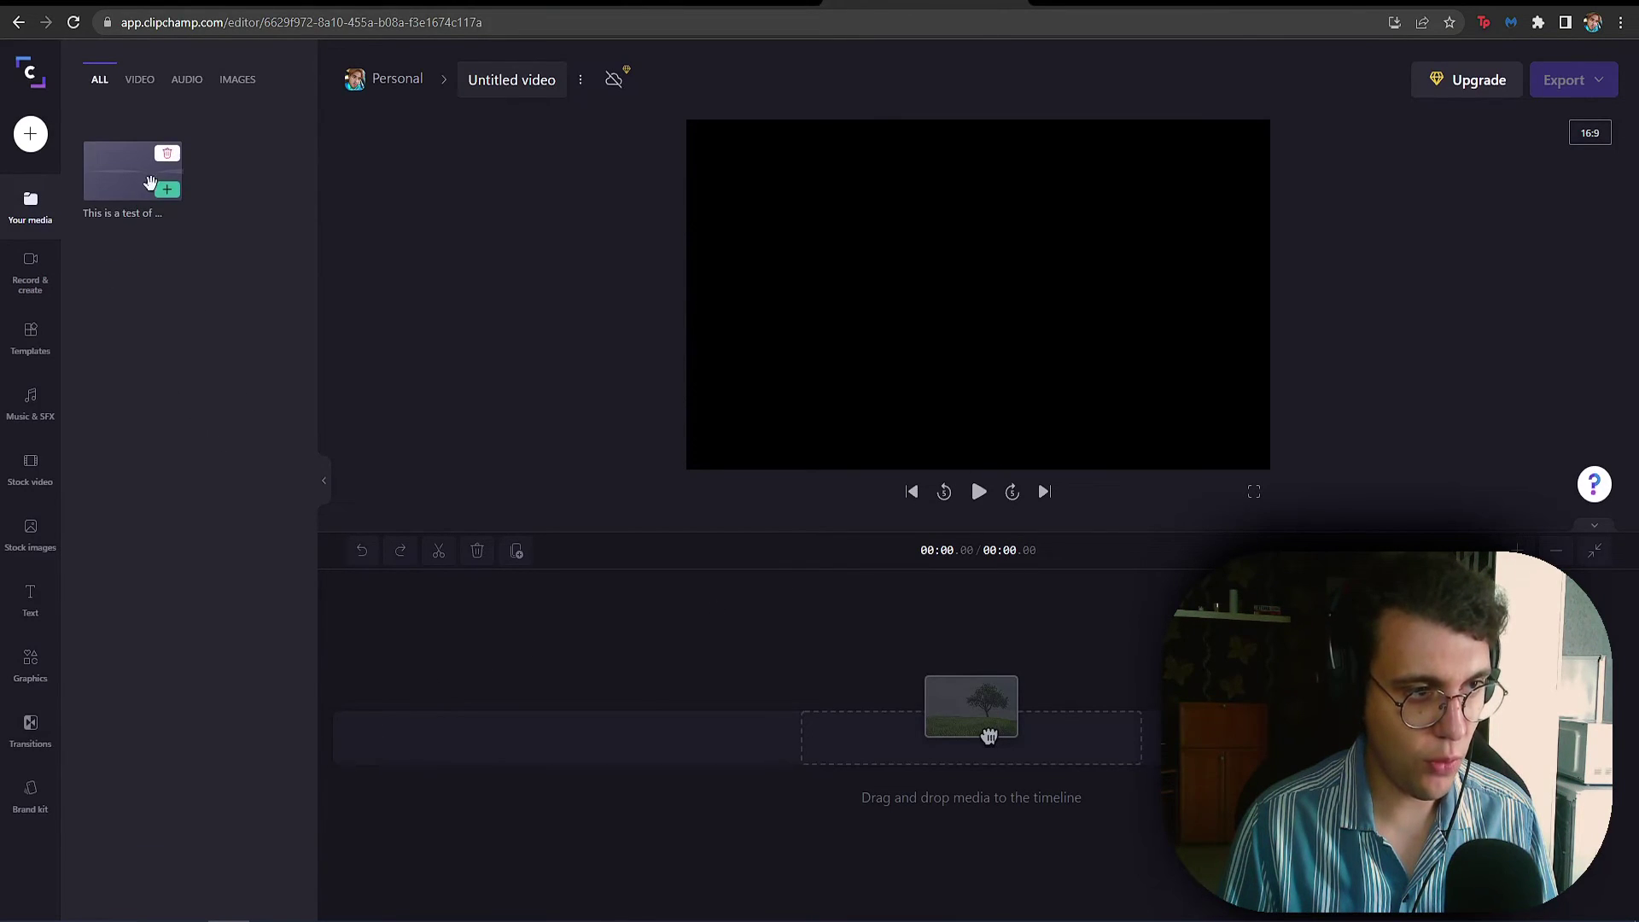
pyautogui.click(165, 193)
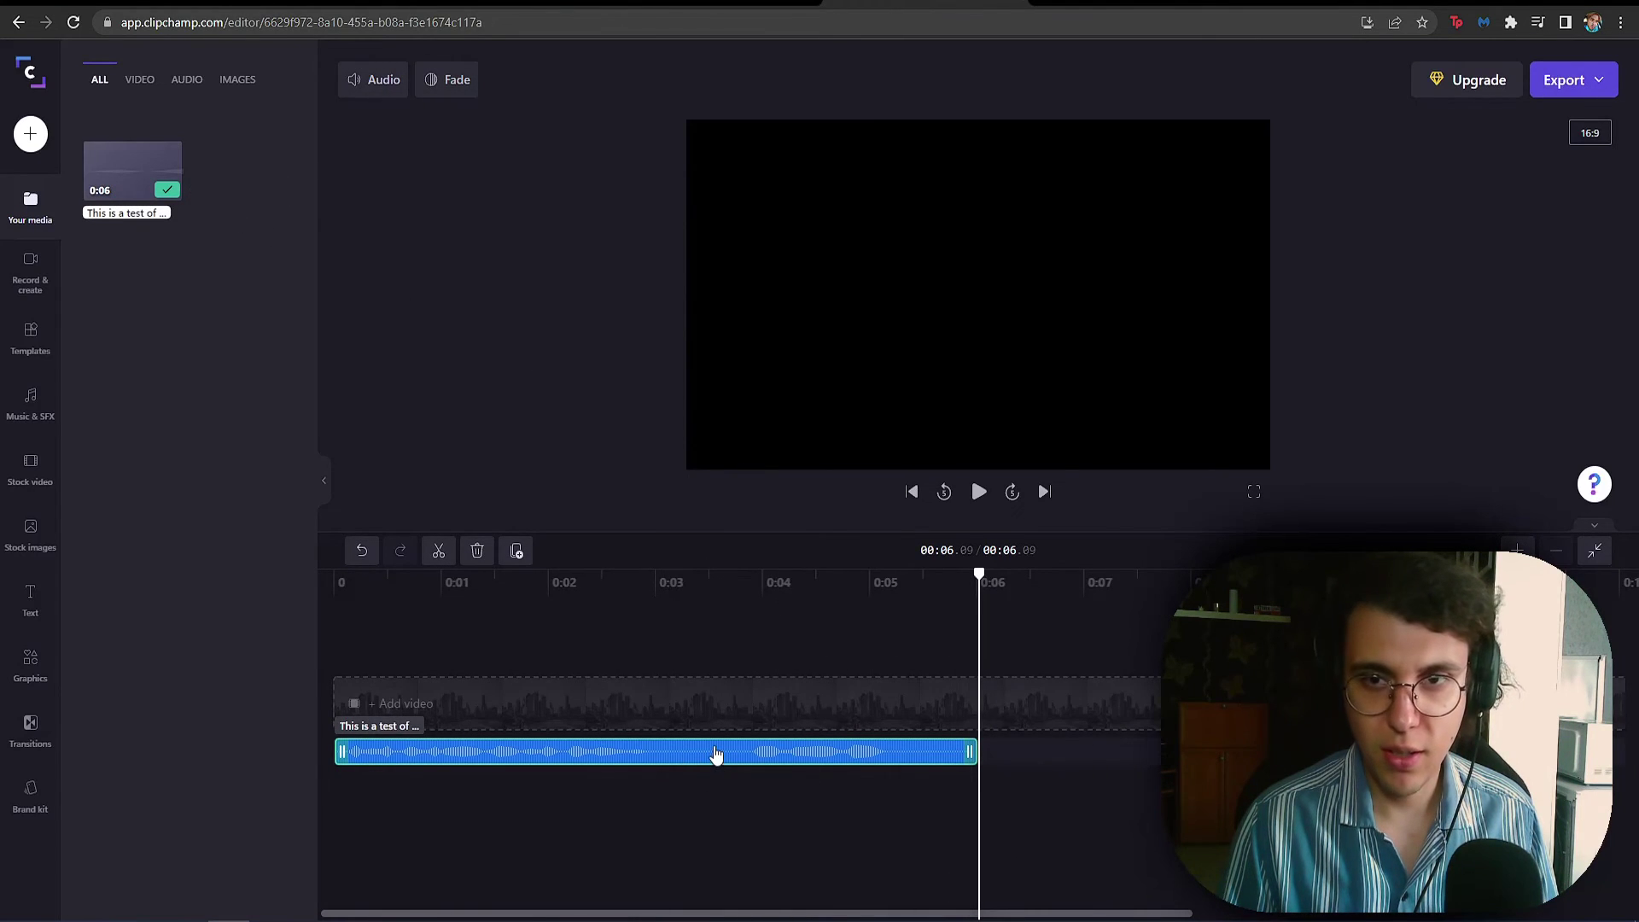
pyautogui.click(1567, 80)
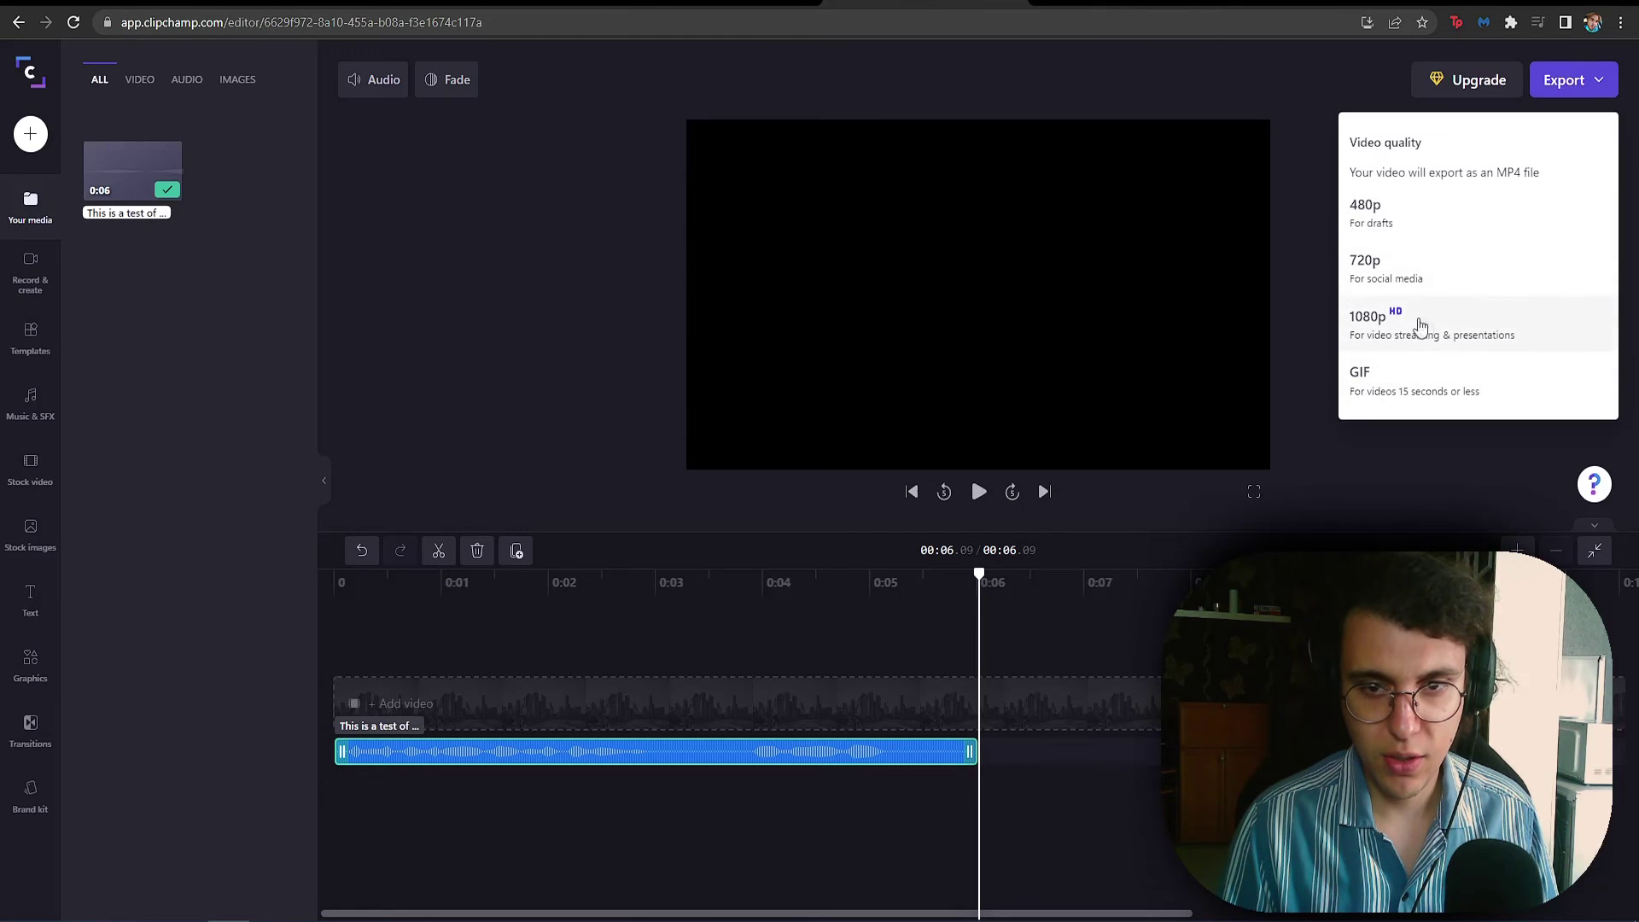
pyautogui.click(1427, 317)
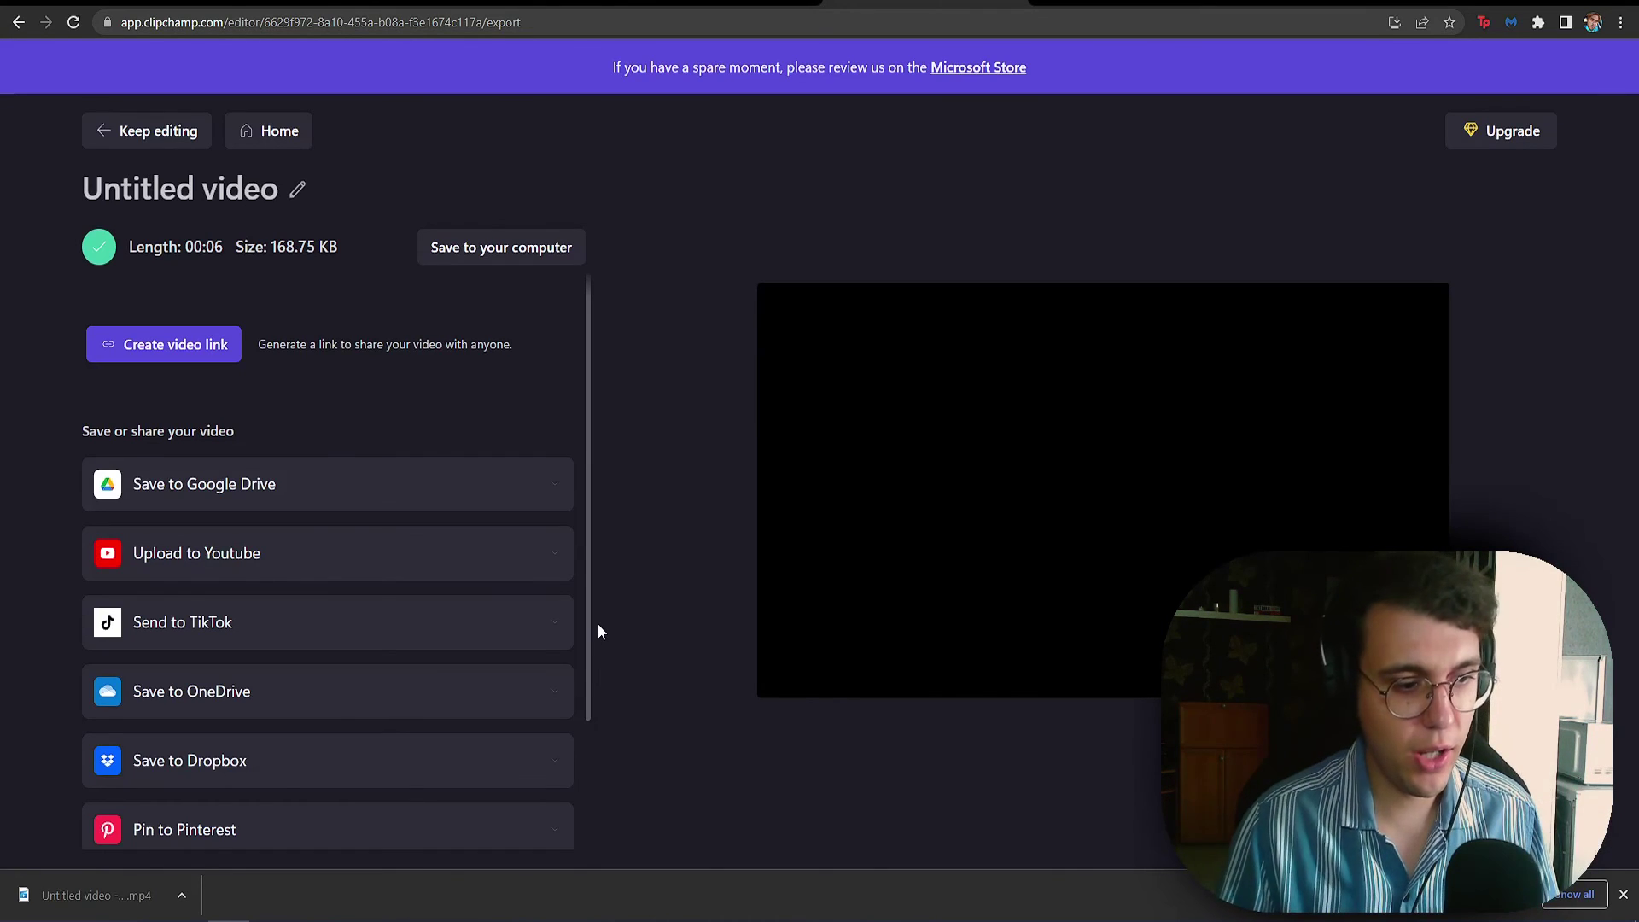
pyautogui.click(145, 899)
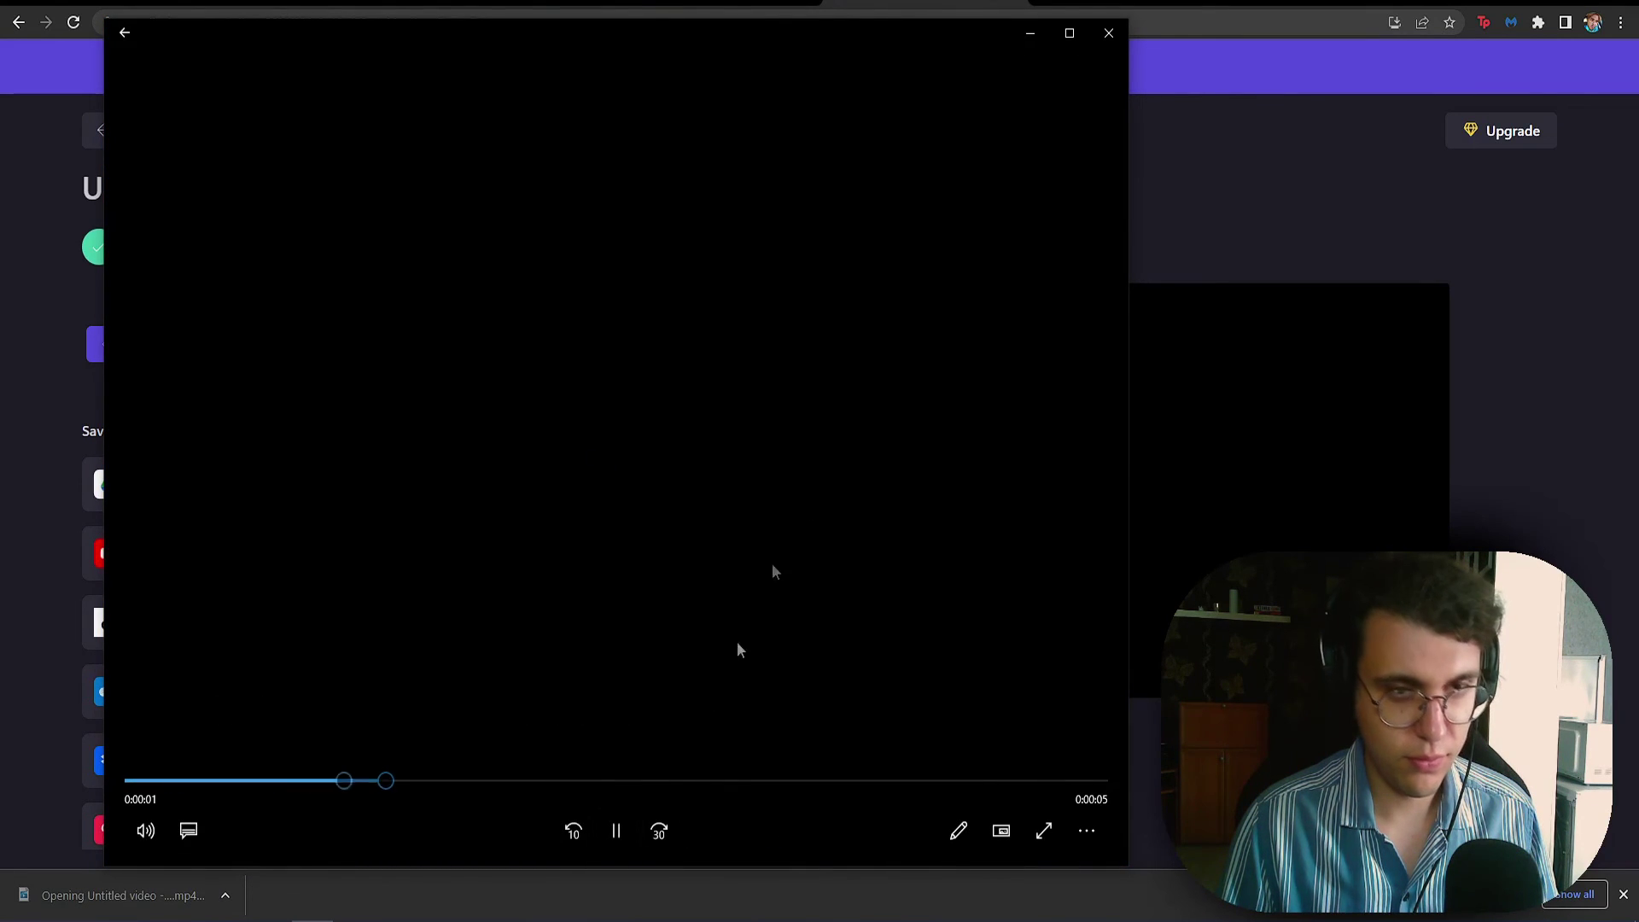
pyautogui.click(1108, 34)
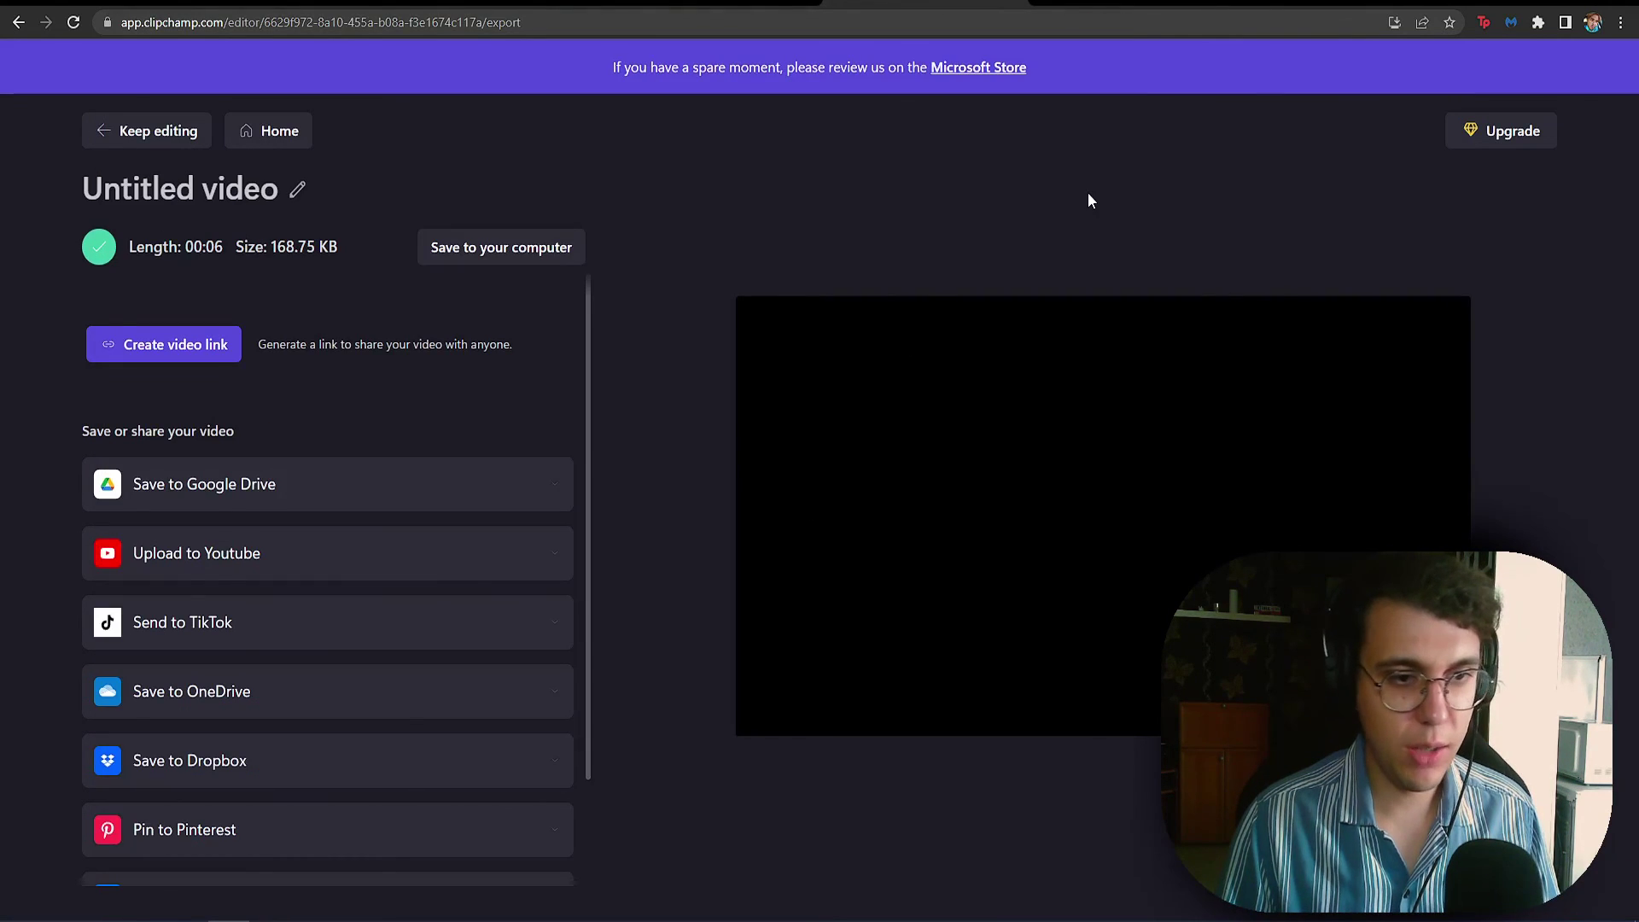